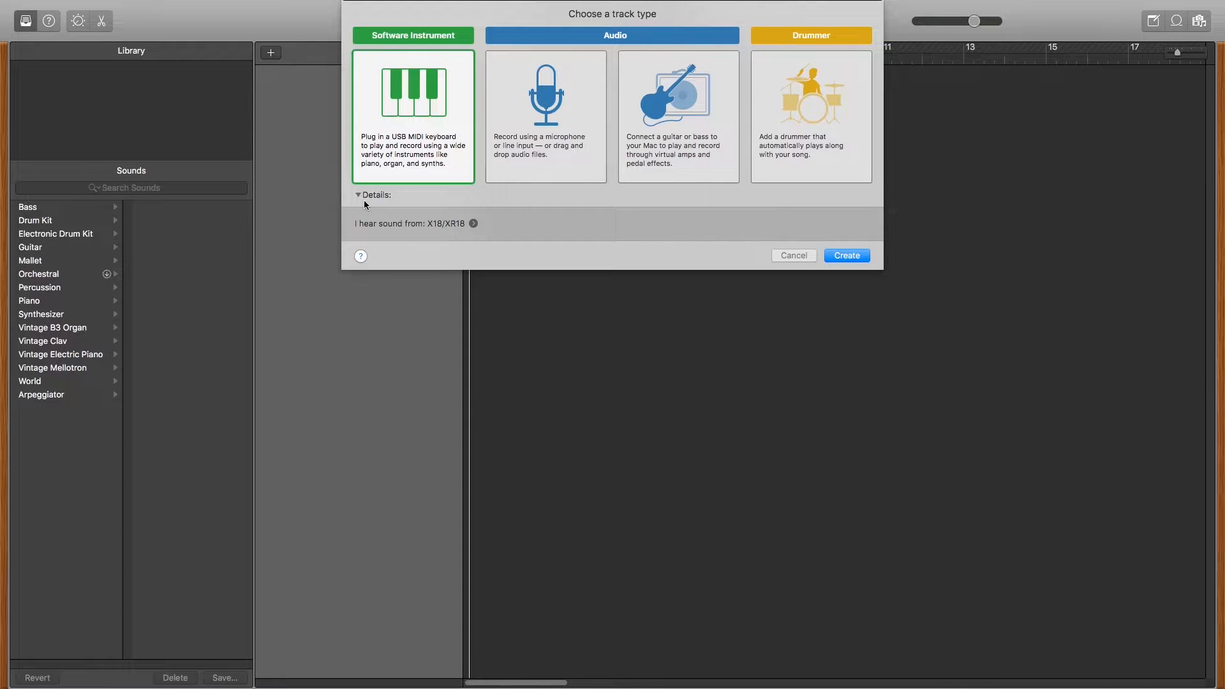
Step: Create a software instrument track using Classic Electric Piano and hide the Smart Controls
left_click(847, 255)
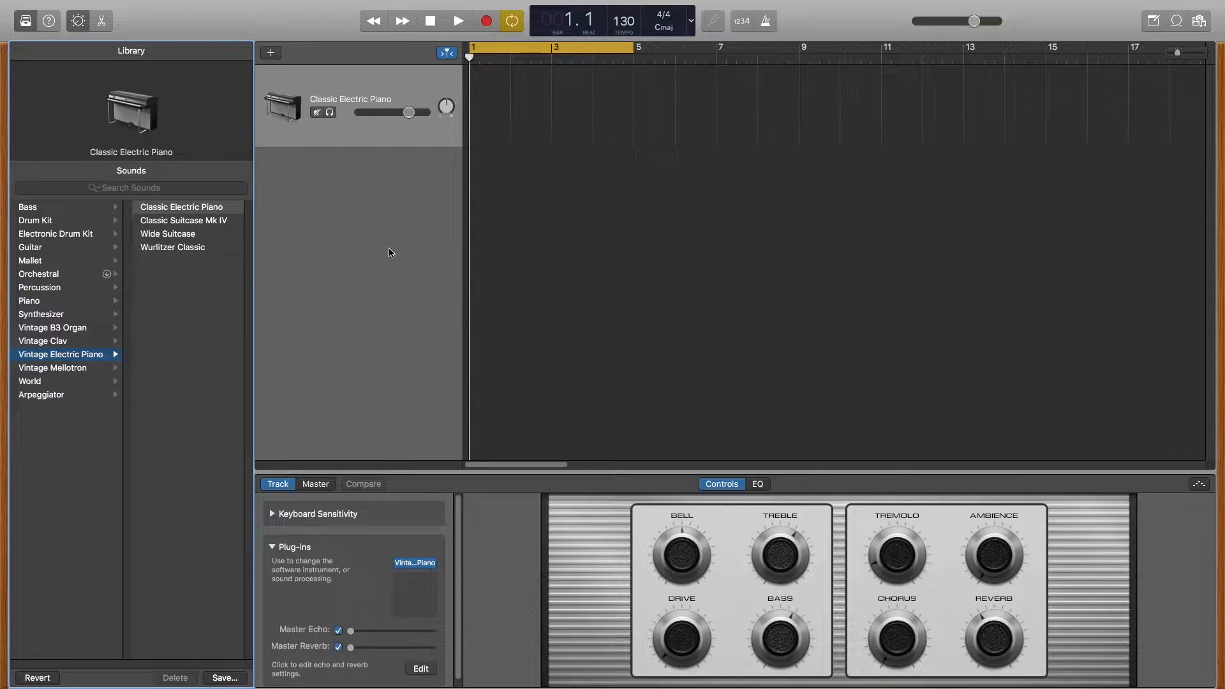
left_click(358, 101)
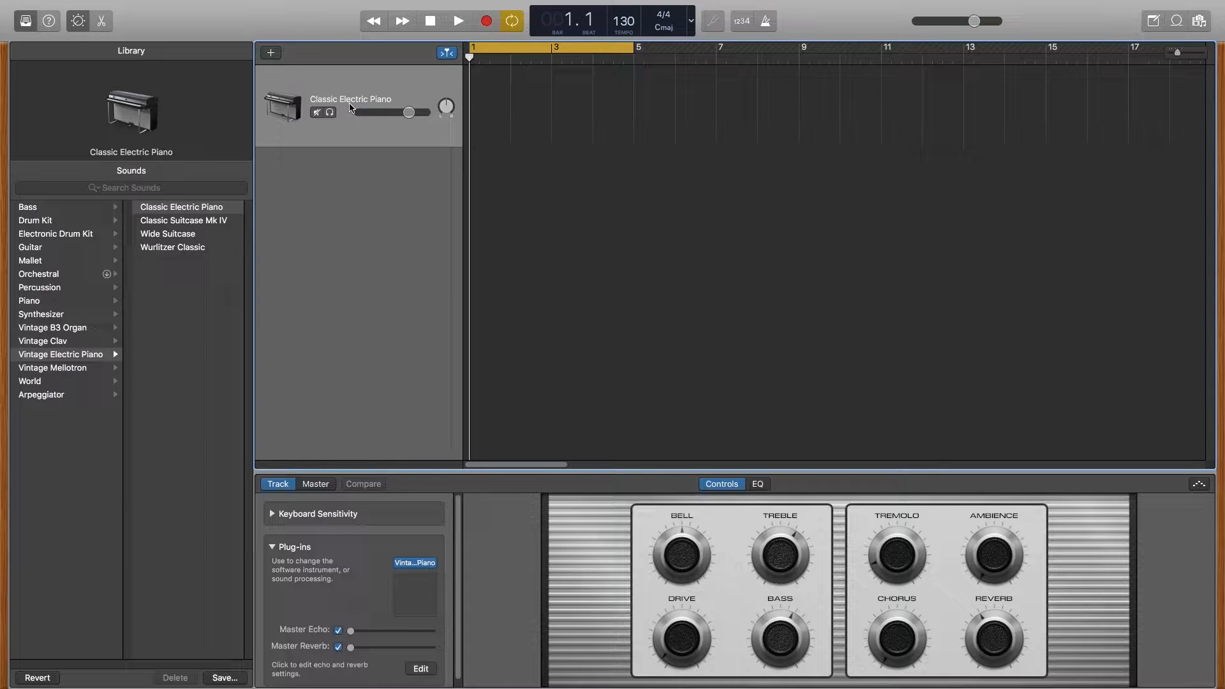
key("b")
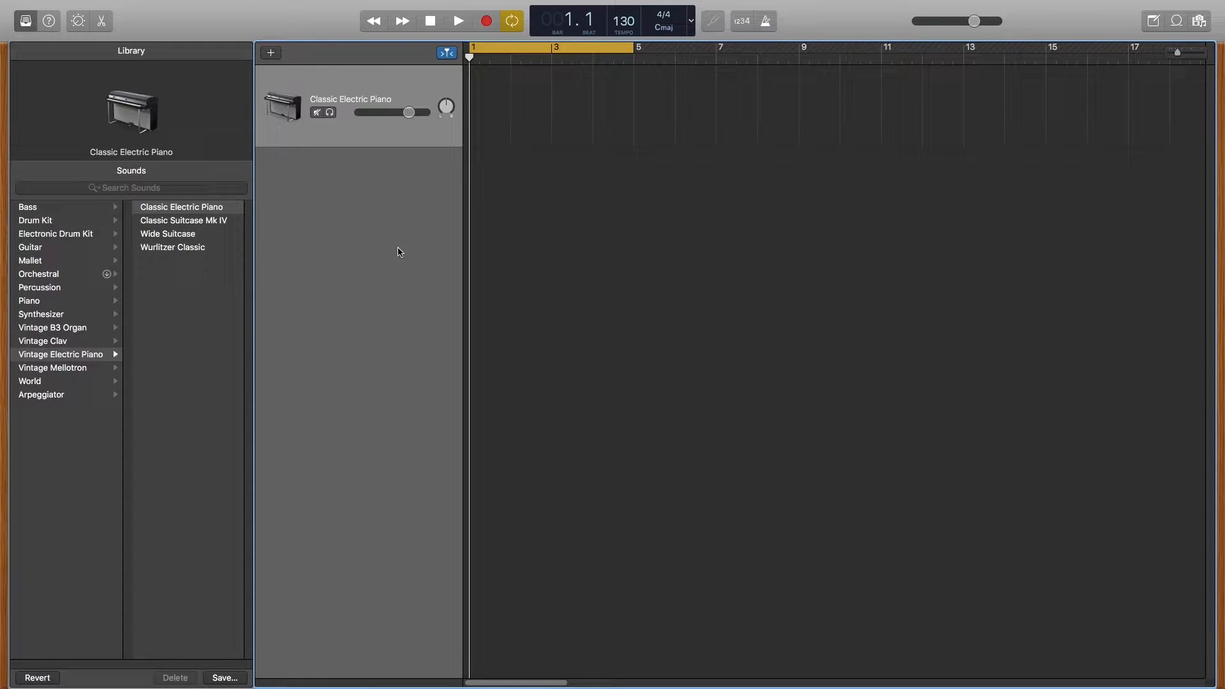
Step: Show the Musical Typing keyboard for the Classic Electric Piano track and place it over the empty tracks area
key("cmd+k")
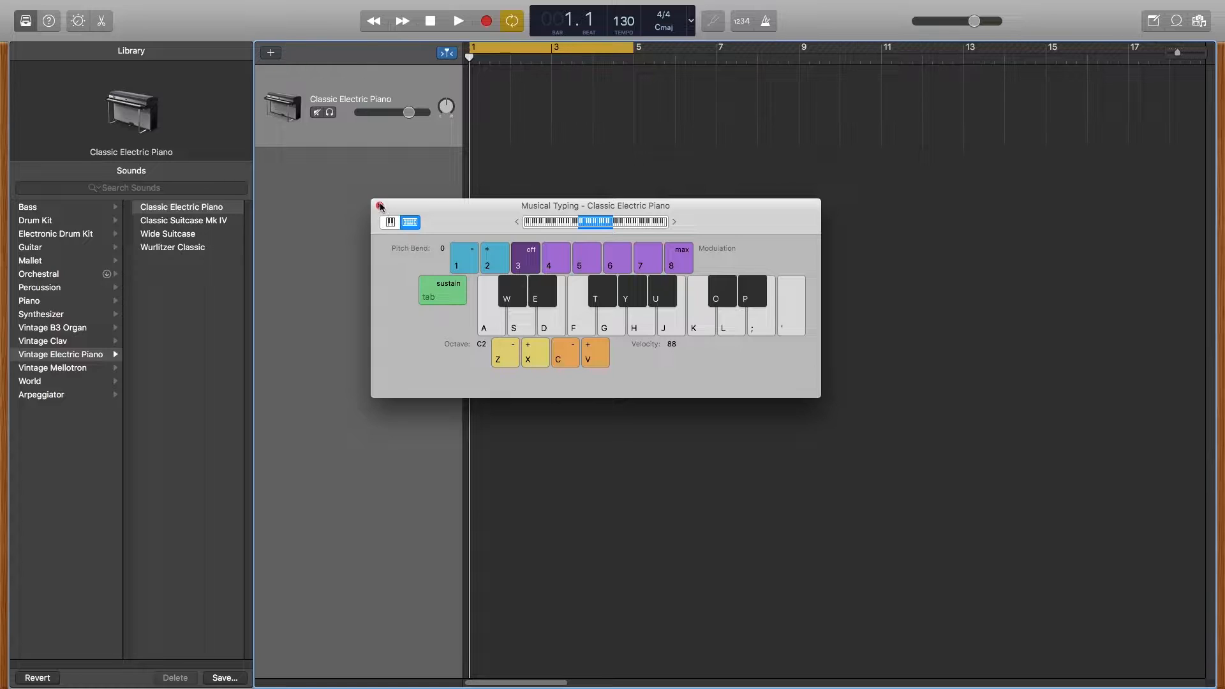
left_click(381, 206)
mouse_move(282, 3)
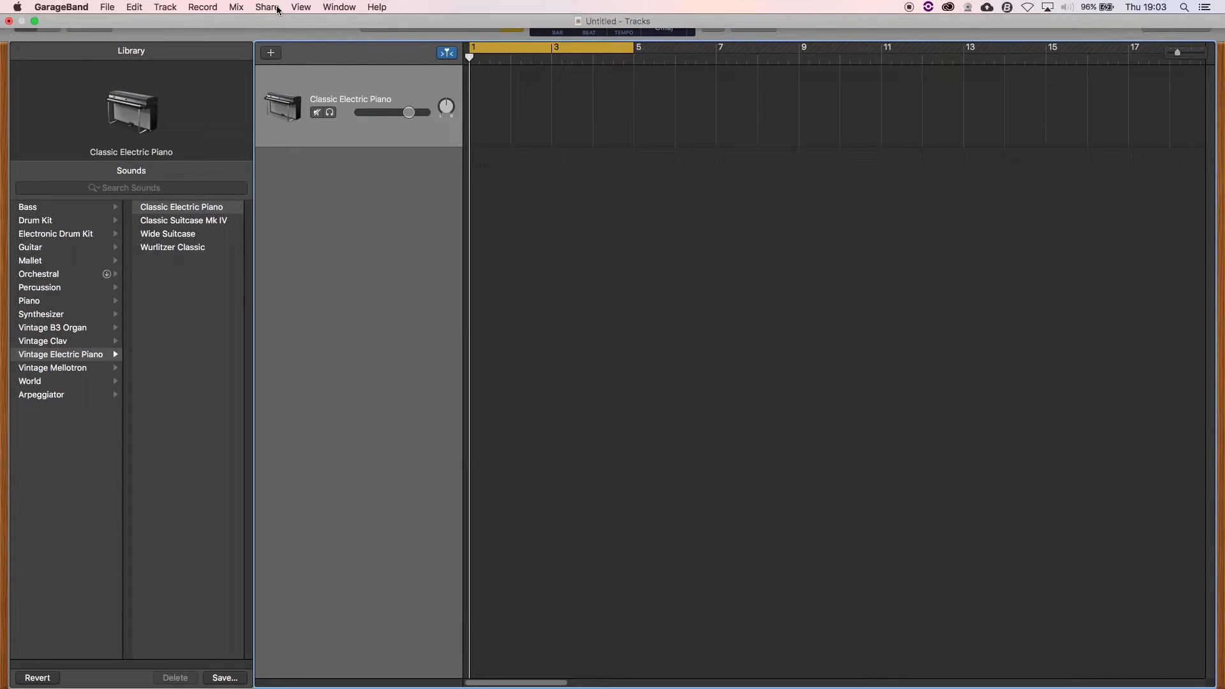
left_click(339, 7)
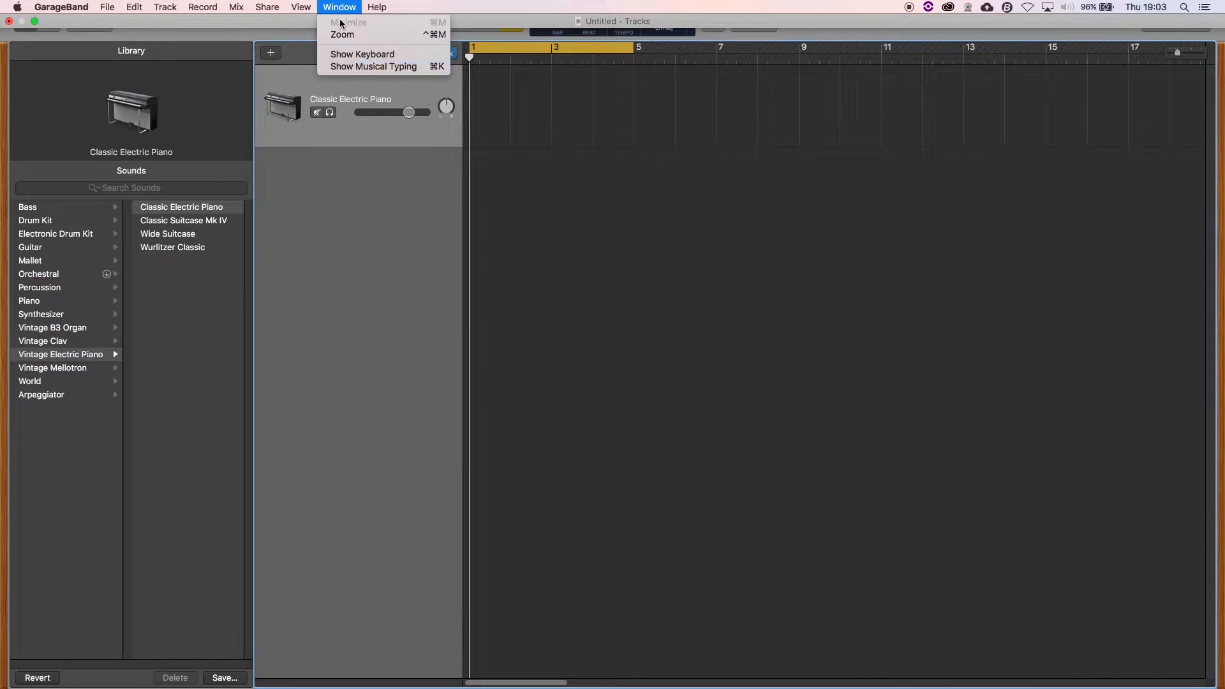
left_click(390, 67)
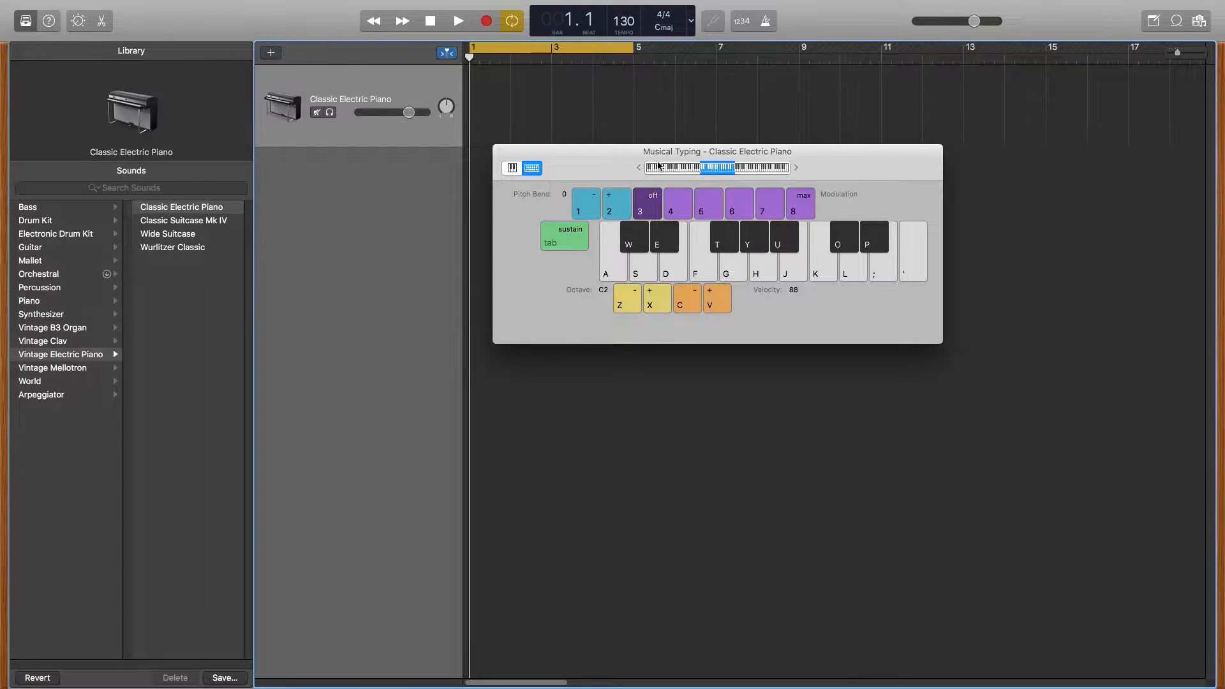
left_click_drag(599, 152, 614, 209)
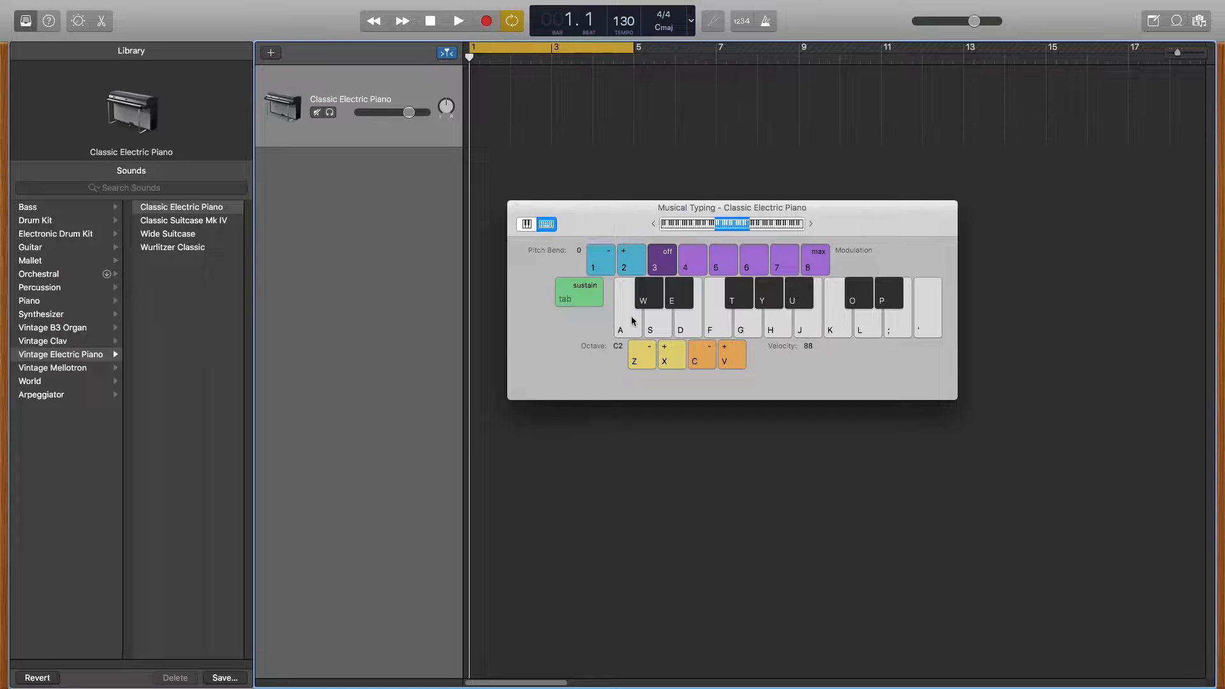
Step: Play single notes on the Musical Typing keyboard, including C, F and G
left_click(633, 320)
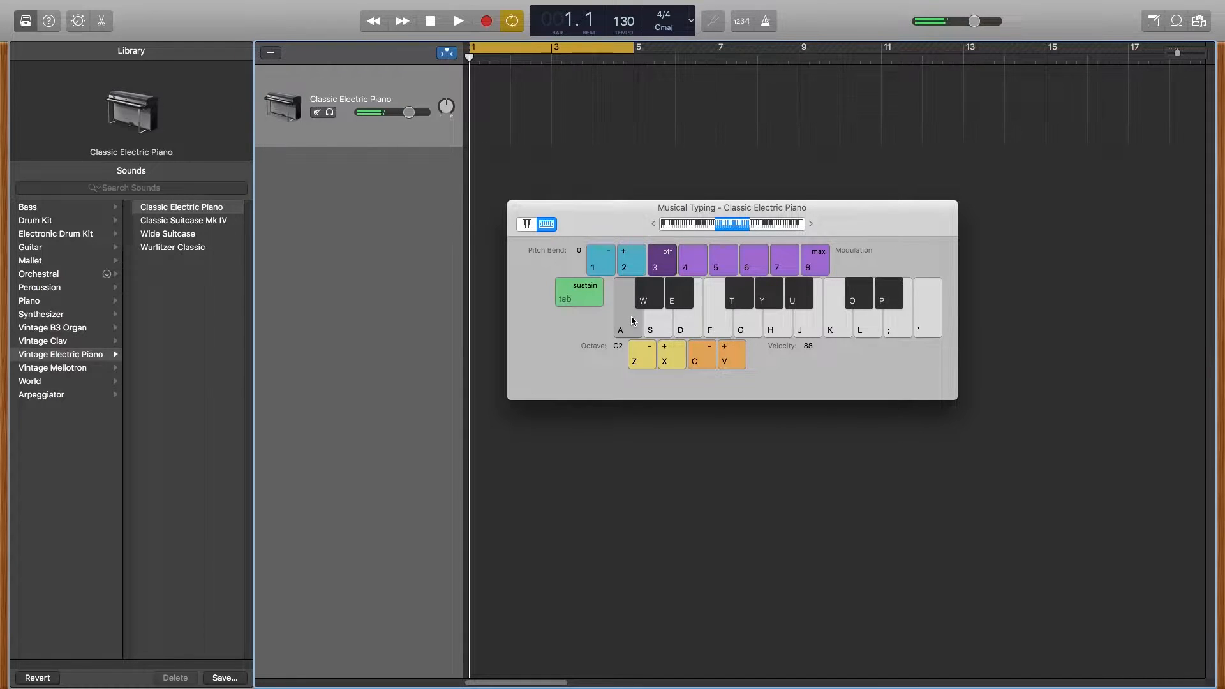
key("w")
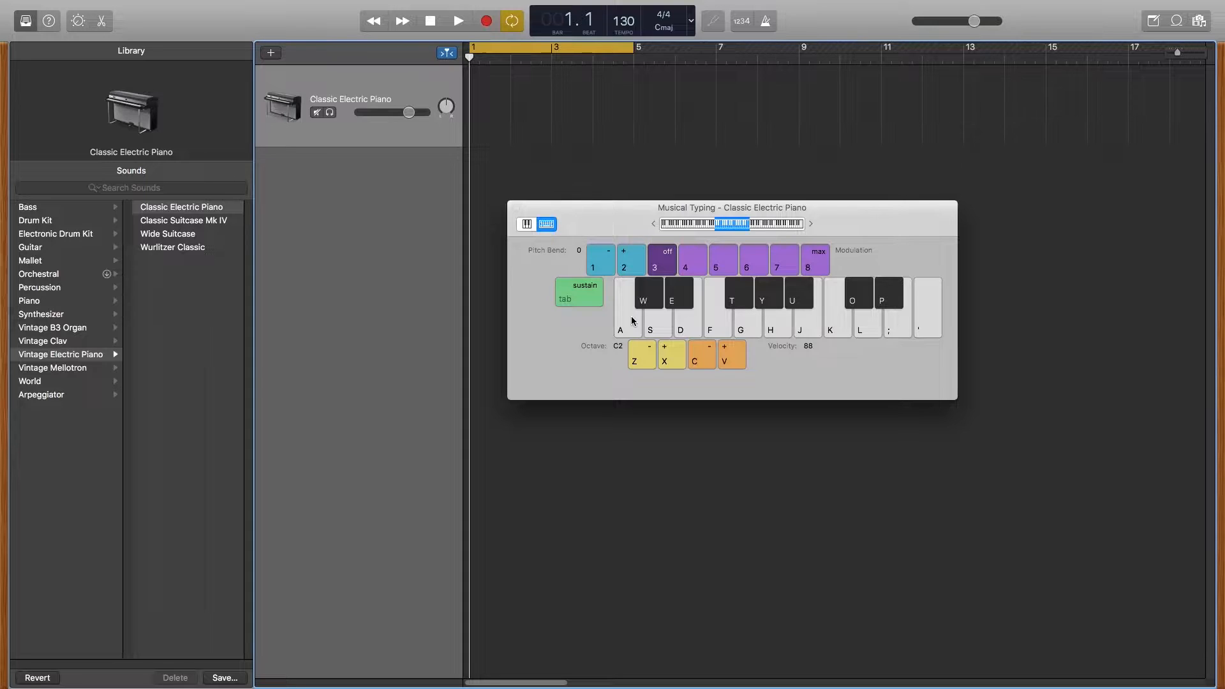
left_click(632, 320)
key("f")
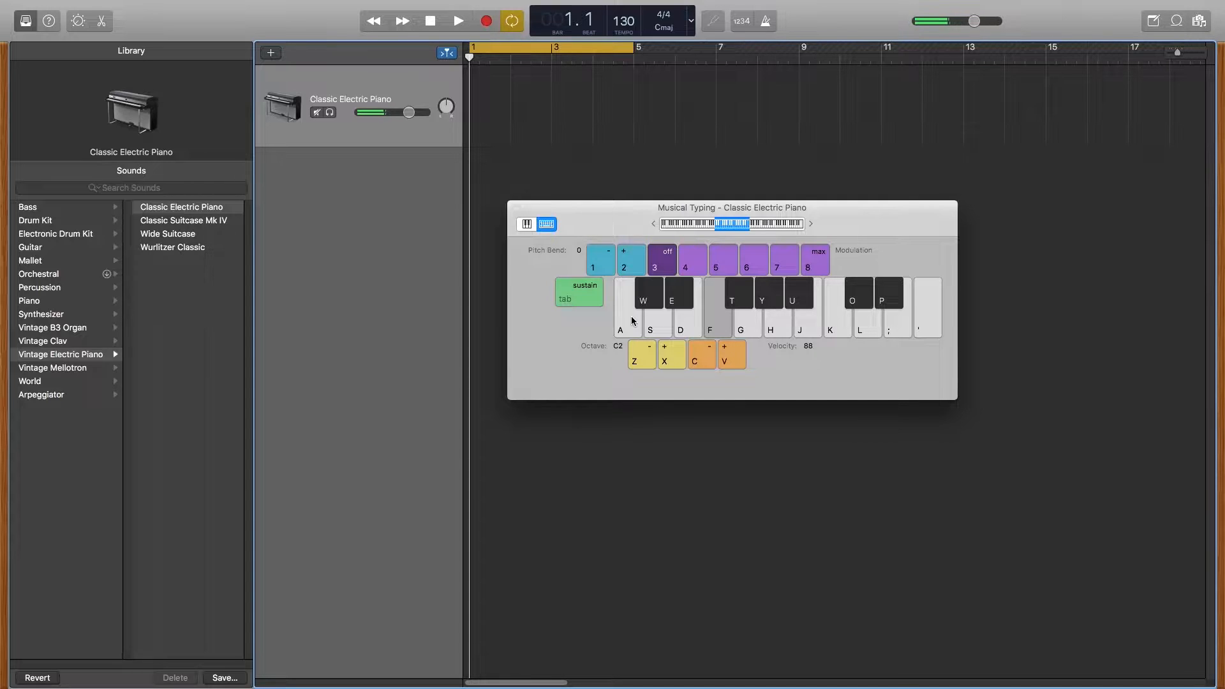
key("g")
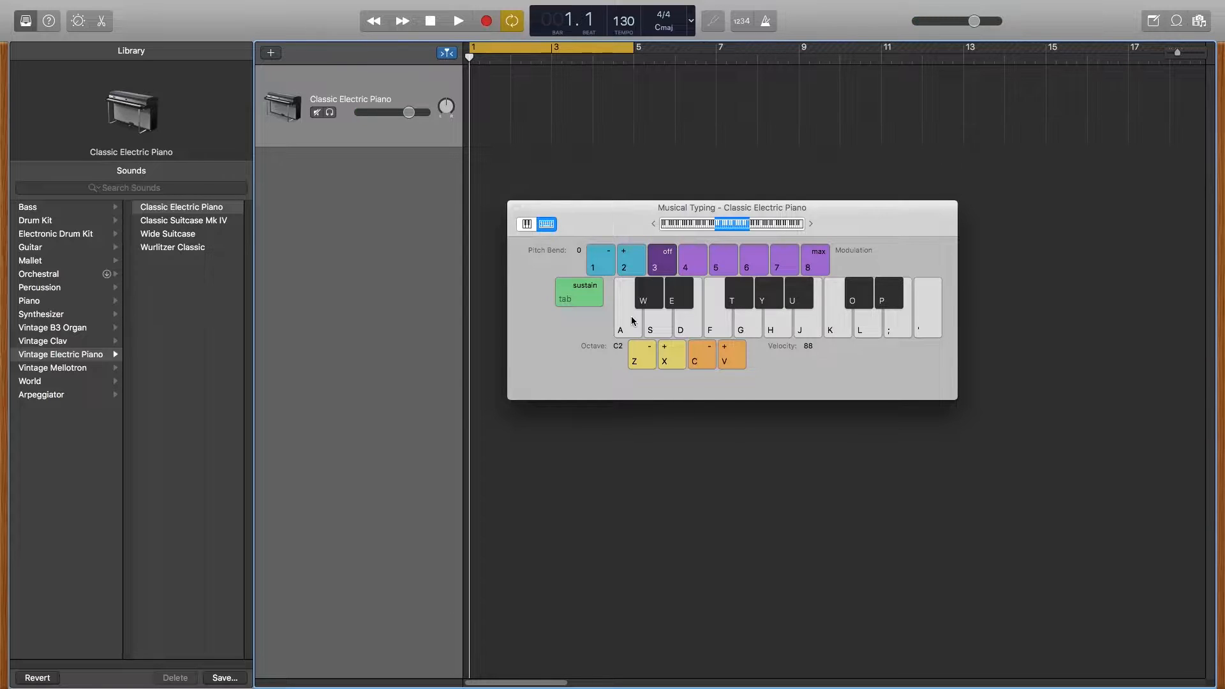
key("f")
key("f")
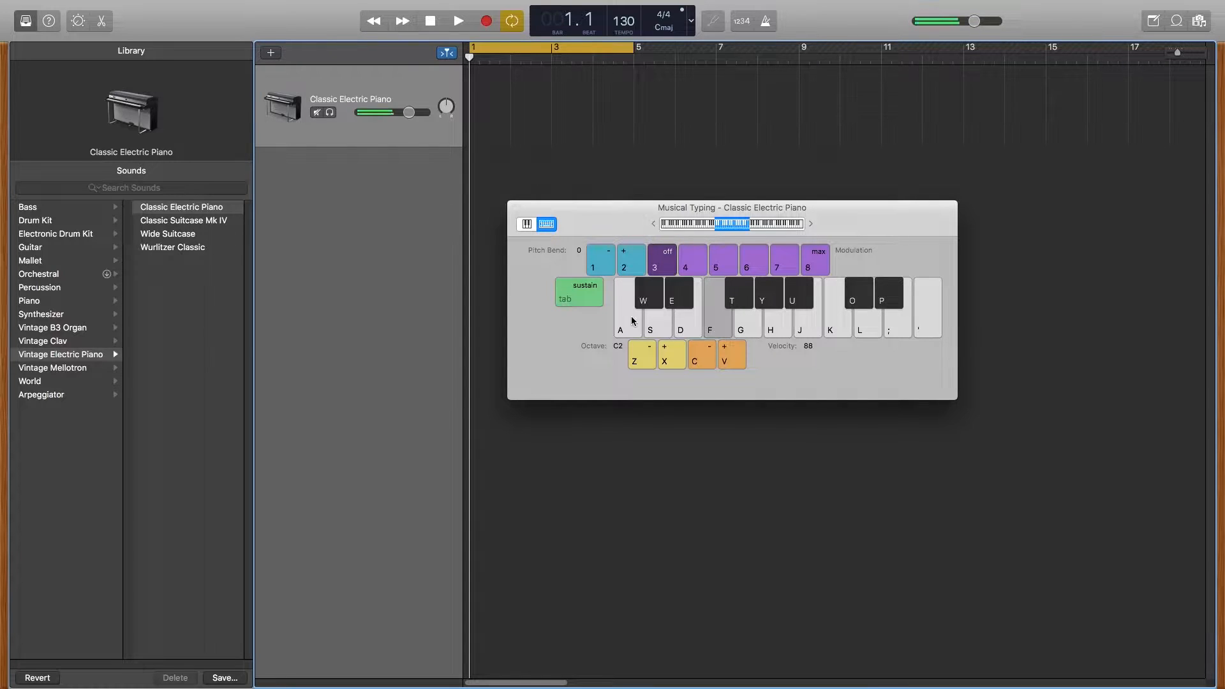
key("g")
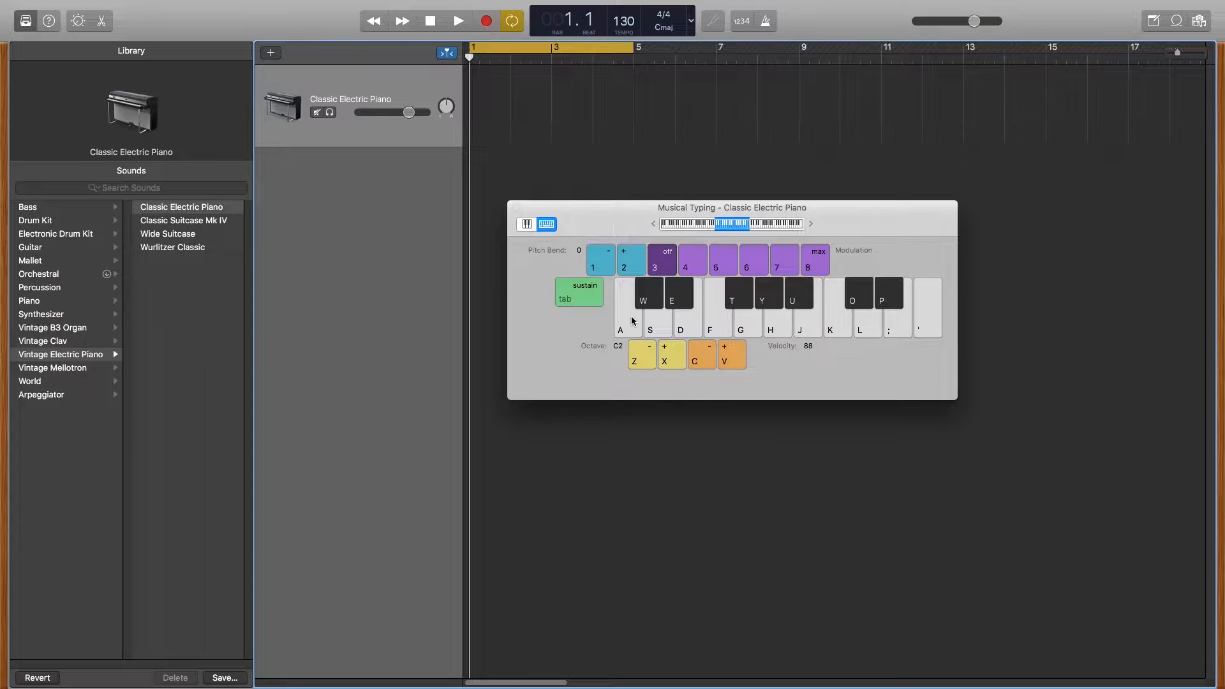
Step: Play a C major chord from the notes C, E and G, together and repeated
left_click(631, 320)
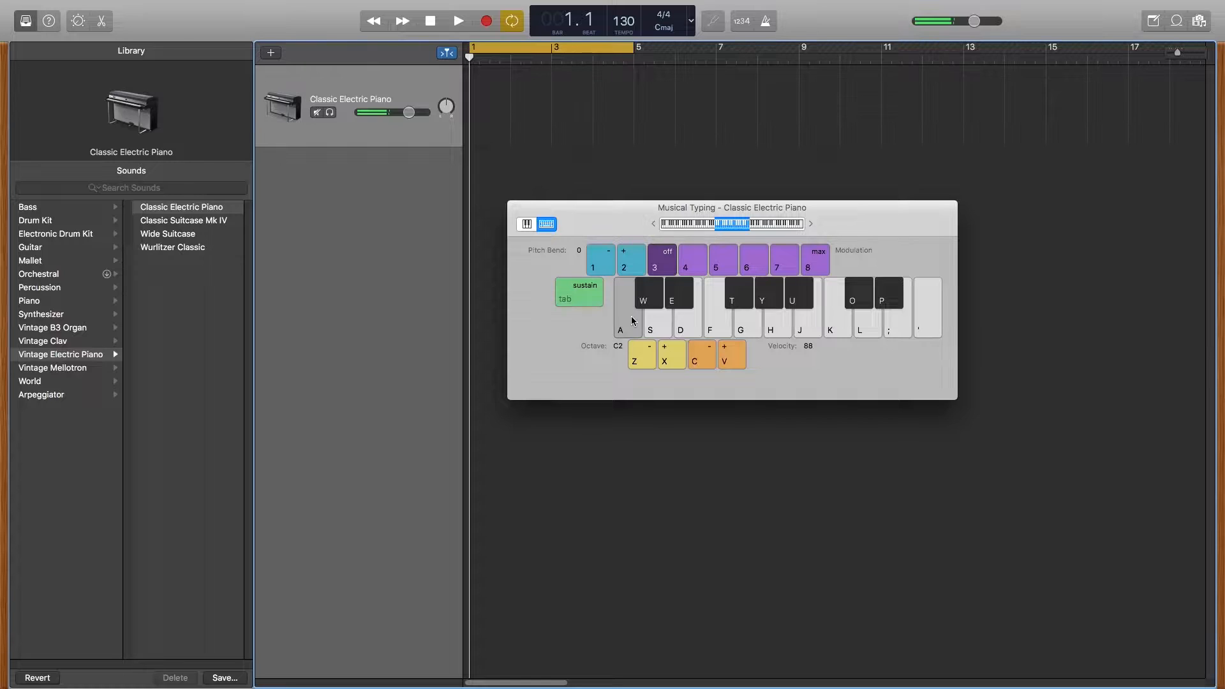
key("d")
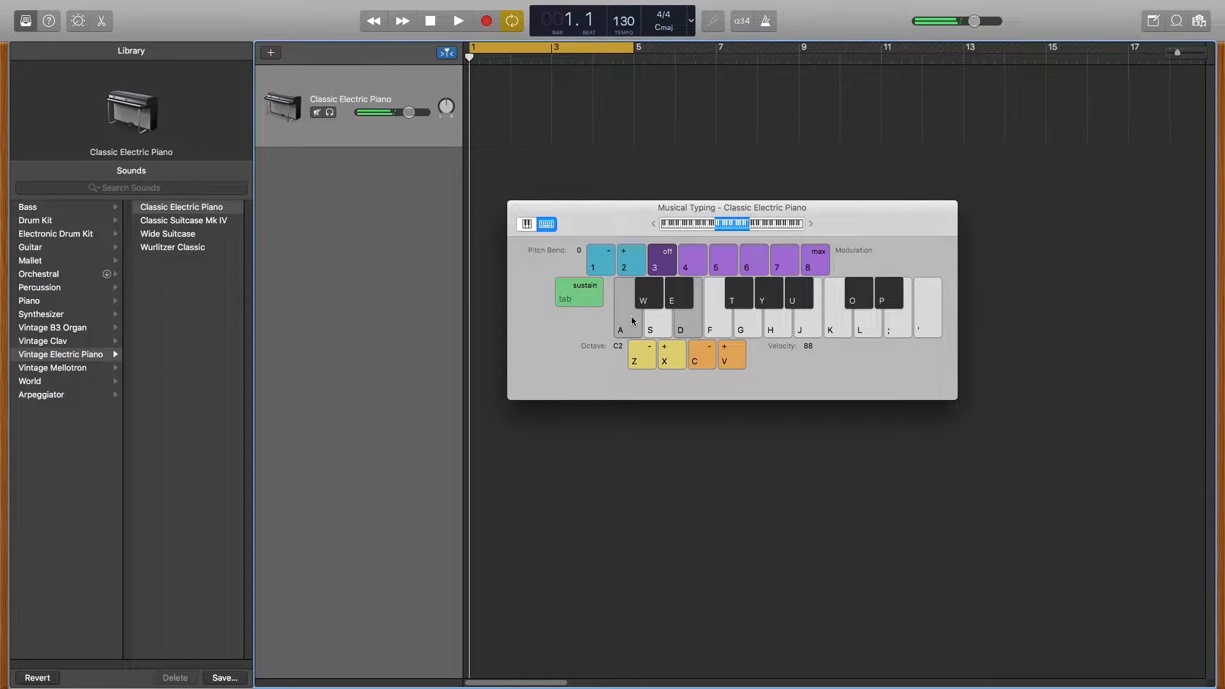
key("g")
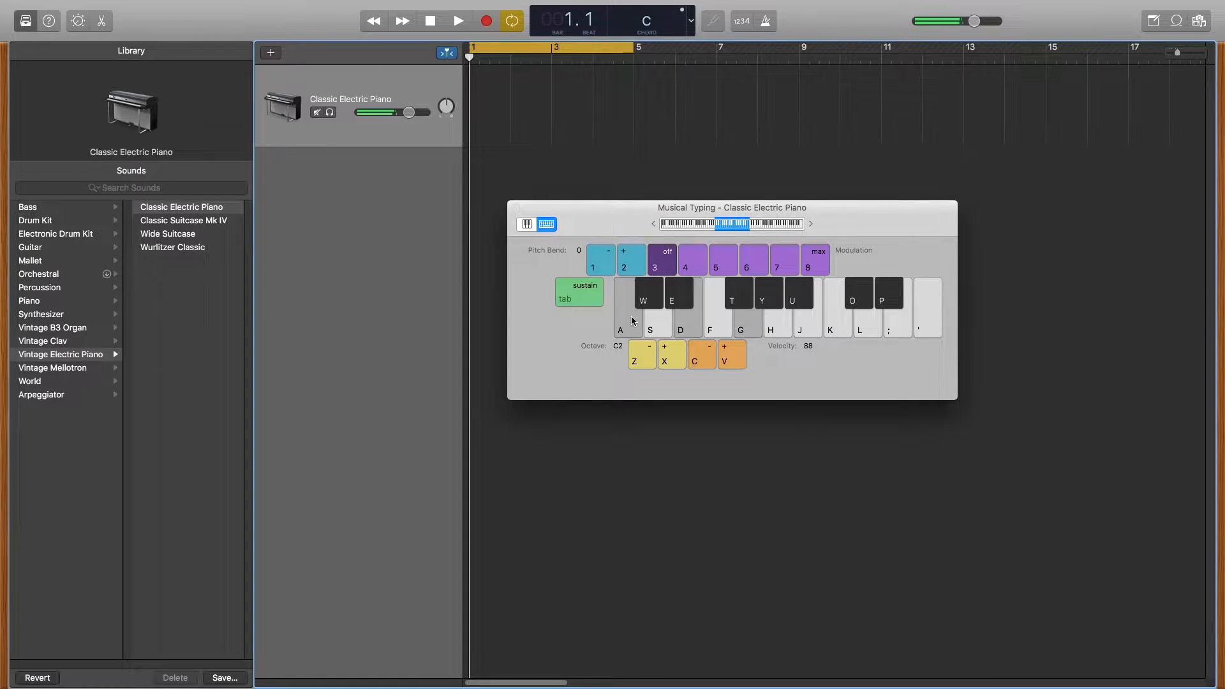
key("d")
key("g")
key("d")
key("g")
key("g")
key("d")
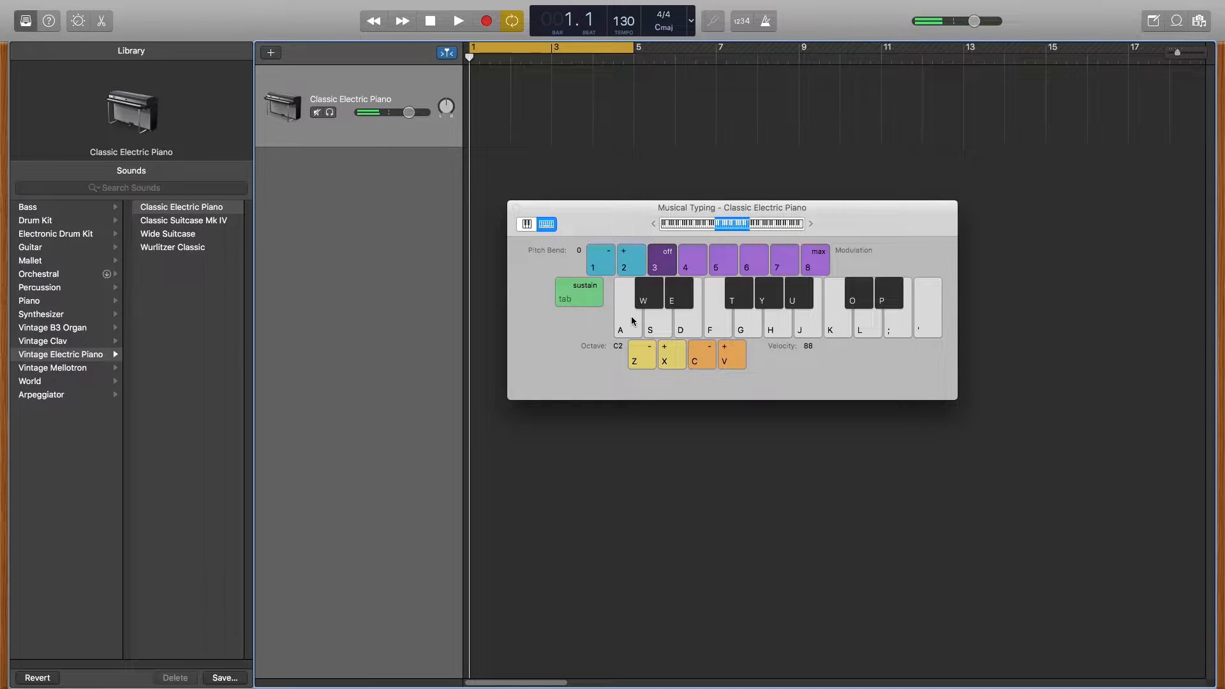
key("d")
key("g")
Step: Shift the Musical Typing octave down and up repeatedly, finishing at C2
left_click_drag(746, 204, 778, 189)
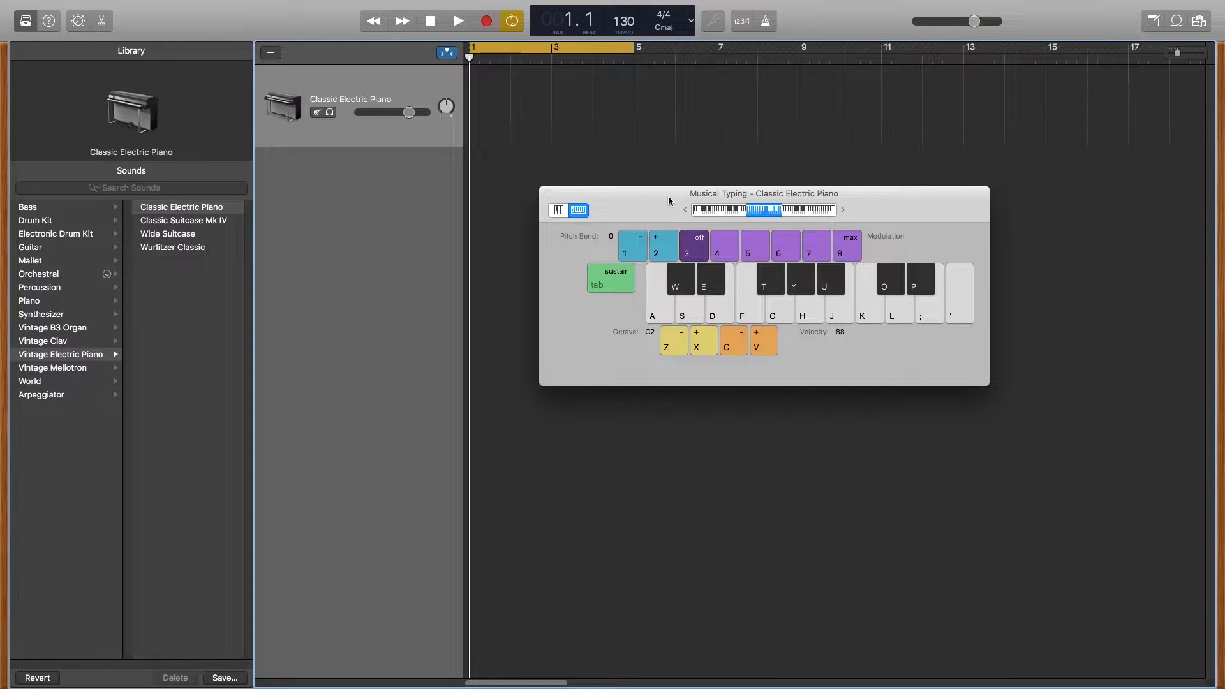
left_click_drag(669, 194, 660, 207)
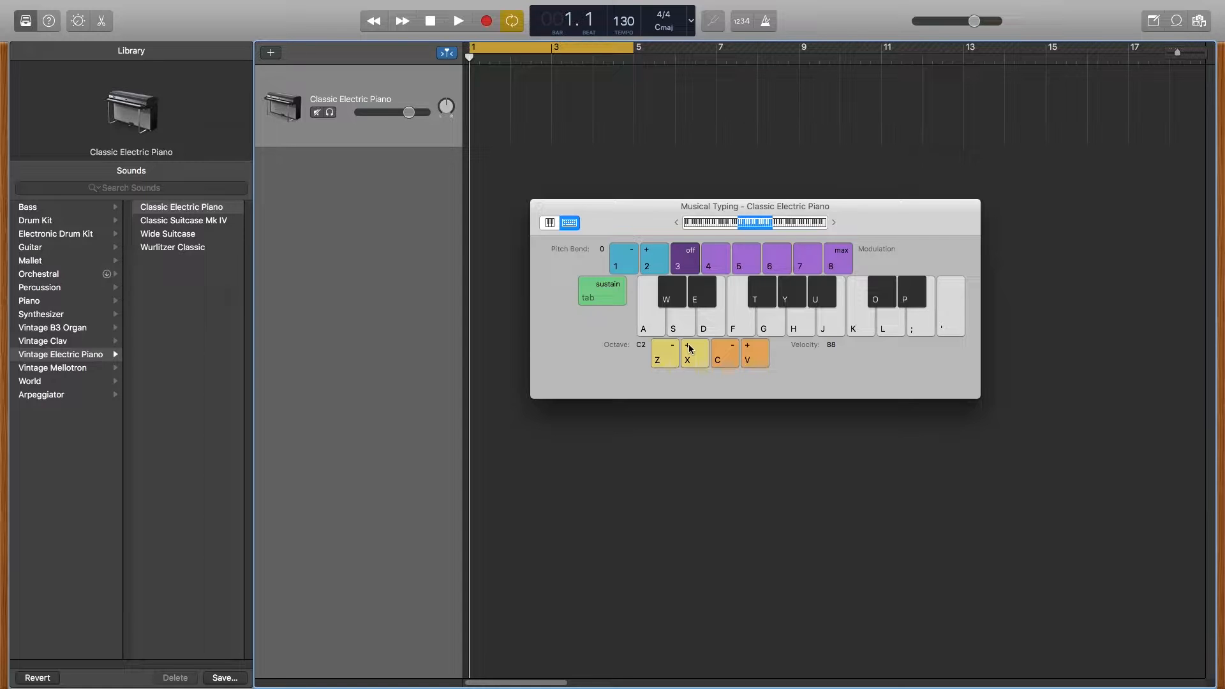
left_click(668, 351)
left_click(689, 355)
left_click(673, 357)
left_click(686, 359)
left_click(672, 358)
left_click(690, 356)
left_click(664, 359)
left_click(664, 359)
left_click(663, 358)
left_click(664, 359)
left_click(688, 359)
left_click(689, 359)
left_click(689, 359)
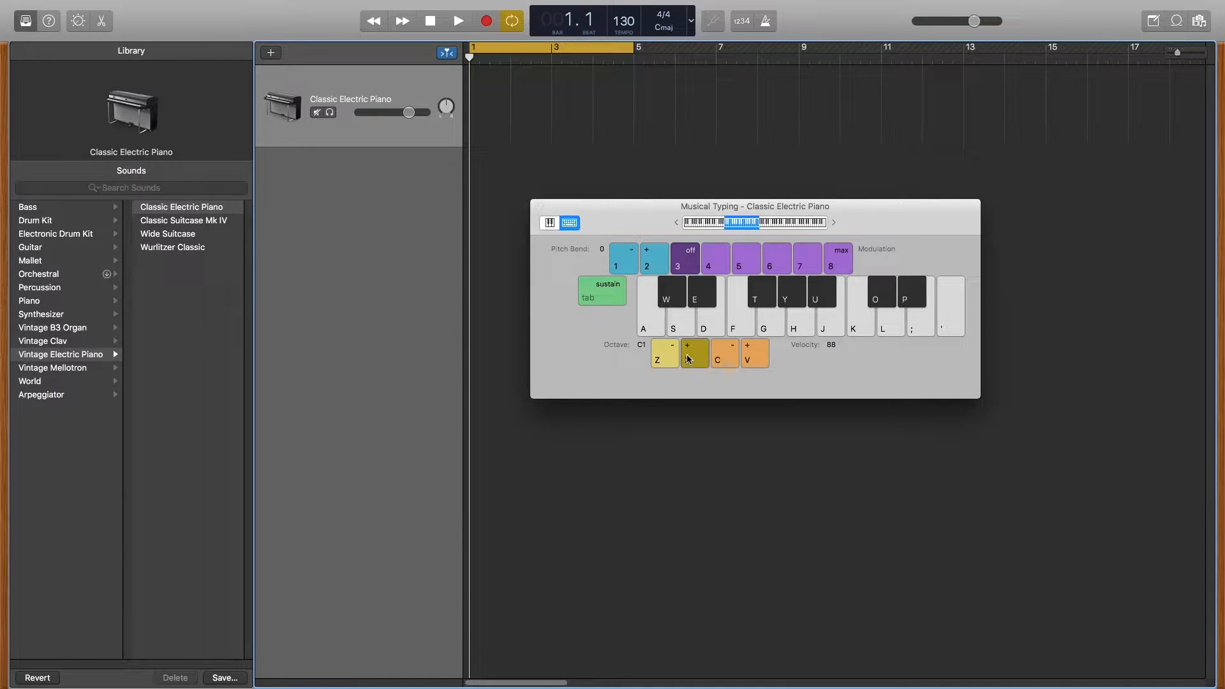
left_click(686, 359)
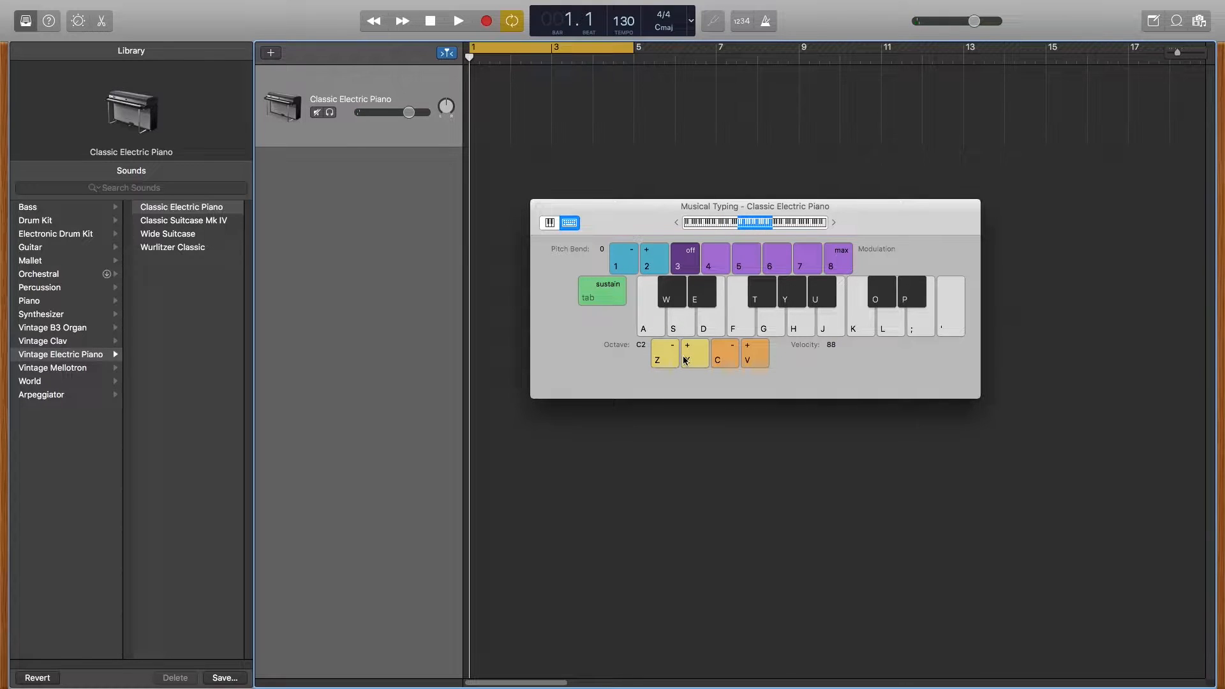
Step: Compare the C note in octaves C2, C1 and C3, and return the octave to C2
key("a")
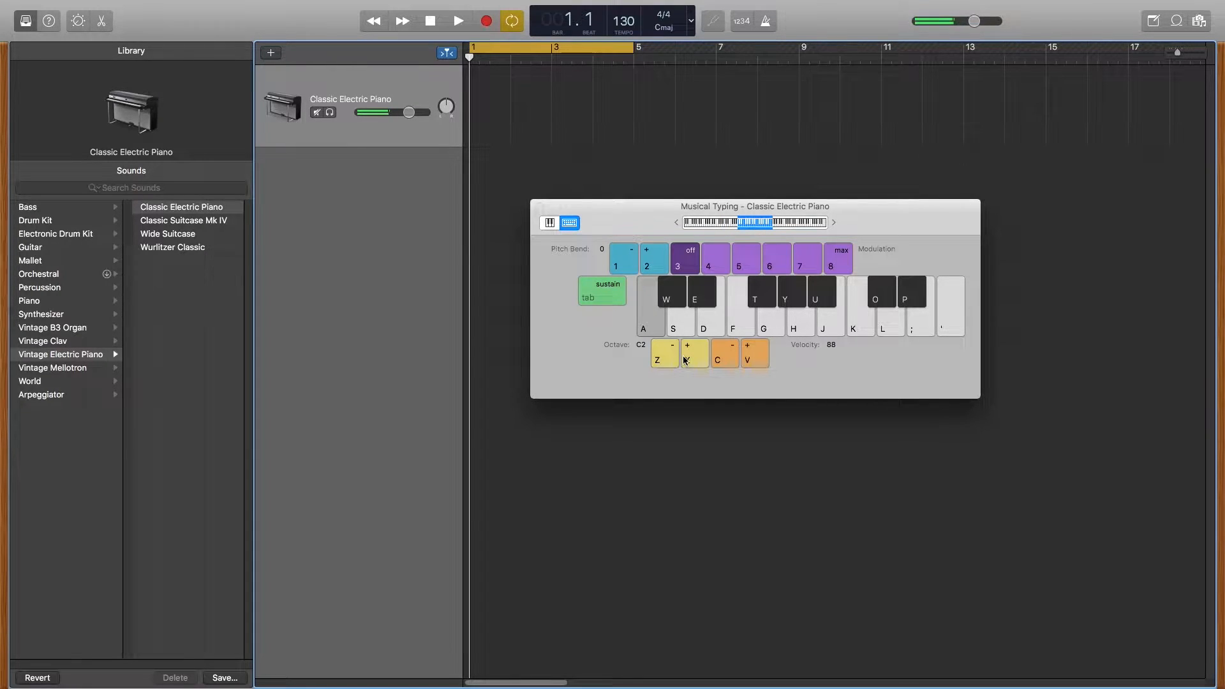
left_click(673, 359)
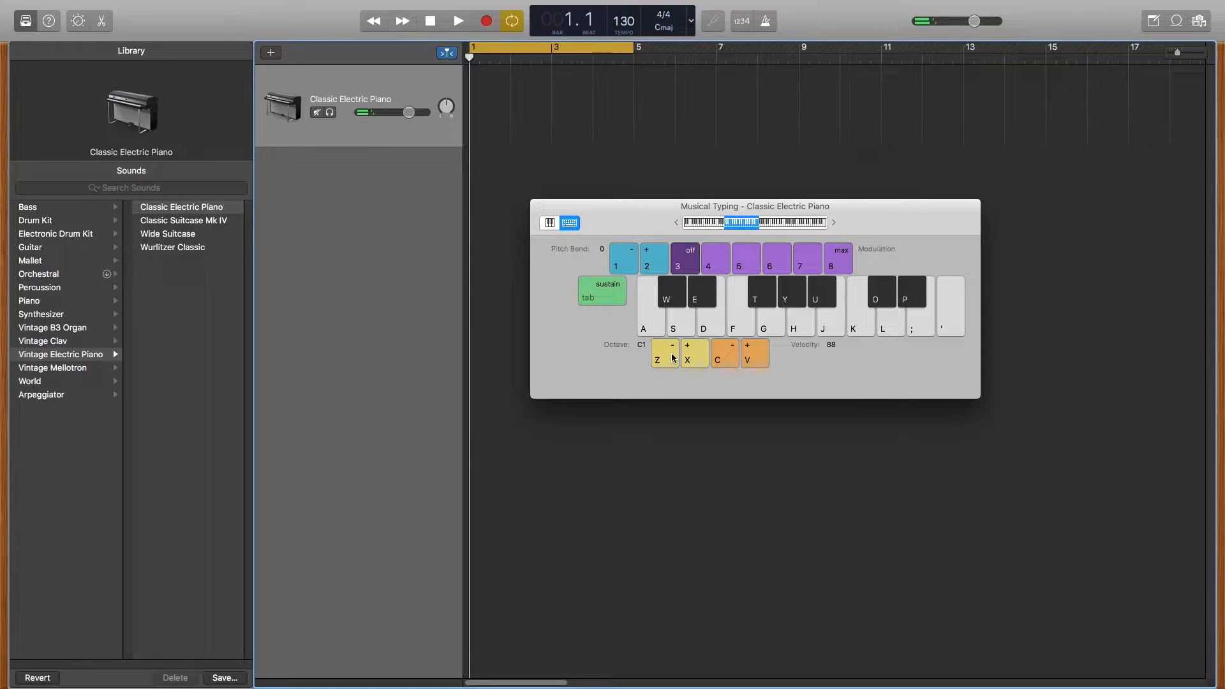
key("a")
left_click(686, 359)
left_click(685, 359)
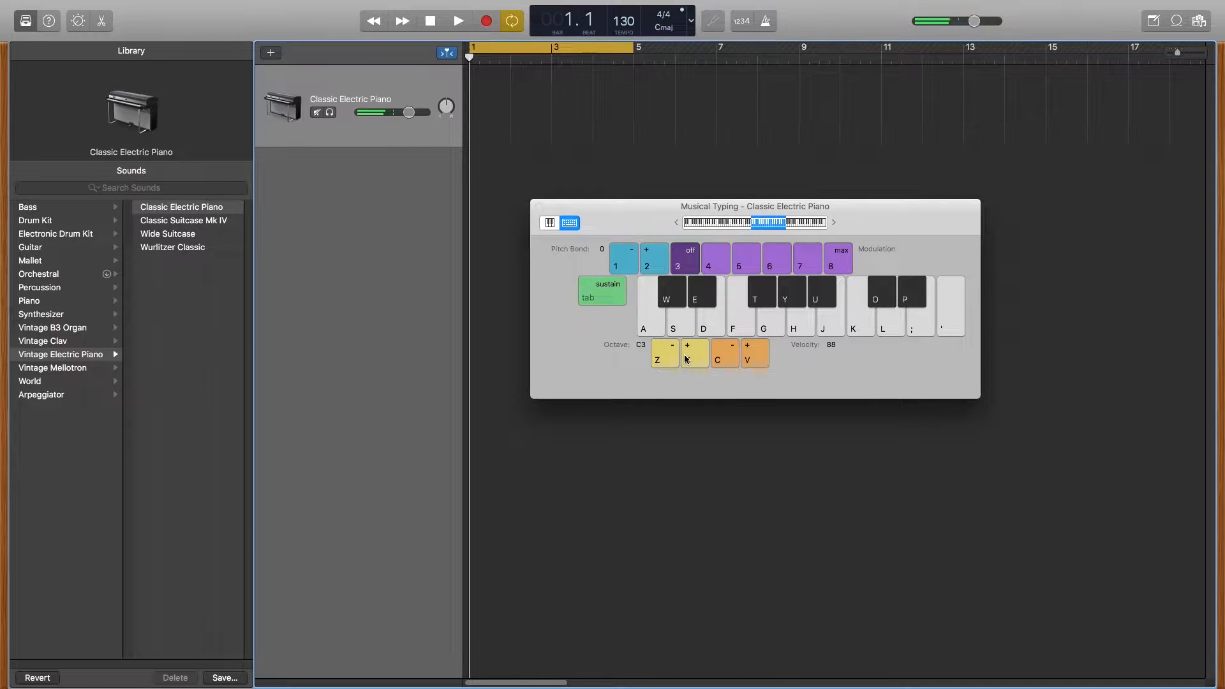
key("a")
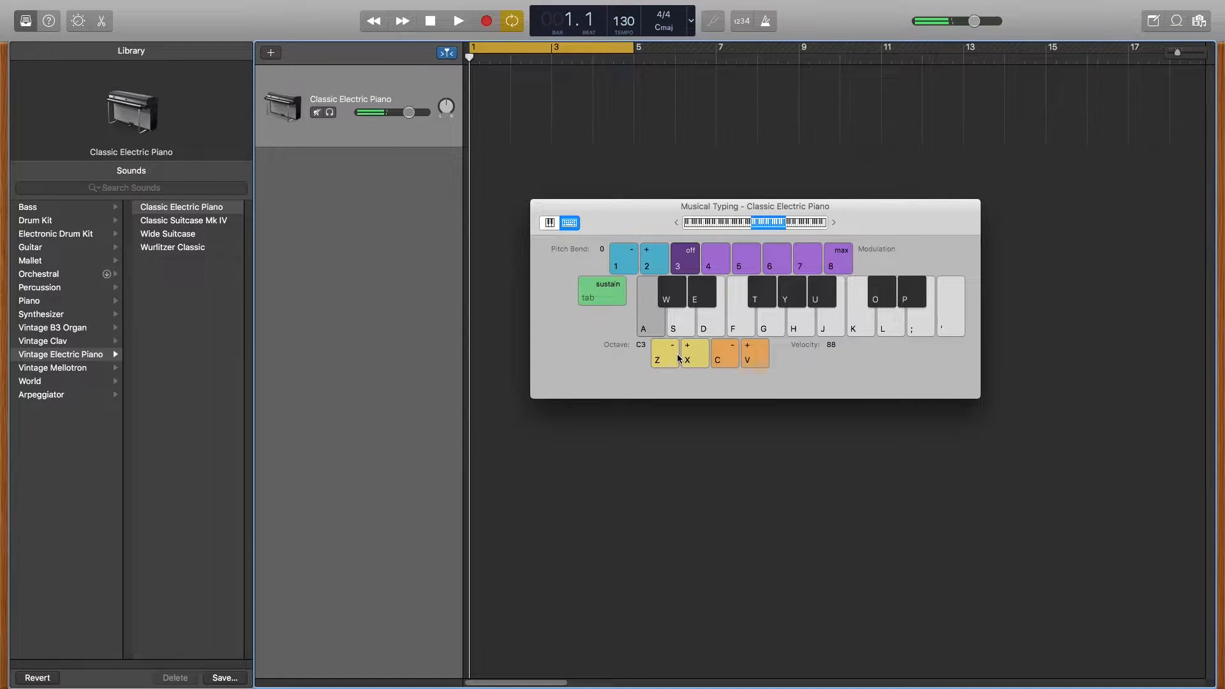
left_click(677, 359)
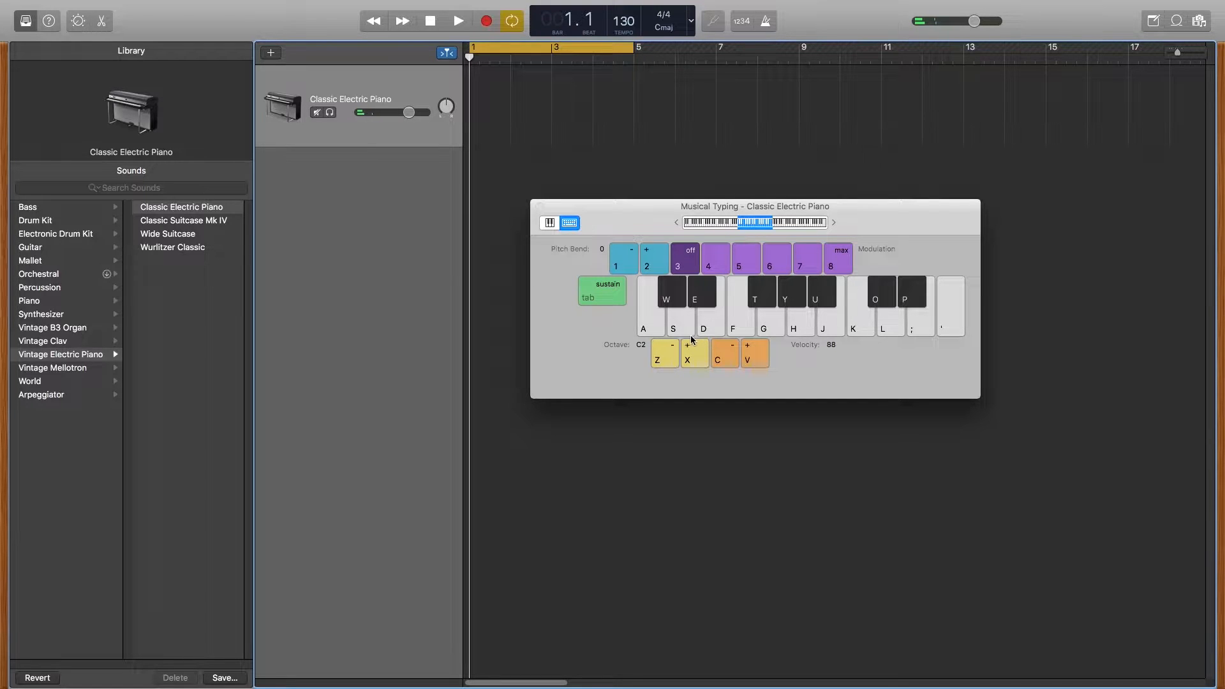
Step: Lower the Musical Typing octave to C-2 and raise it back to C2
left_click(661, 361)
left_click(660, 360)
left_click(661, 360)
left_click(660, 360)
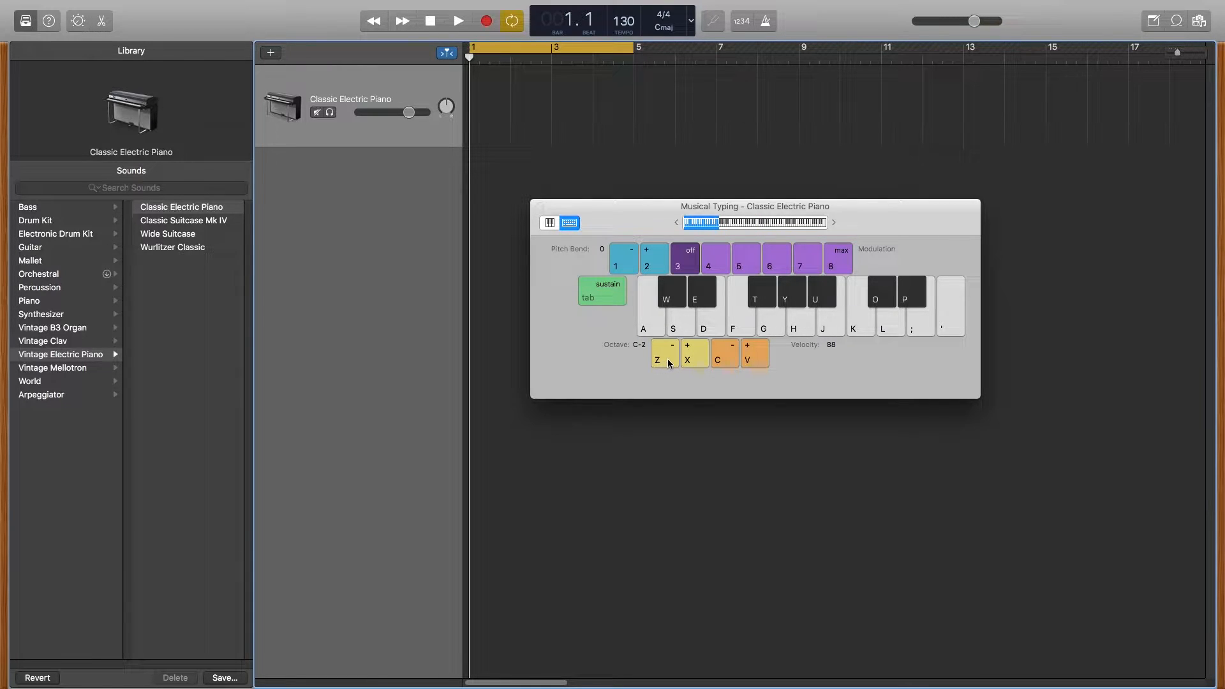
key("x")
key("x")
key("x")
key("x")
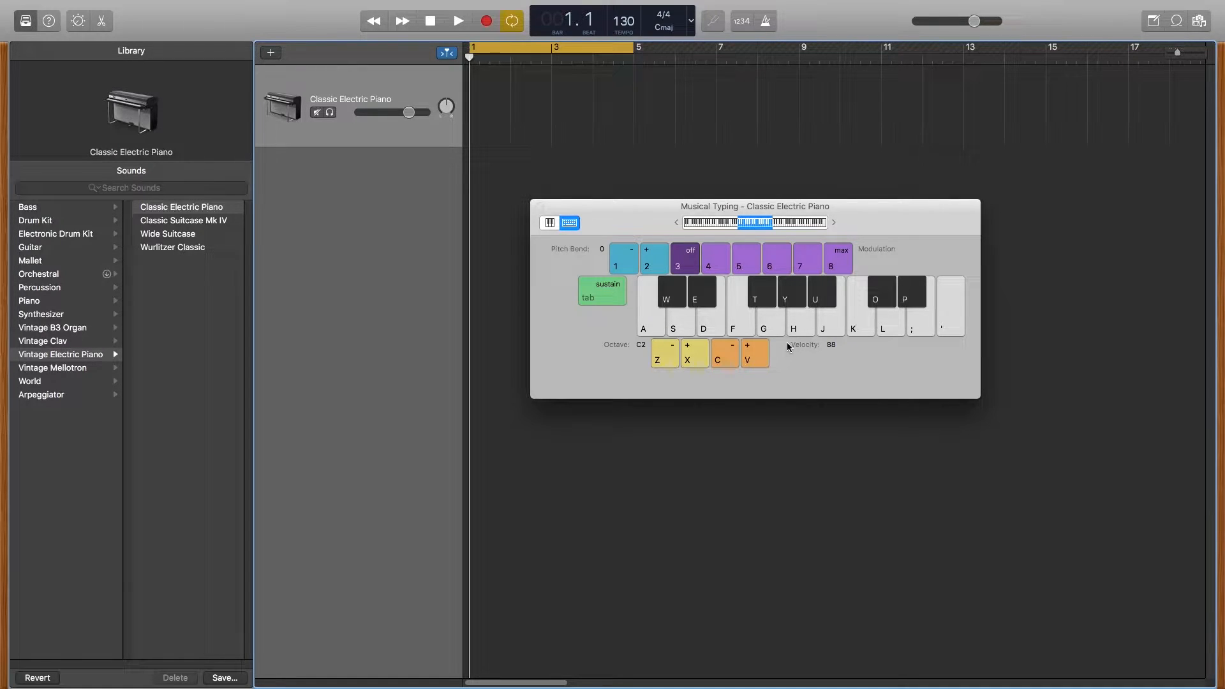
Step: Lower the Musical Typing velocity to 13 and play the C note repeatedly at that level
left_click(737, 343)
left_click(738, 342)
left_click(738, 342)
left_click(738, 342)
left_click(737, 342)
left_click(738, 342)
left_click(738, 342)
left_click(737, 342)
key("a")
key("a")
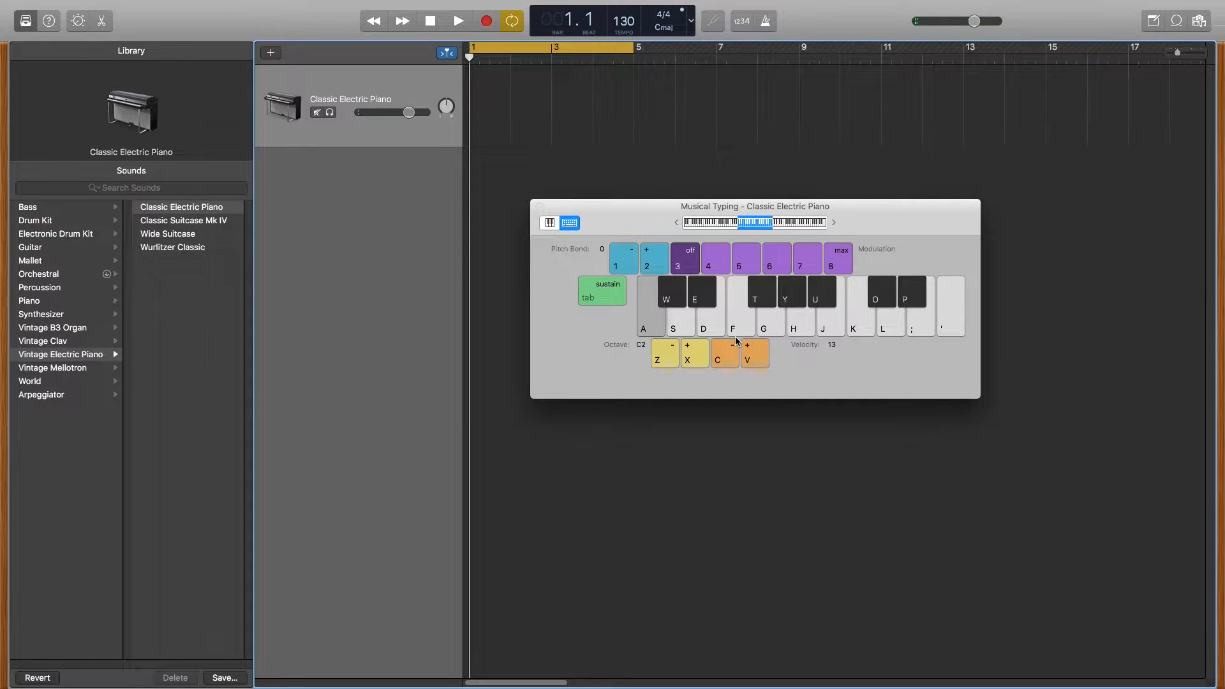
key("a")
key("a")
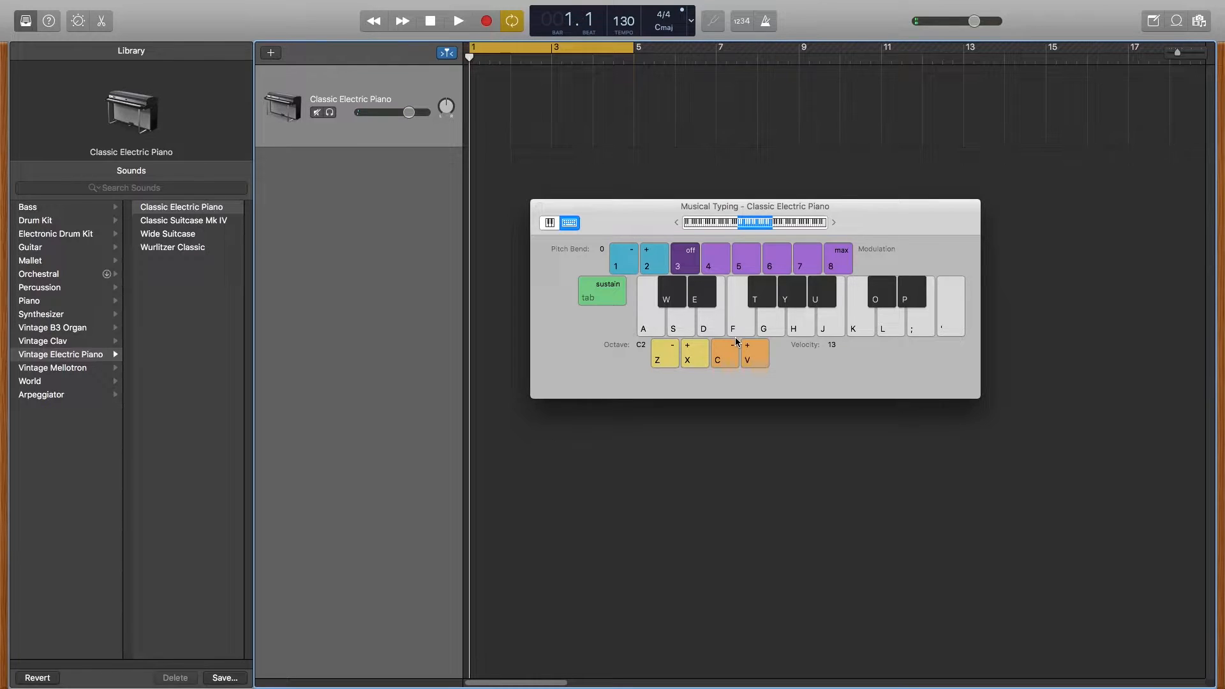
Step: Raise the Musical Typing velocity to 127 and play the C note and C major chord notes
key("v")
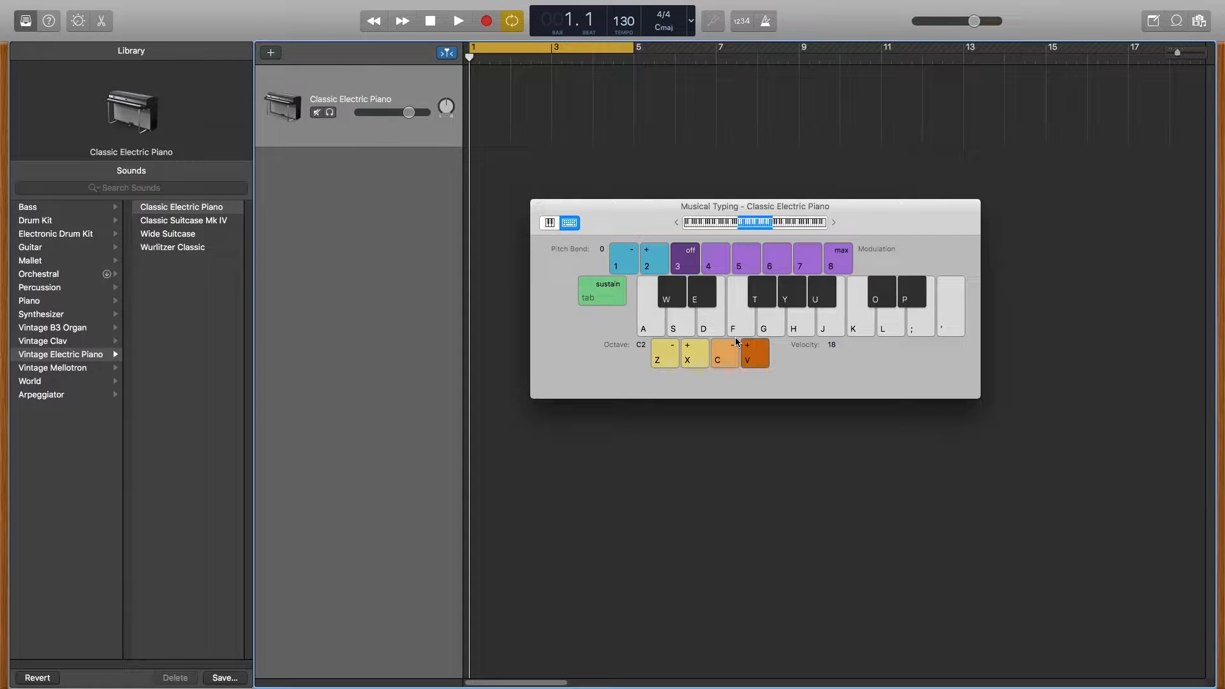
key("v")
key("v")
key("v")
key("v")
key("v")
key("v")
key("v")
key("v")
key("v")
key("v")
key("v")
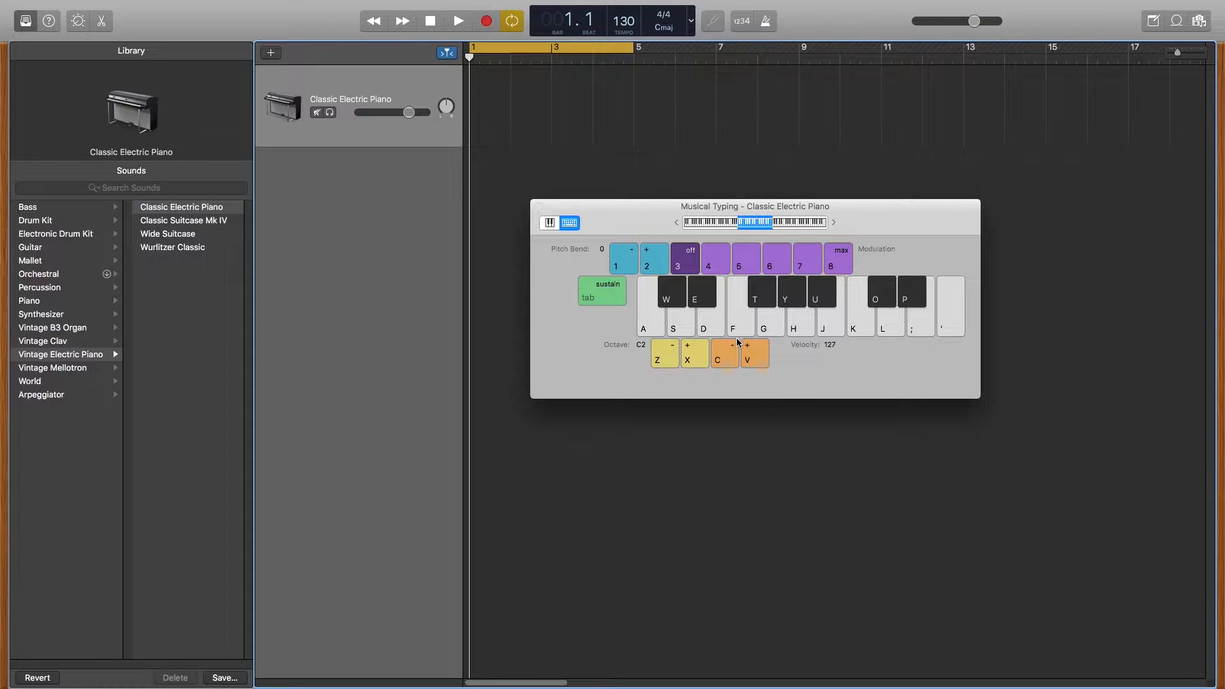
key("a")
key("a")
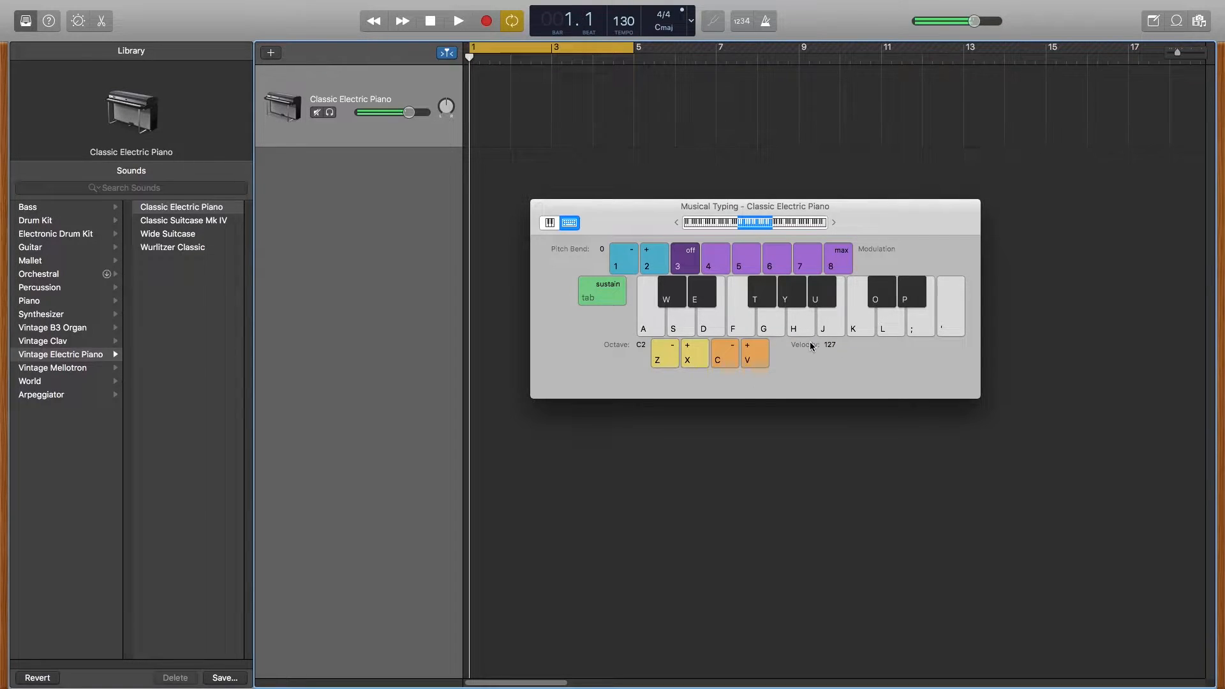
key("a")
key("a")
key("g")
key("a")
key("d")
Step: Reduce the Musical Typing velocity to 92 while playing the C, E and G notes
left_click(734, 355)
key("a")
key("d")
key("g")
left_click(734, 356)
left_click(734, 355)
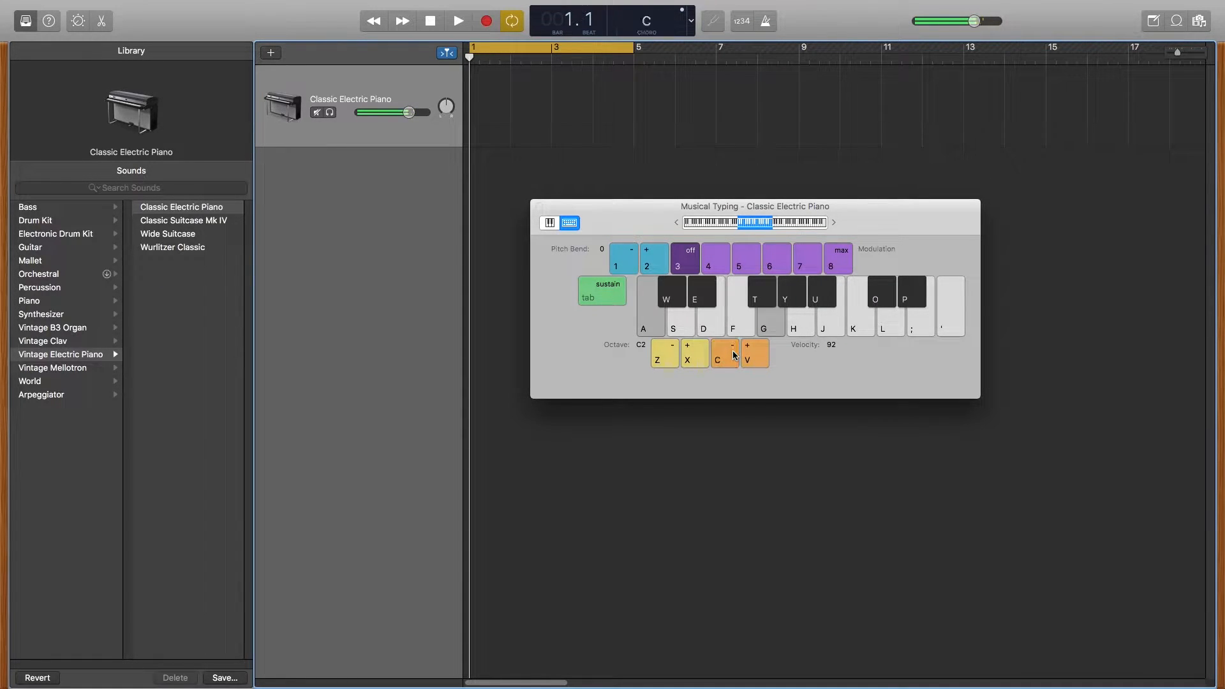
Step: Lower the Musical Typing velocity to 72 and play the C, G and E notes at that level
left_click(734, 356)
key("a")
key("g")
key("d")
key("a")
key("d")
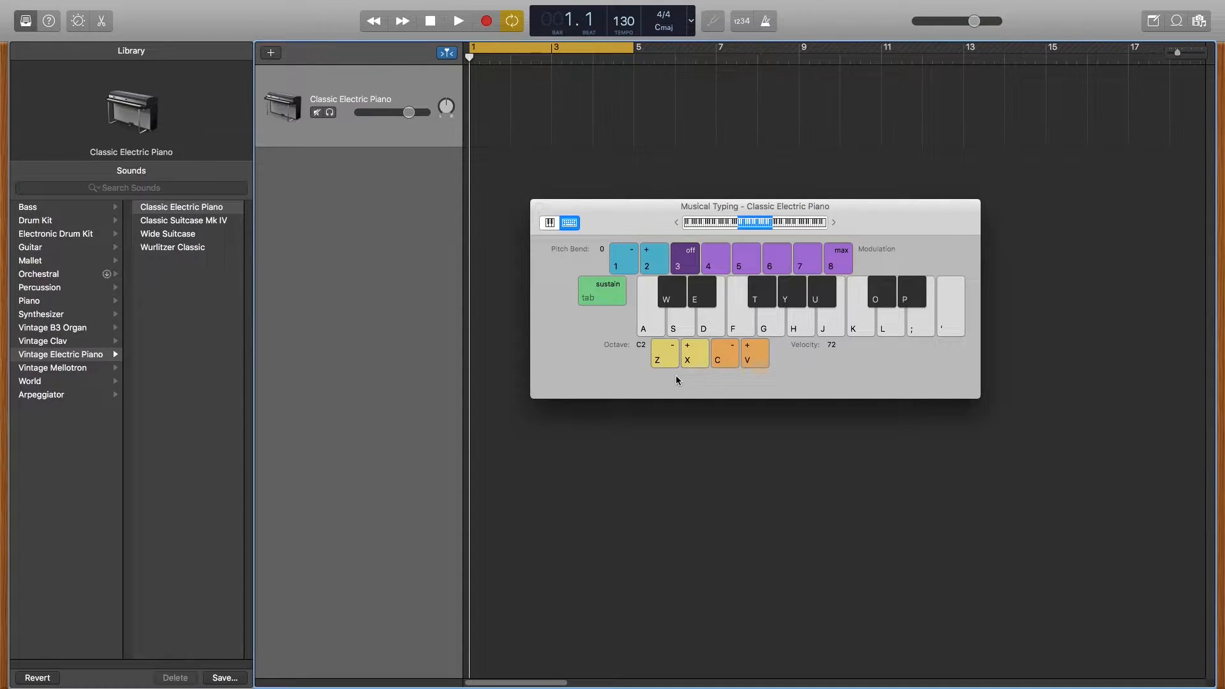
Step: Raise the Musical Typing velocity to 97 and play the C note twice without sustain
left_click(761, 350)
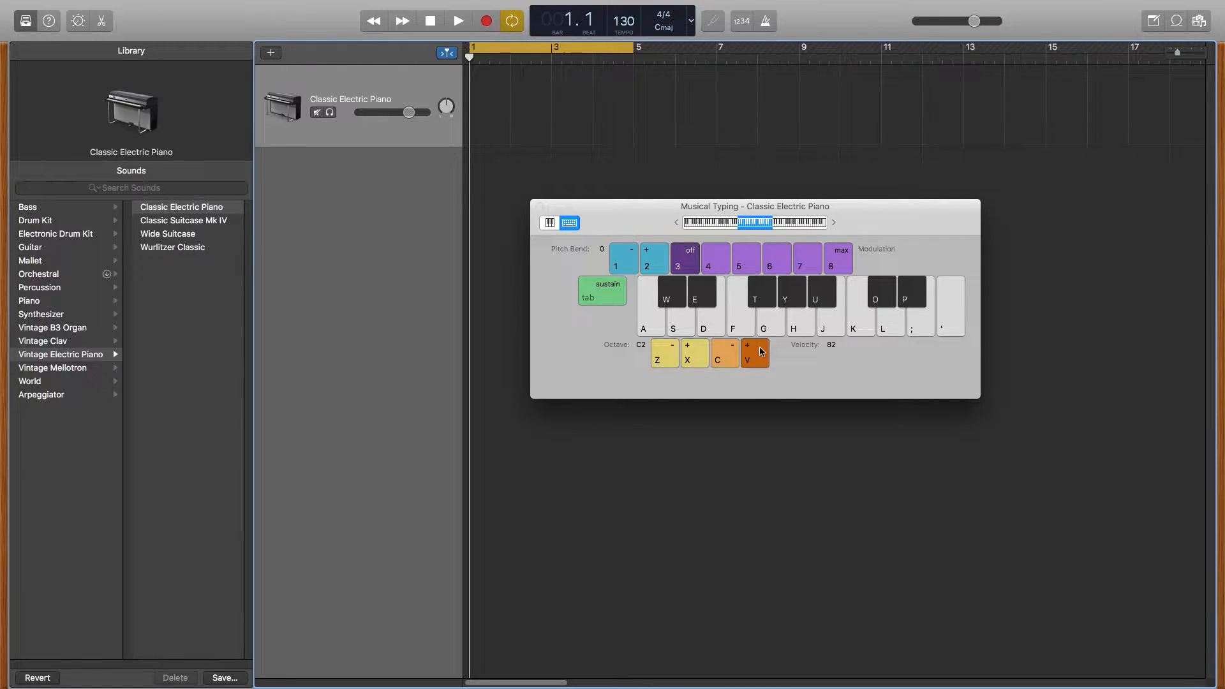
left_click(753, 346)
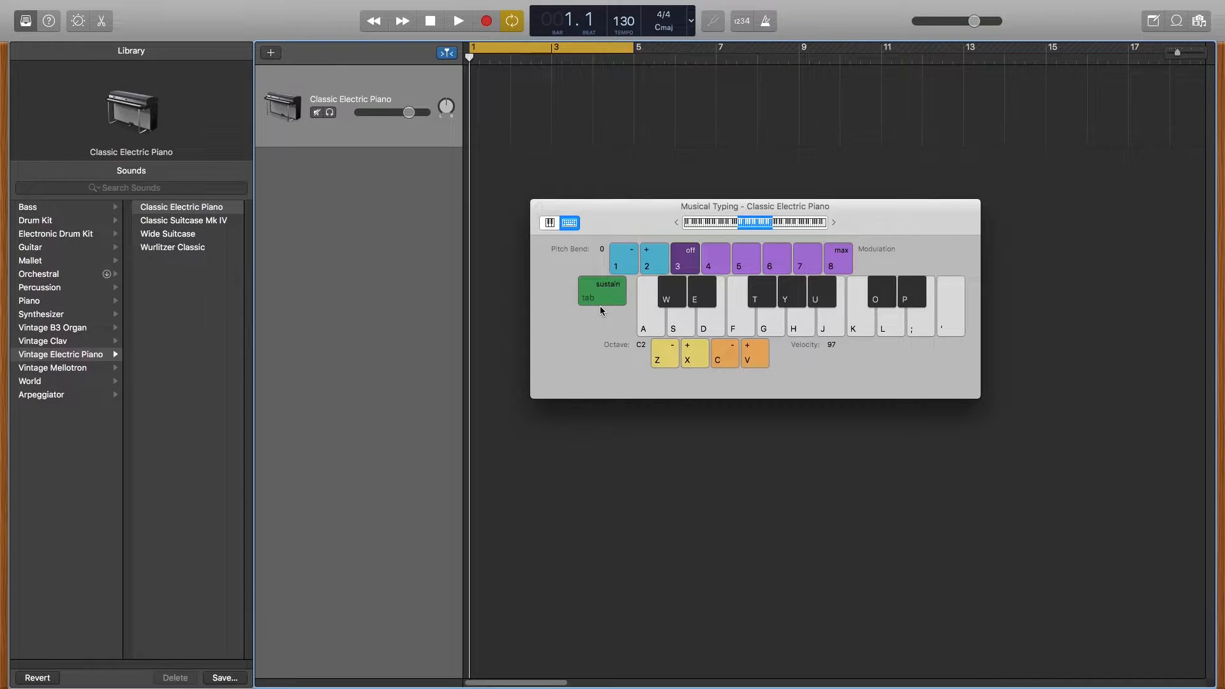
key("a")
key("a")
Step: Play the C note with sustain engaged, and play C, E and G without sustain for comparison
key("Tab")
key("a")
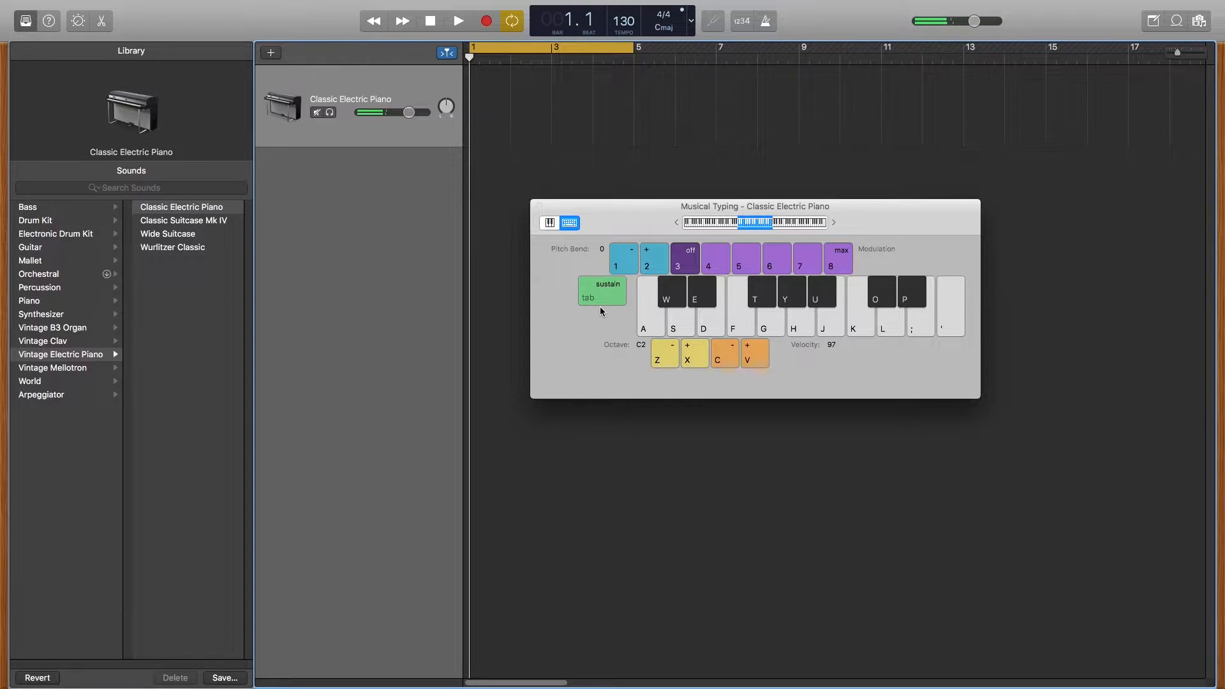
key("a")
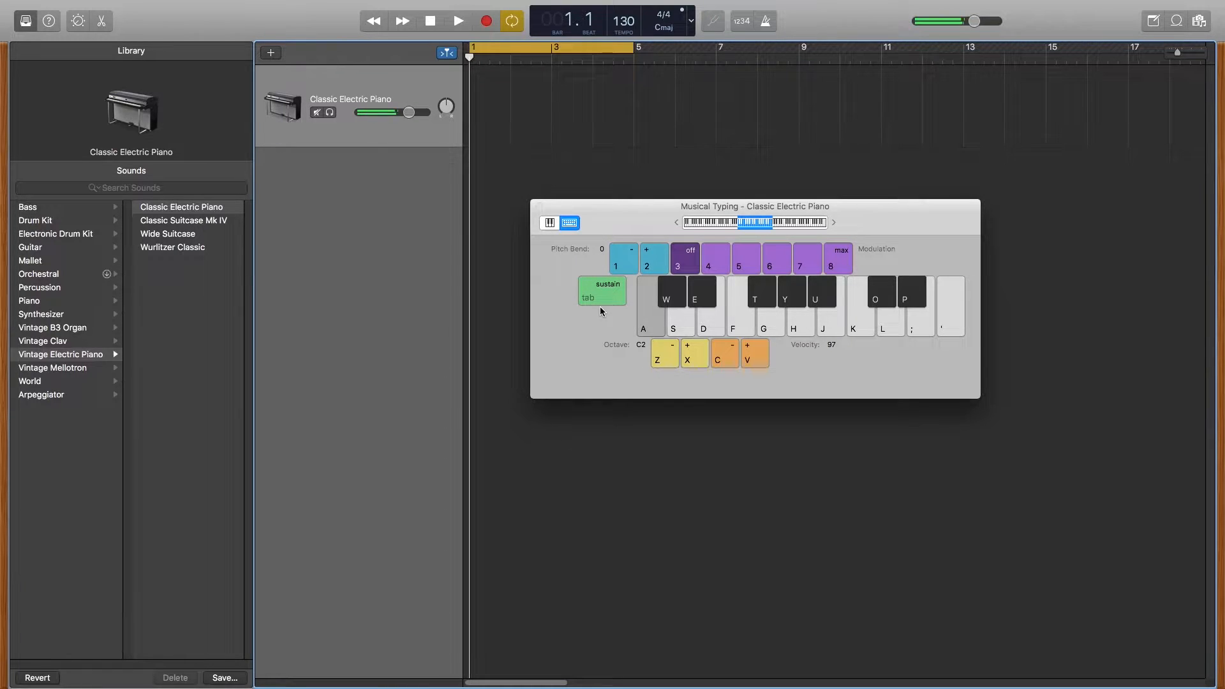
key("d")
key("g")
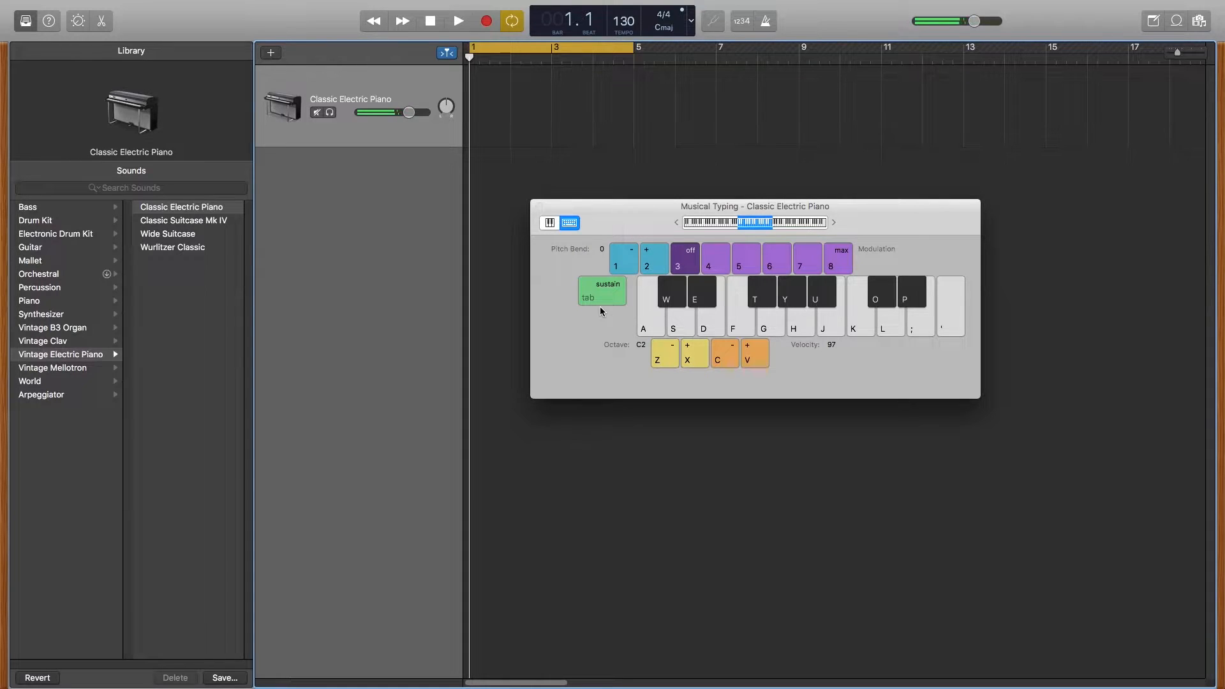
Step: Engage sustain and play C, E and G followed by the higher notes D, C, B, A, C and the G below
key("Tab")
key("a")
key("d")
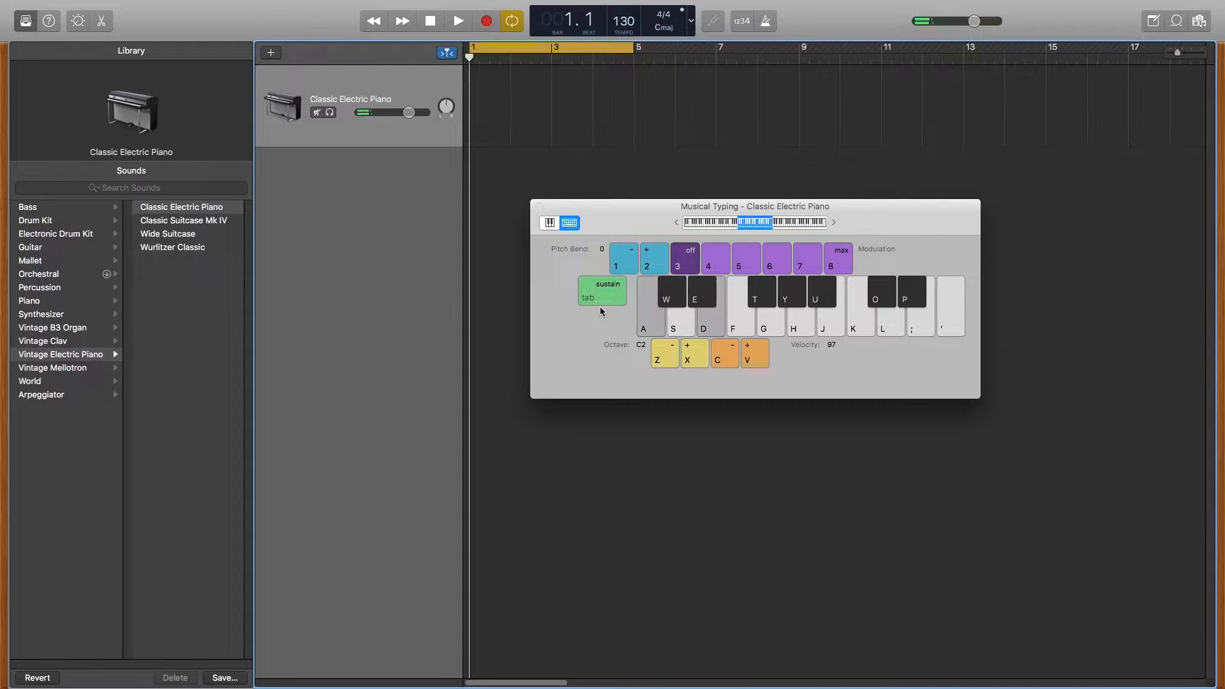
key("g")
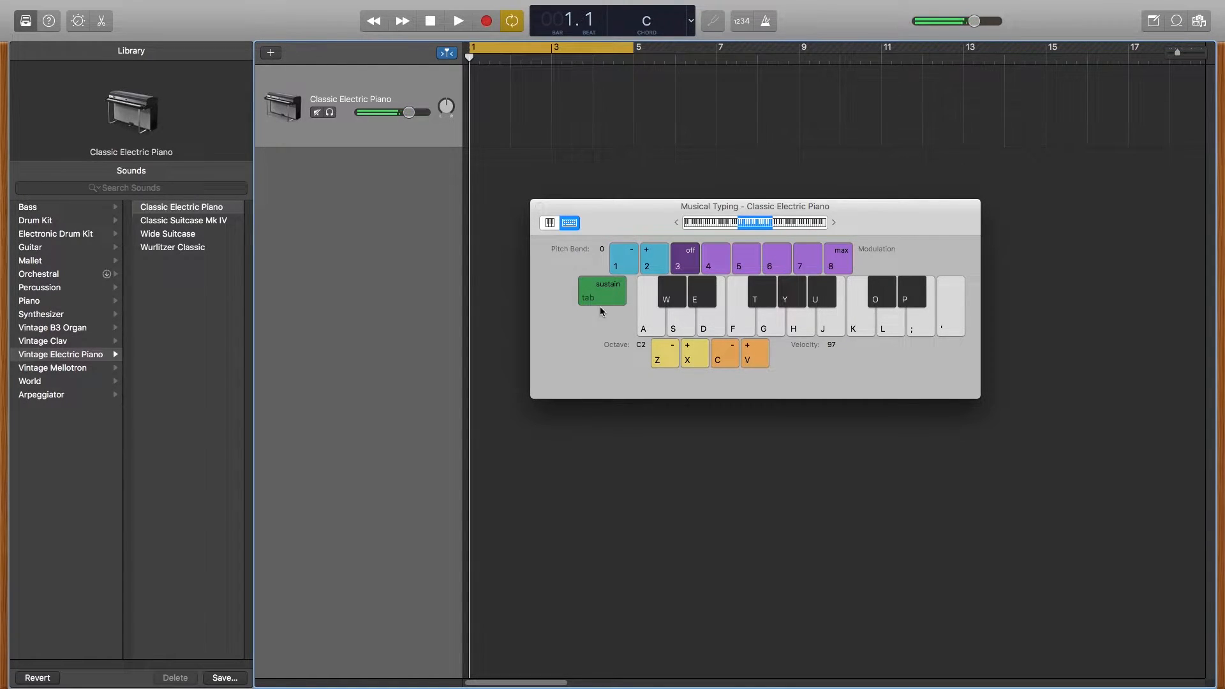
key("l")
key("k")
key("j")
key("h")
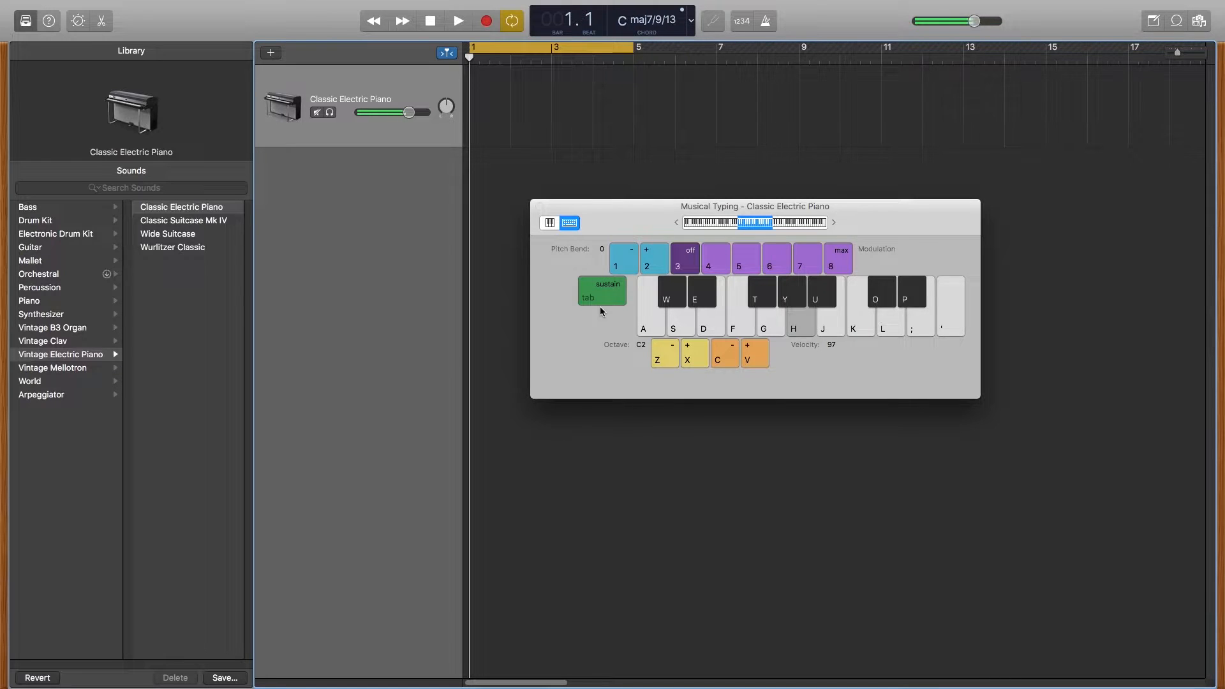
key("k")
key("g")
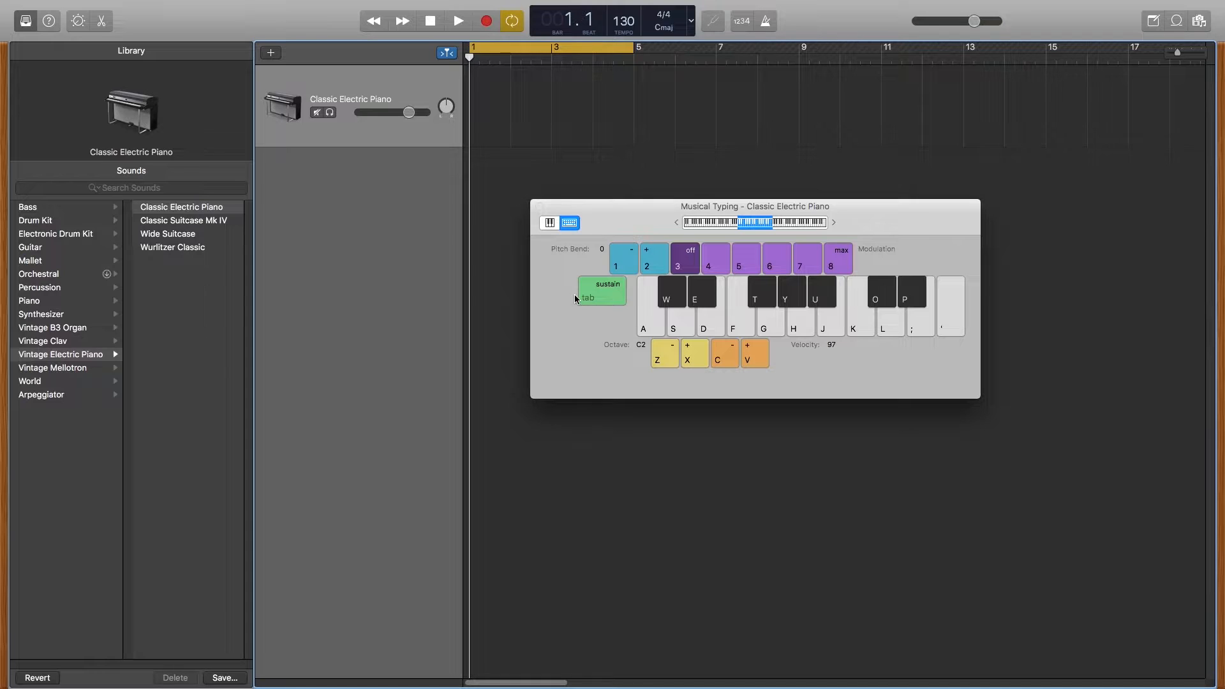
Step: Hold the C note and bend its pitch repeatedly down to -20 and up to 20
key("a")
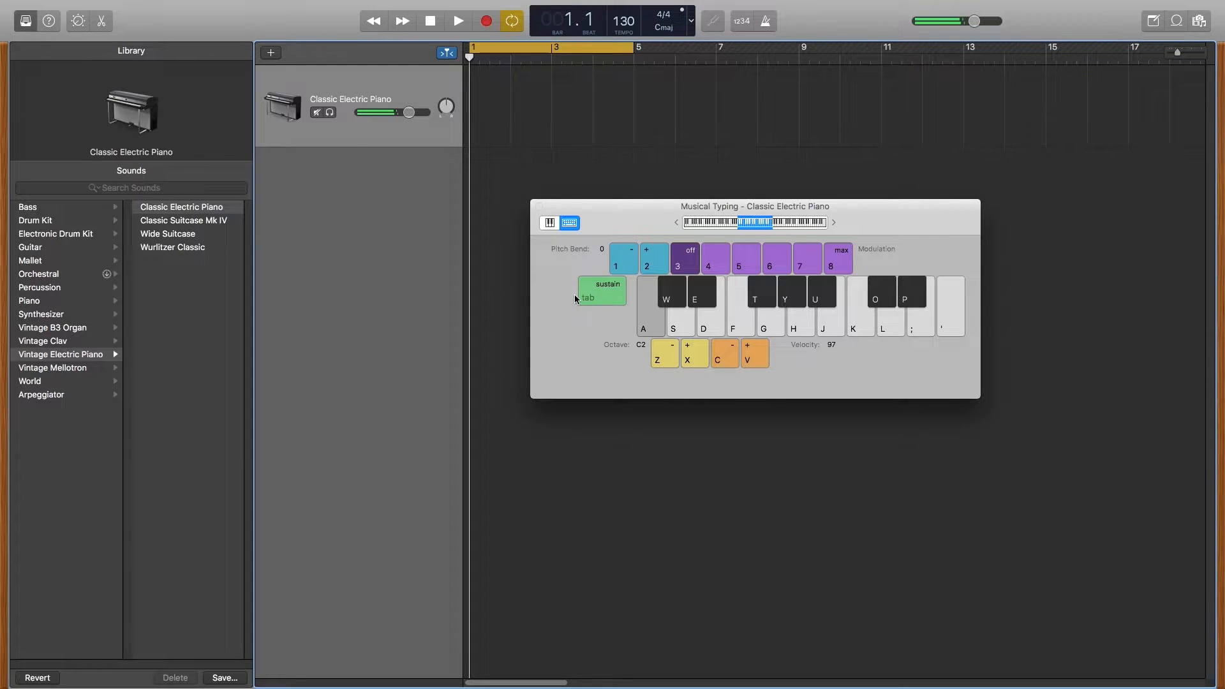
key("1")
key("2")
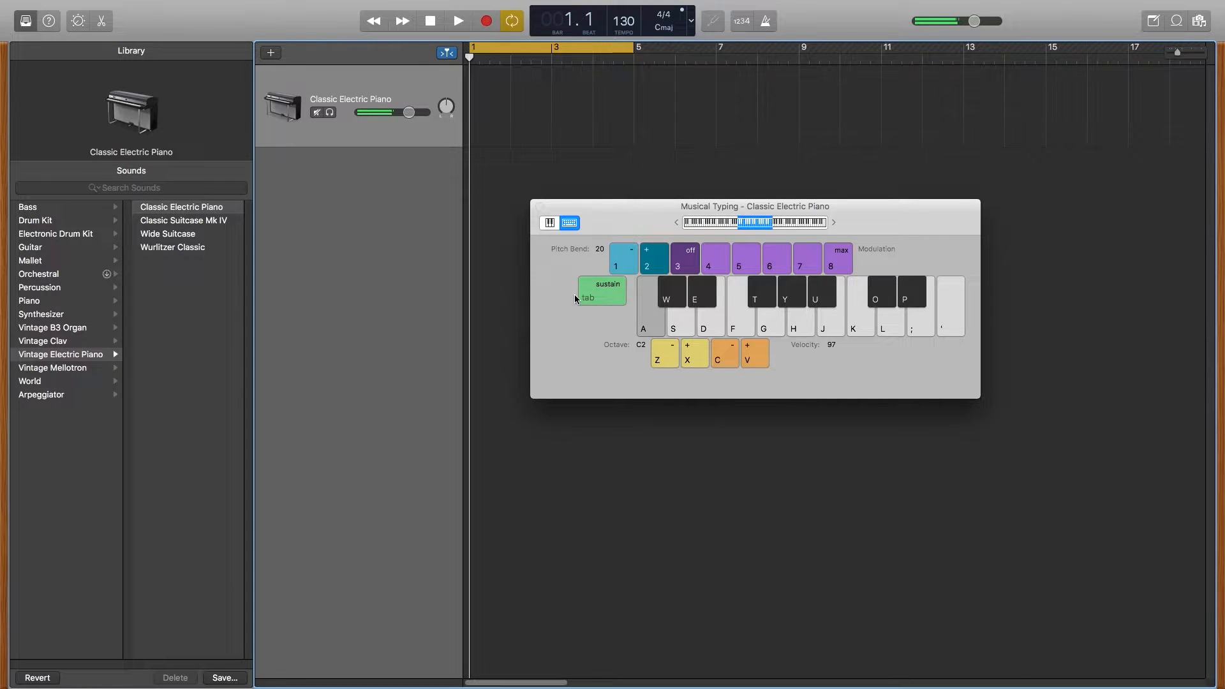
key("2")
key("1")
key("2")
key("a")
key("1")
key("2")
key("1")
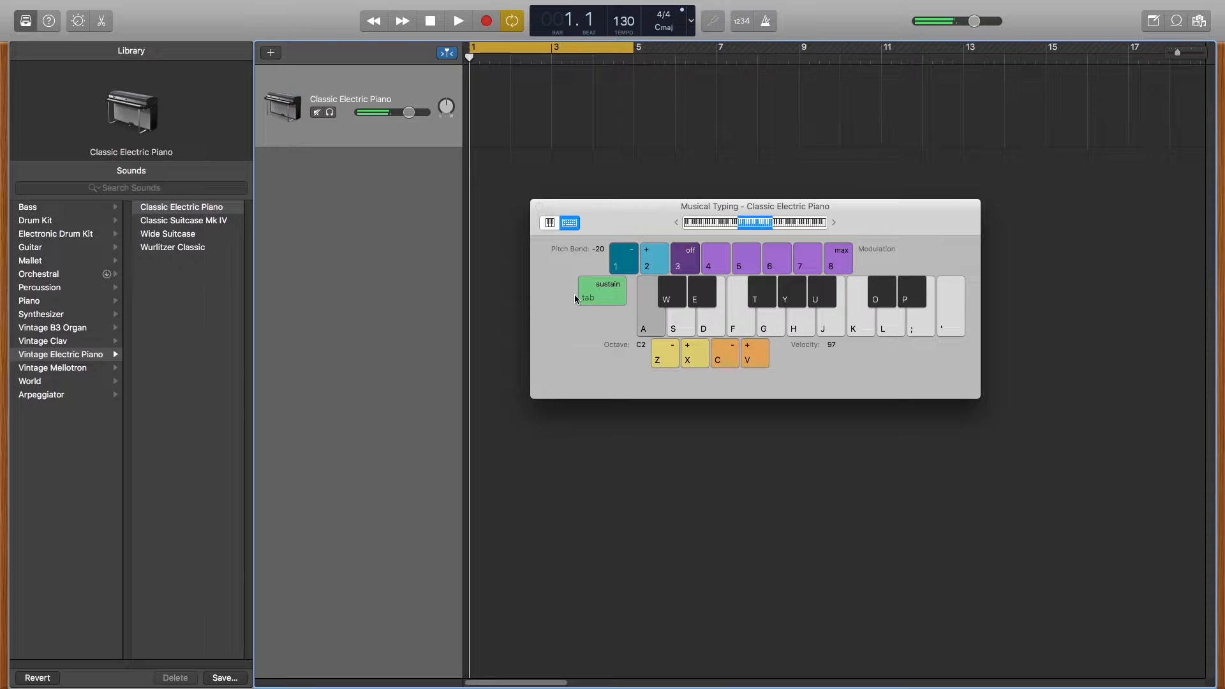
key("1")
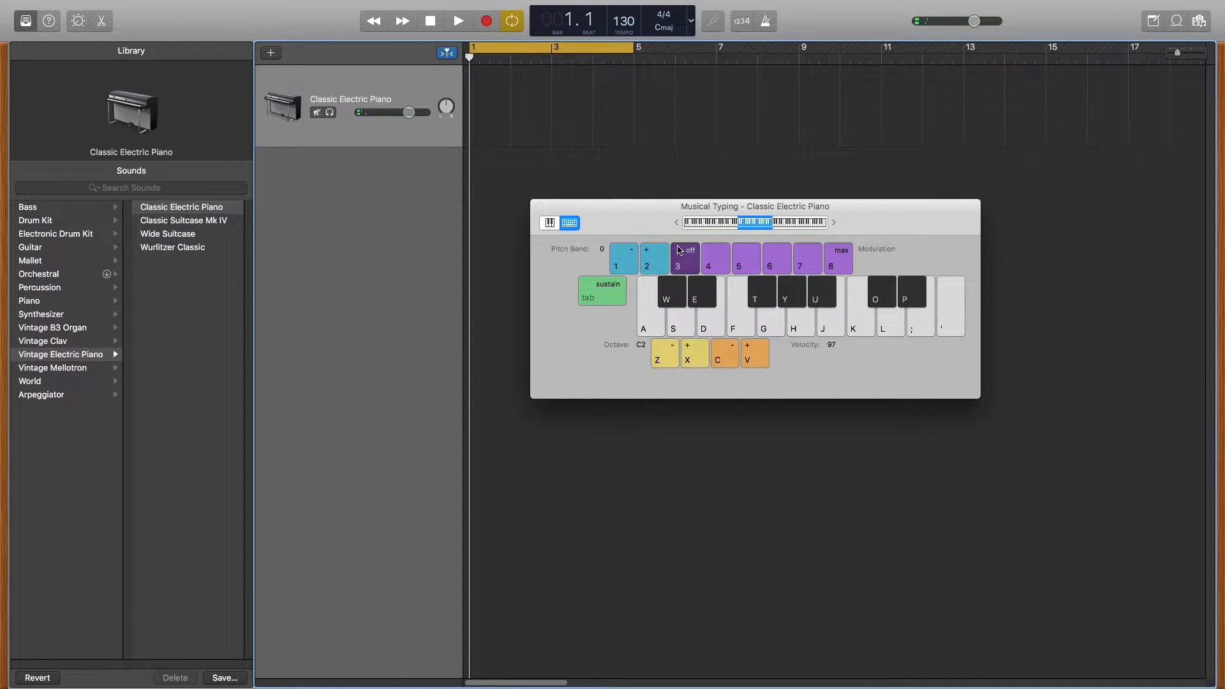
Step: Try the first modulation level, turn modulation back off and move the Musical Typing window higher over the tracks area
left_click(702, 260)
left_click(691, 261)
left_click_drag(642, 205, 679, 153)
Step: Play the C note while raising the modulation one level at a time from 4 through 7 to max
key("a")
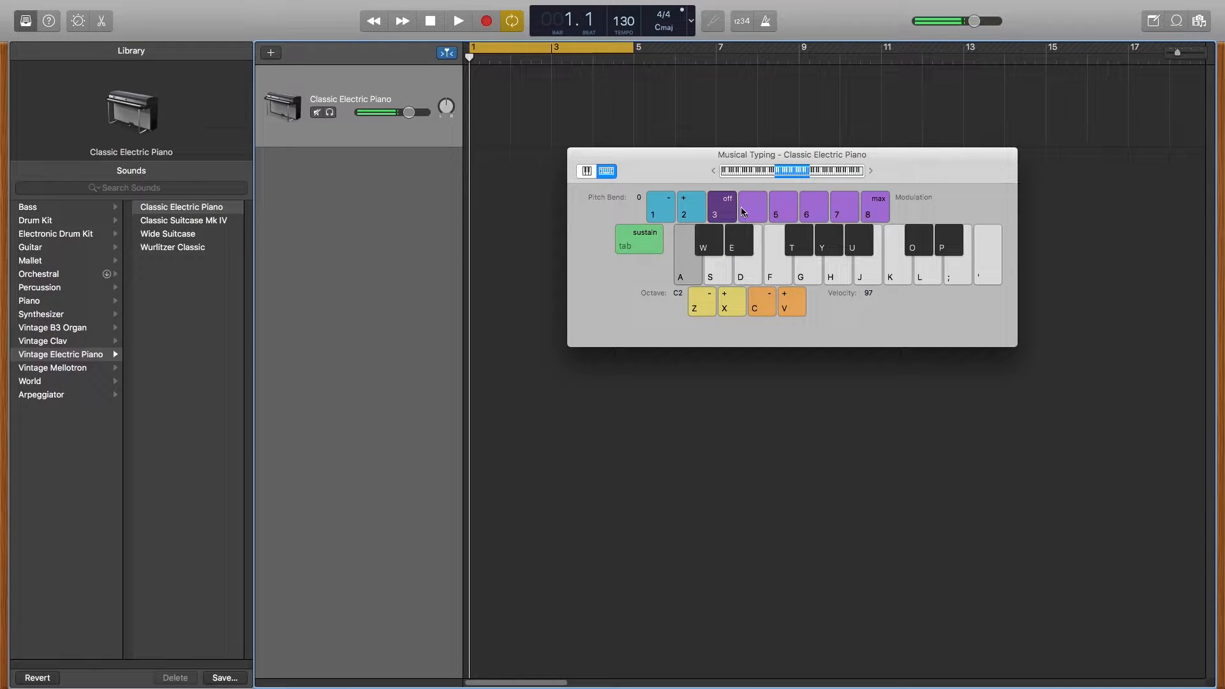
left_click(755, 206)
left_click(779, 212)
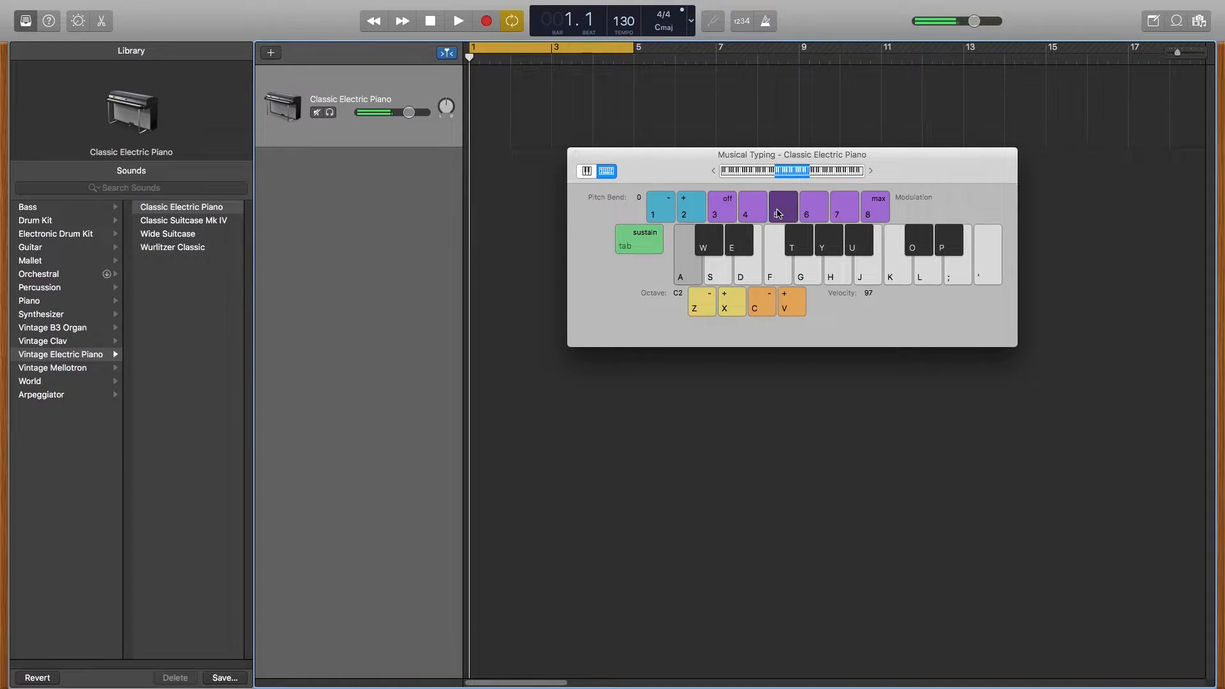
left_click(821, 210)
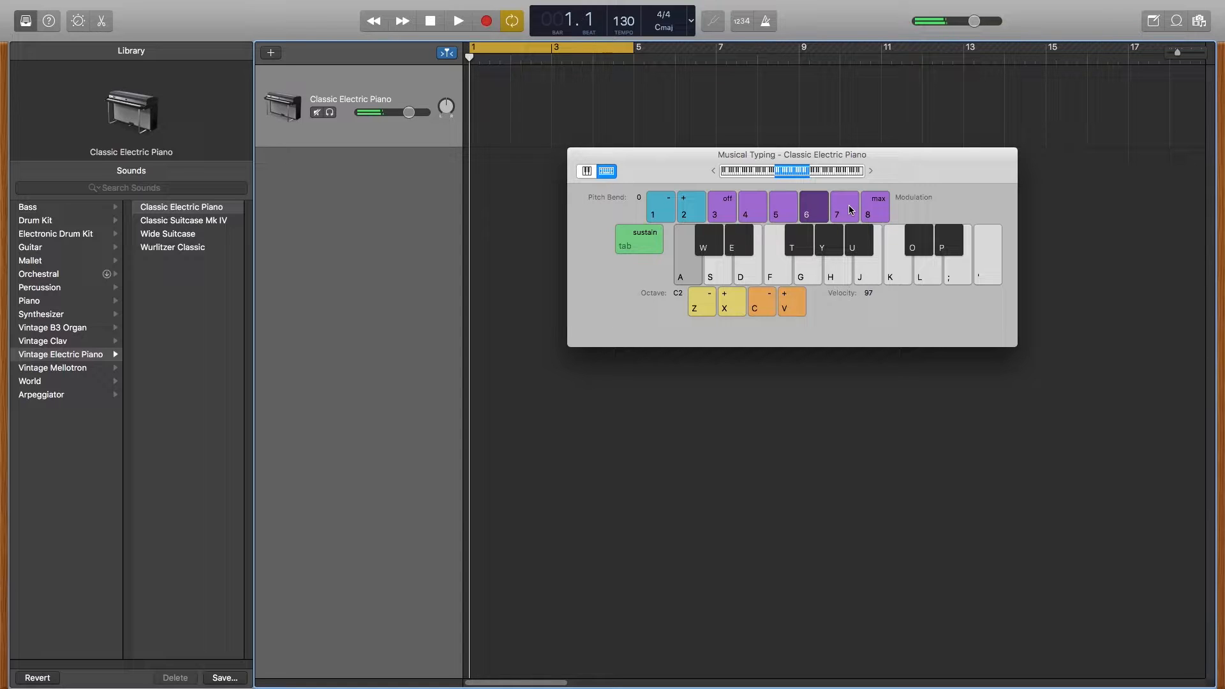
left_click(846, 204)
key("a")
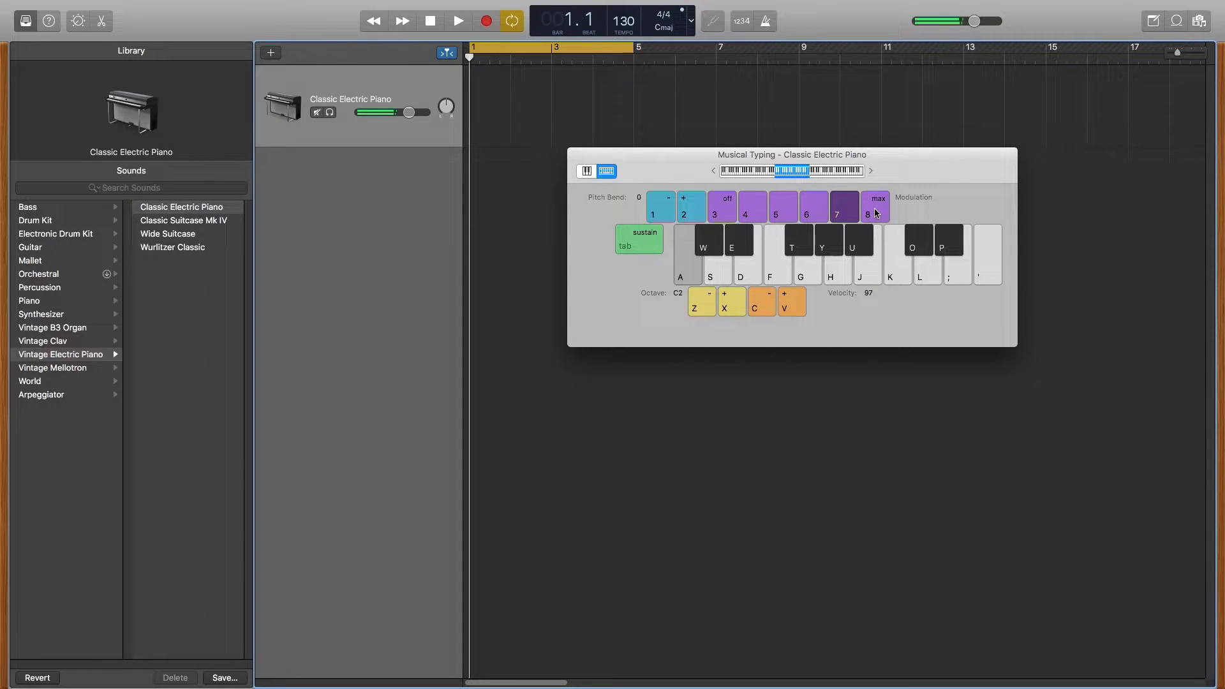
left_click(873, 206)
key("a")
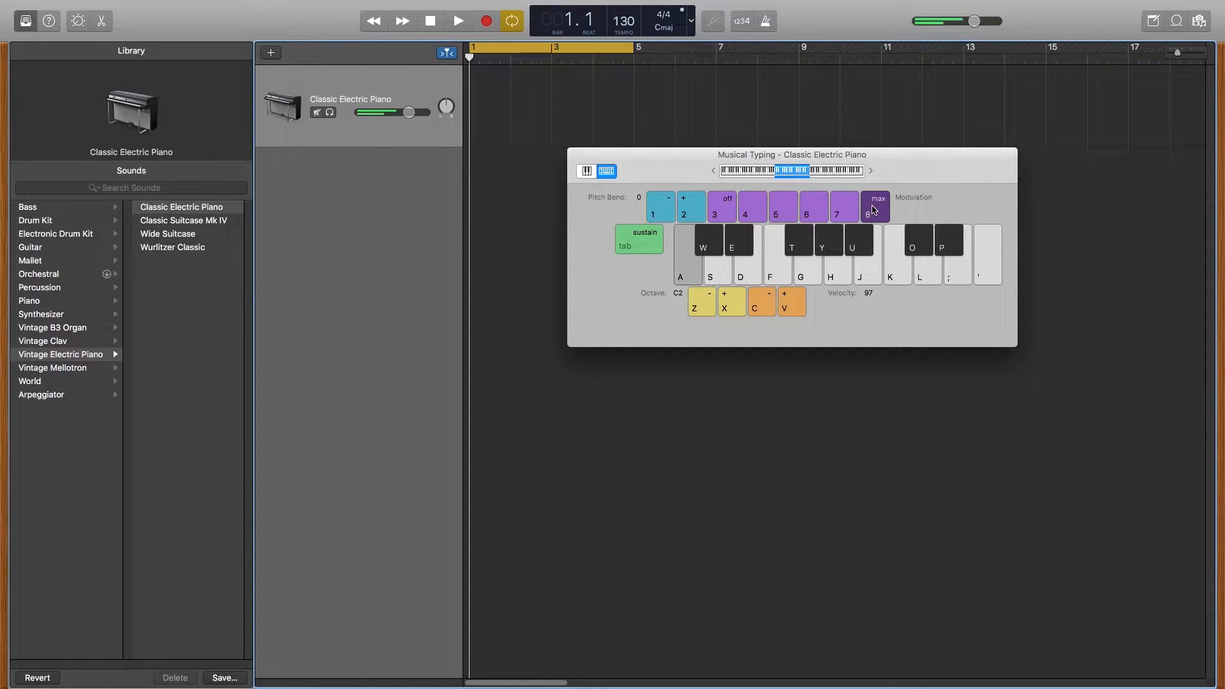
Step: Play the C, E and G notes of the C major chord with modulation at max
key("d")
key("g")
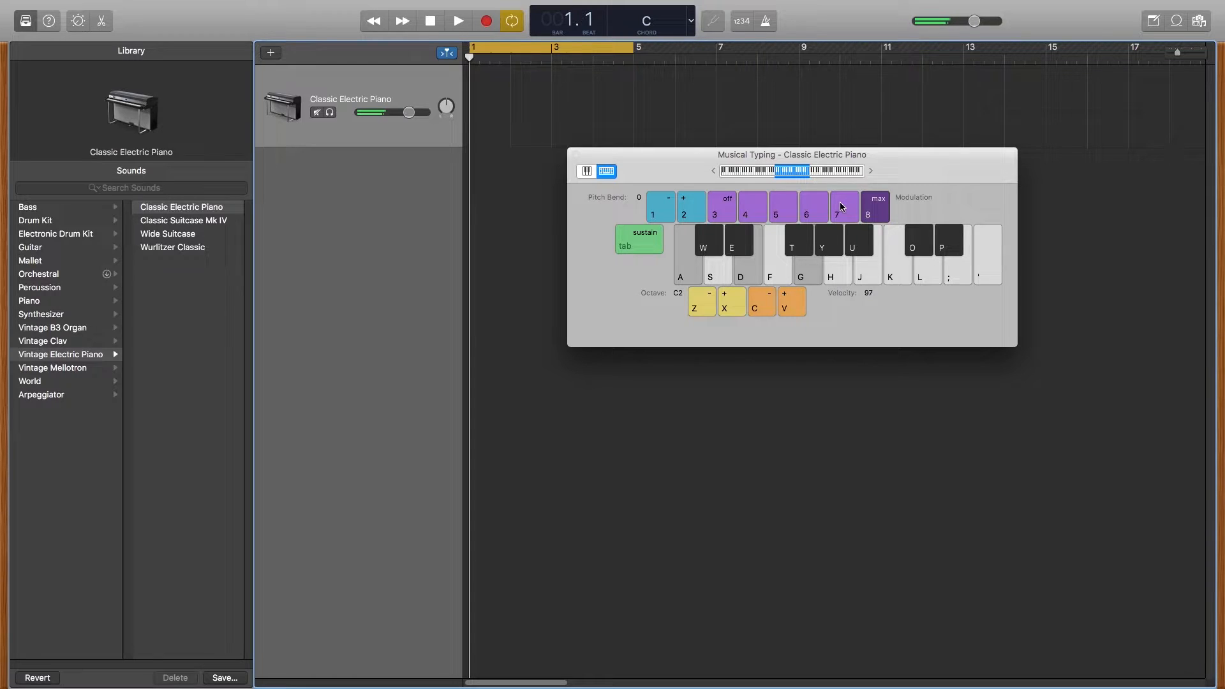
key("a")
key("d")
key("g")
Step: Compare the C major chord with modulation off and with modulation set back to max
left_click(729, 211)
key("a")
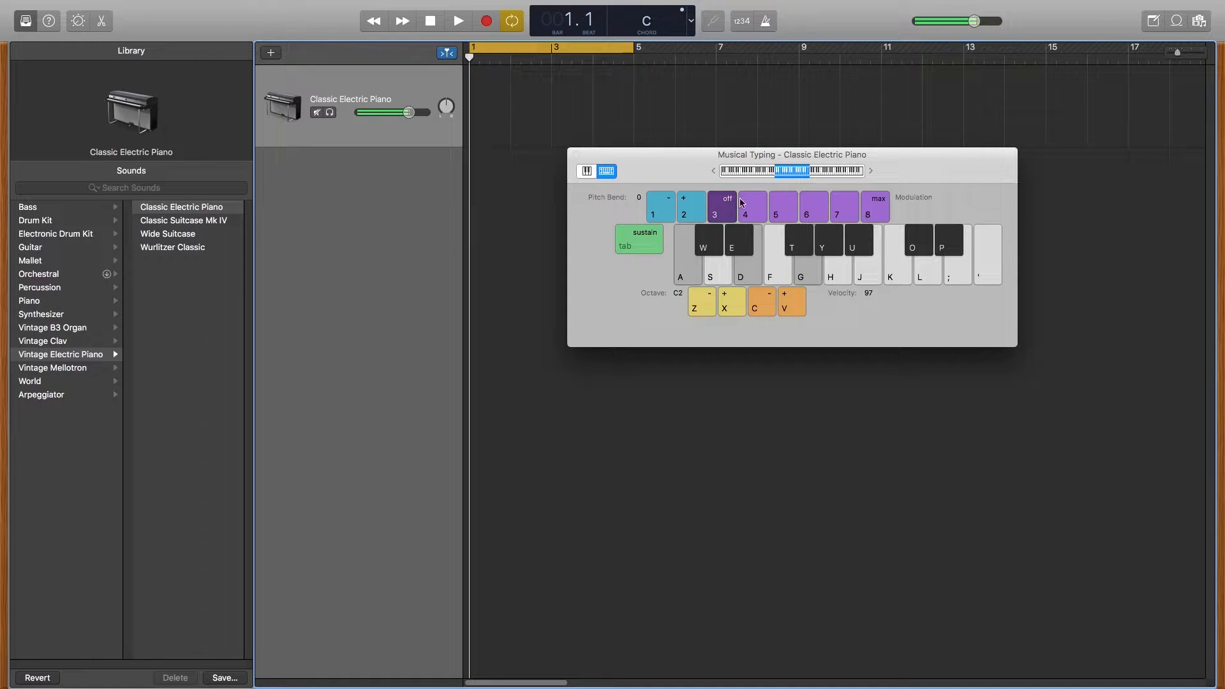
left_click(878, 204)
key("a")
key("d")
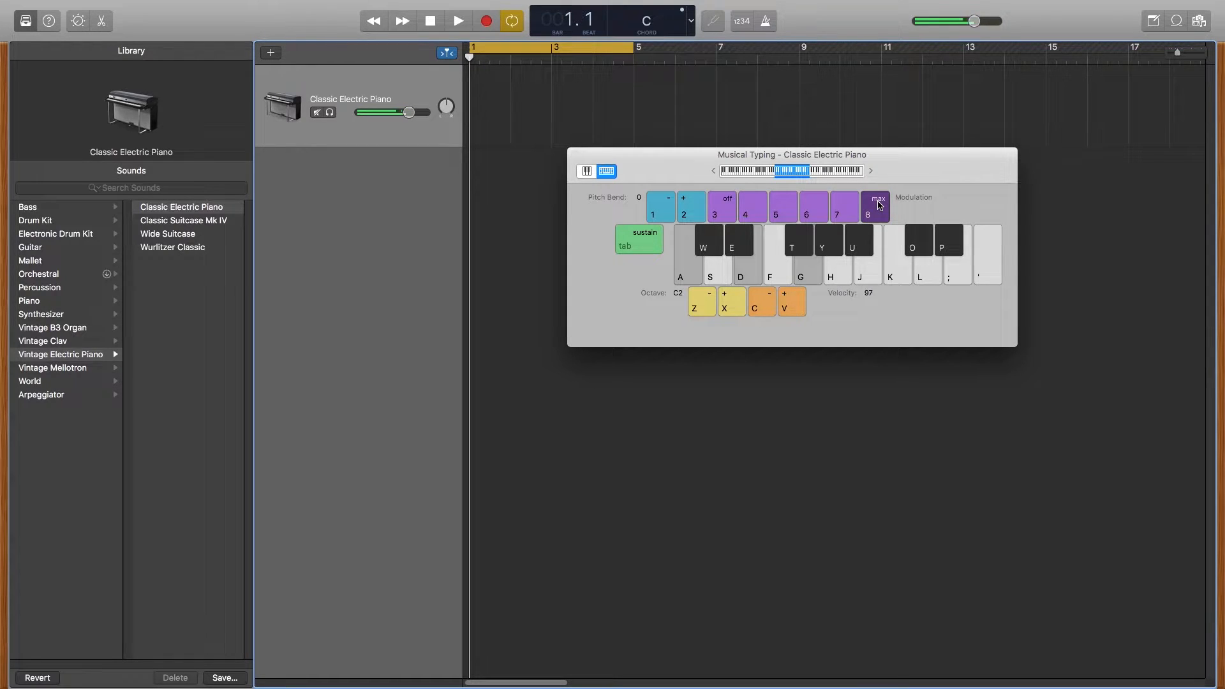
Step: Step the modulation through levels 6, 7, 5 and 4 to off while sounding the C major chord
left_click(805, 211)
left_click(838, 213)
left_click(773, 210)
left_click(750, 211)
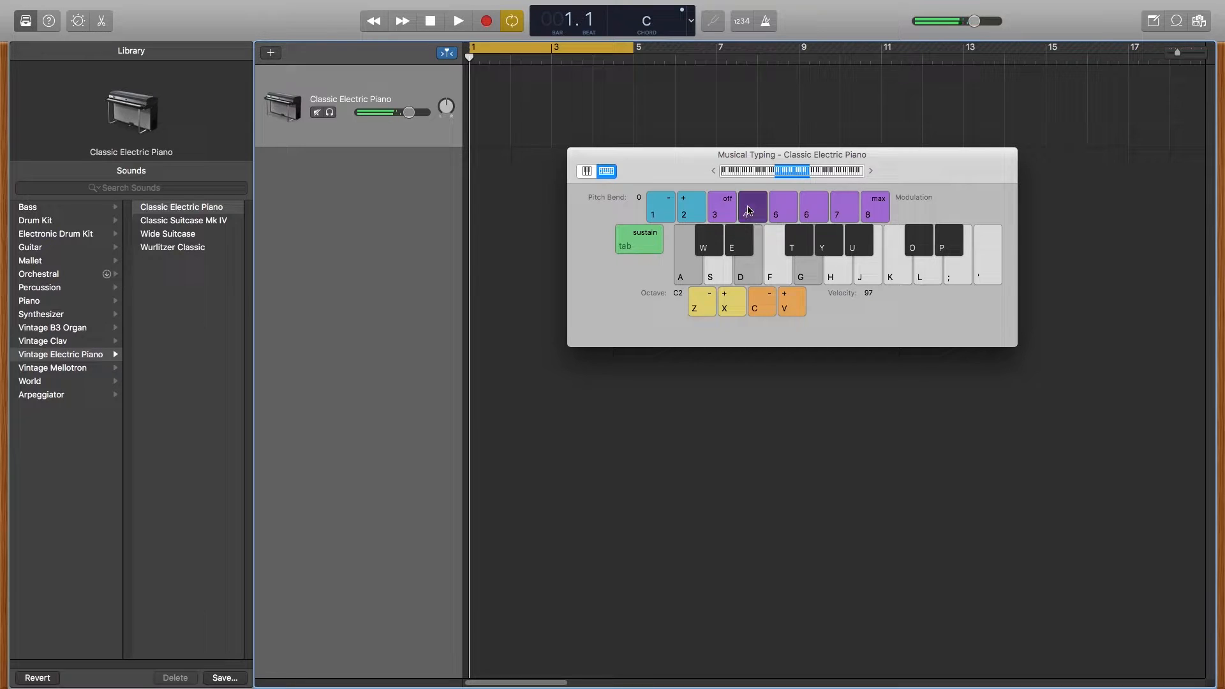
left_click(721, 210)
key("d")
key("g")
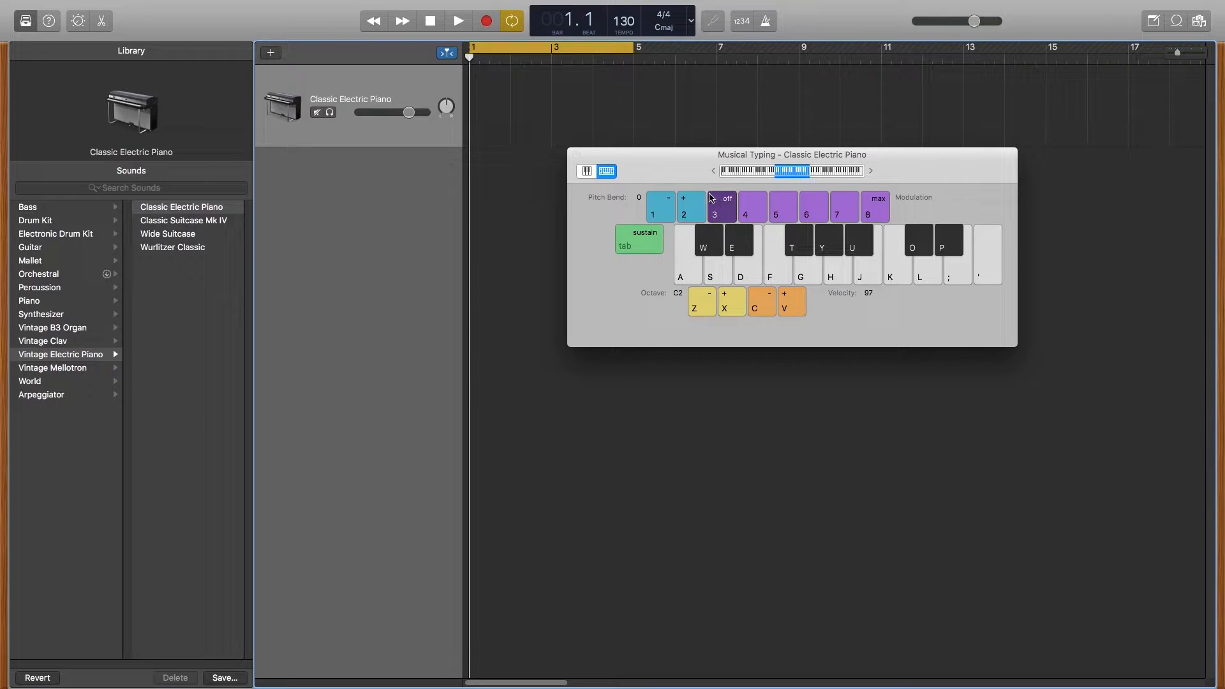
Step: Reposition the Musical Typing window, set modulation to level 5 and play the C, E and G notes twice
left_click_drag(694, 156, 694, 199)
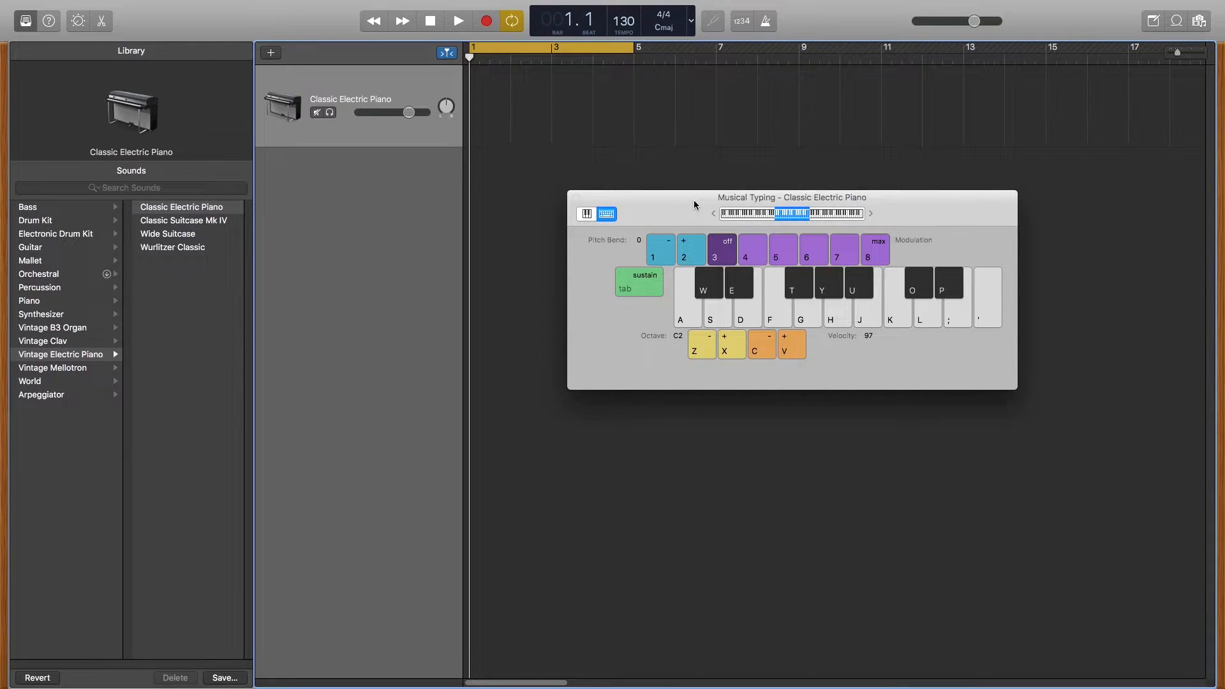
left_click_drag(787, 199, 817, 157)
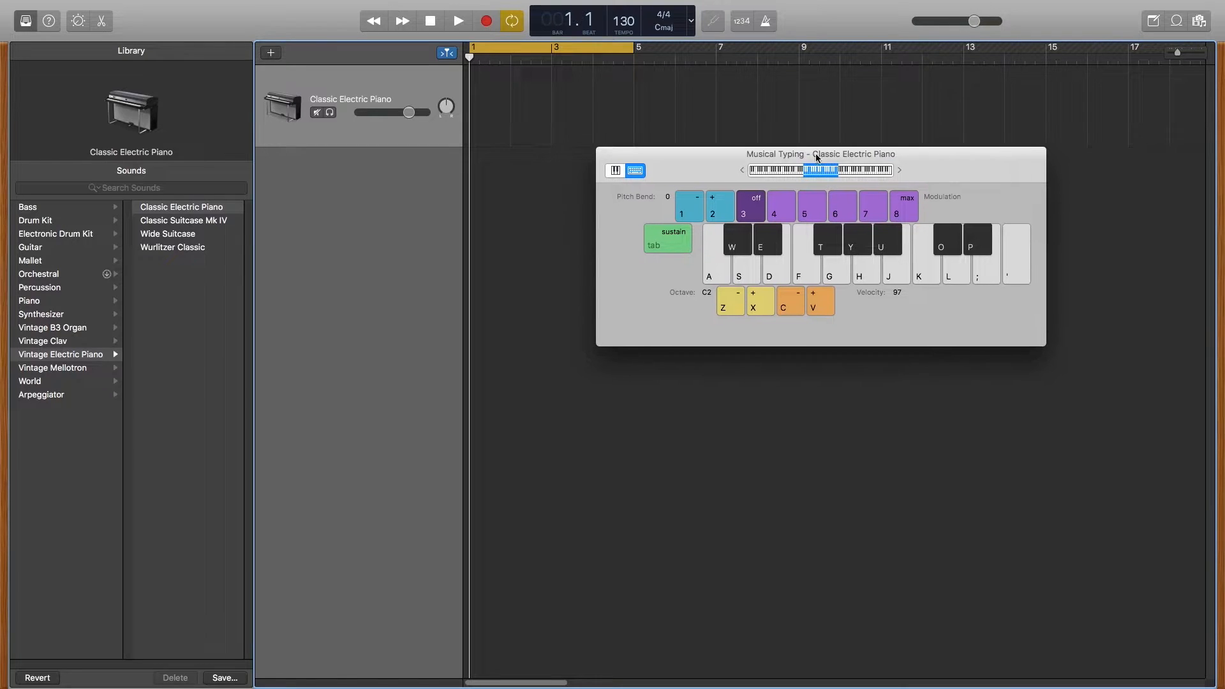
left_click(811, 203)
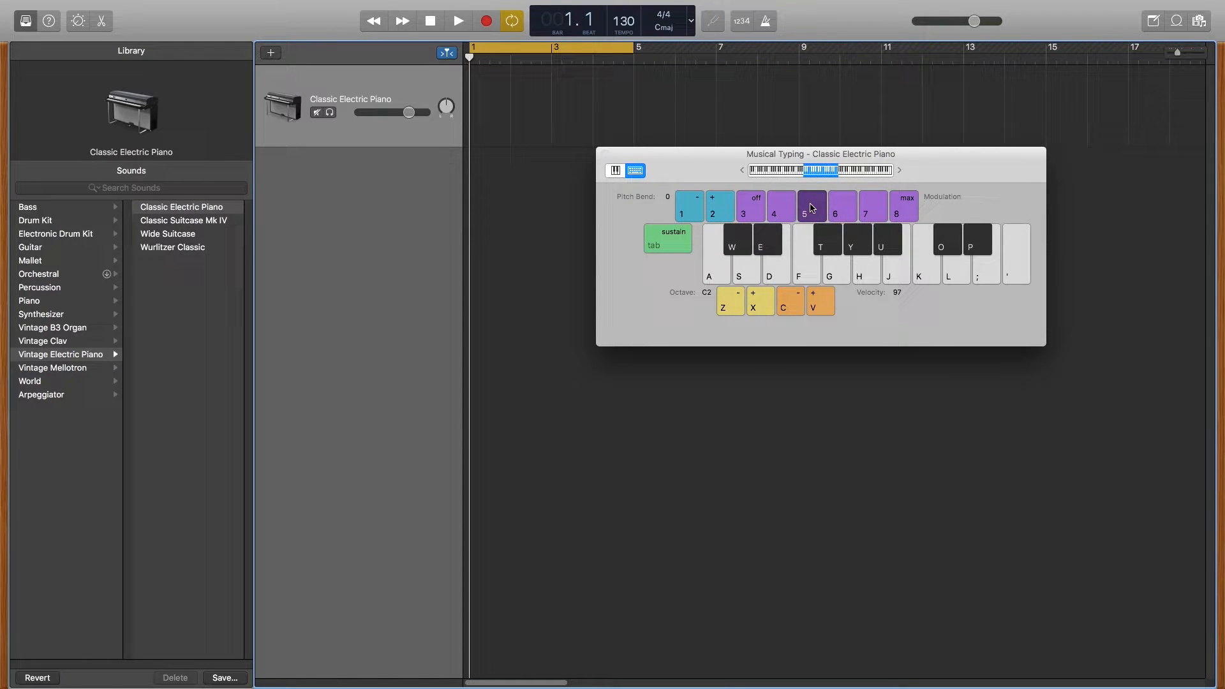
key("a")
key("d")
key("g")
key("a")
key("d")
key("g")
Step: Vary the modulation between levels 4, 5 and 6, finishing with modulation switched off
left_click(786, 207)
left_click(837, 205)
left_click(815, 208)
left_click(756, 210)
left_click(779, 210)
left_click(804, 208)
left_click(773, 209)
left_click(756, 209)
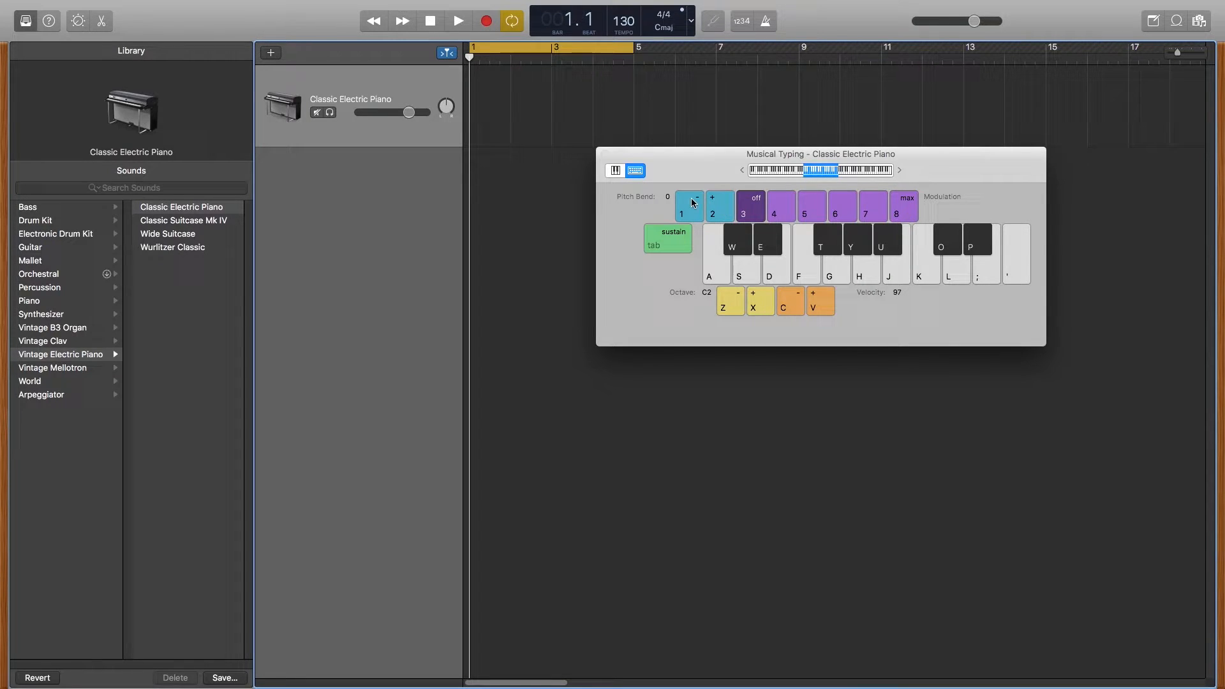
Step: Close the Musical Typing window and review the Audio/MIDI devices and MIDI status in the preferences
left_click(603, 155)
left_click(60, 8)
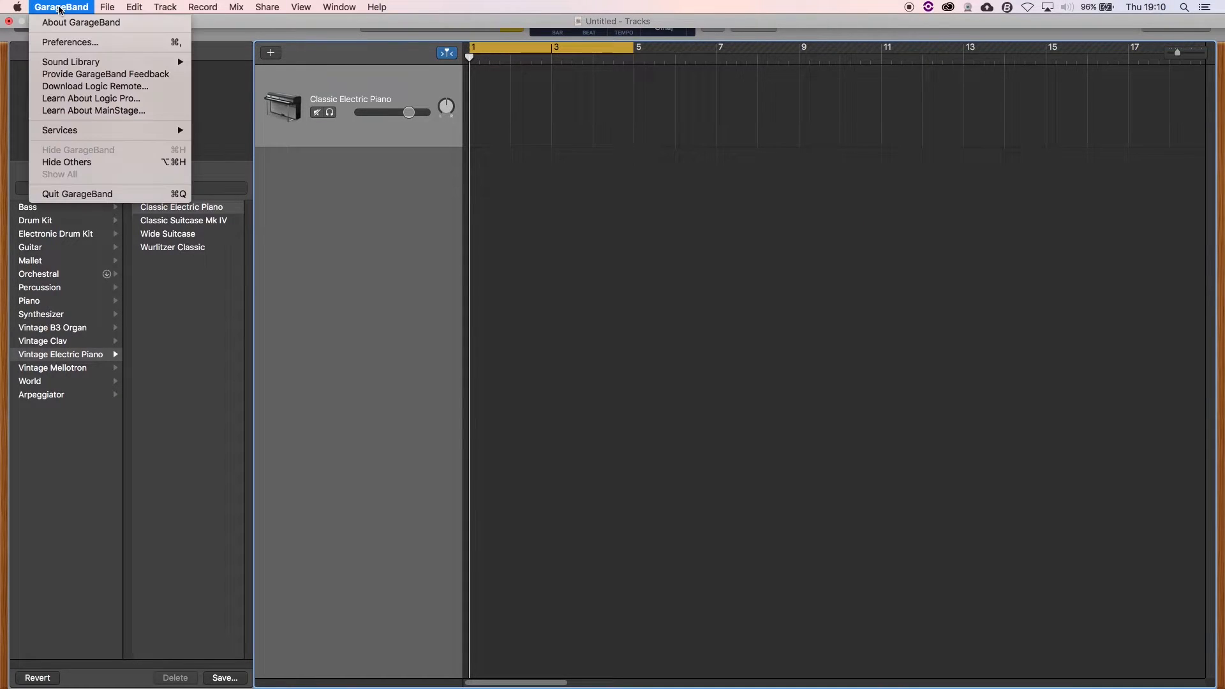
left_click(88, 42)
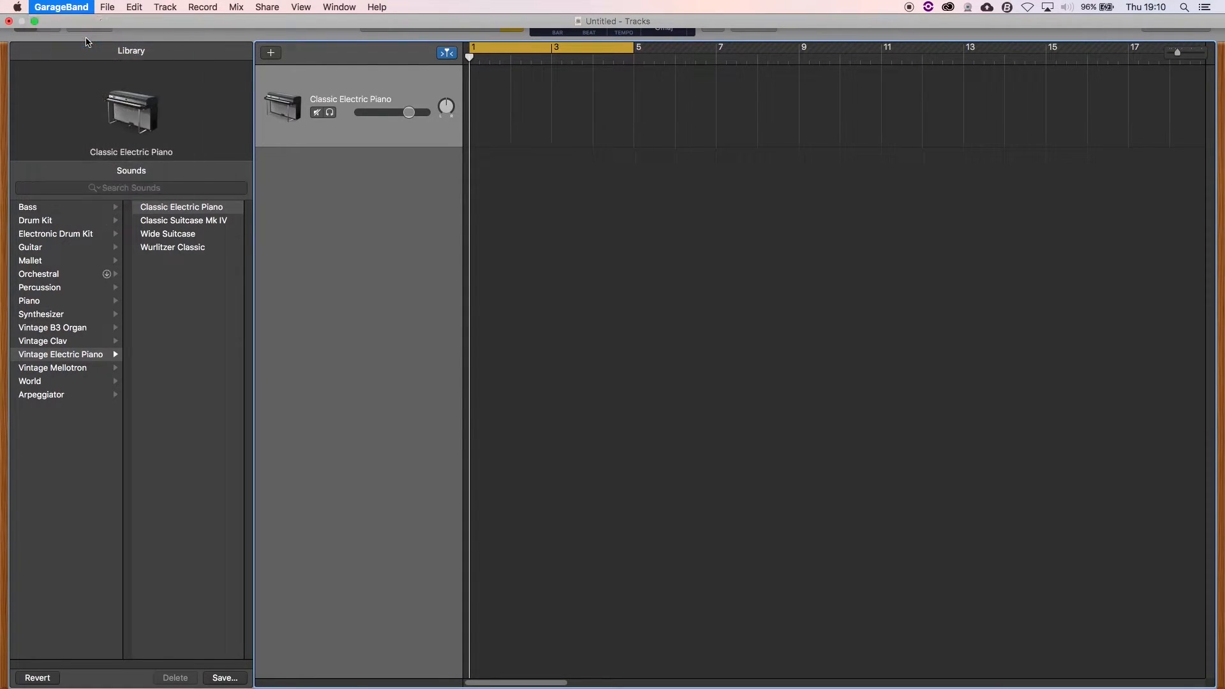
left_click(438, 166)
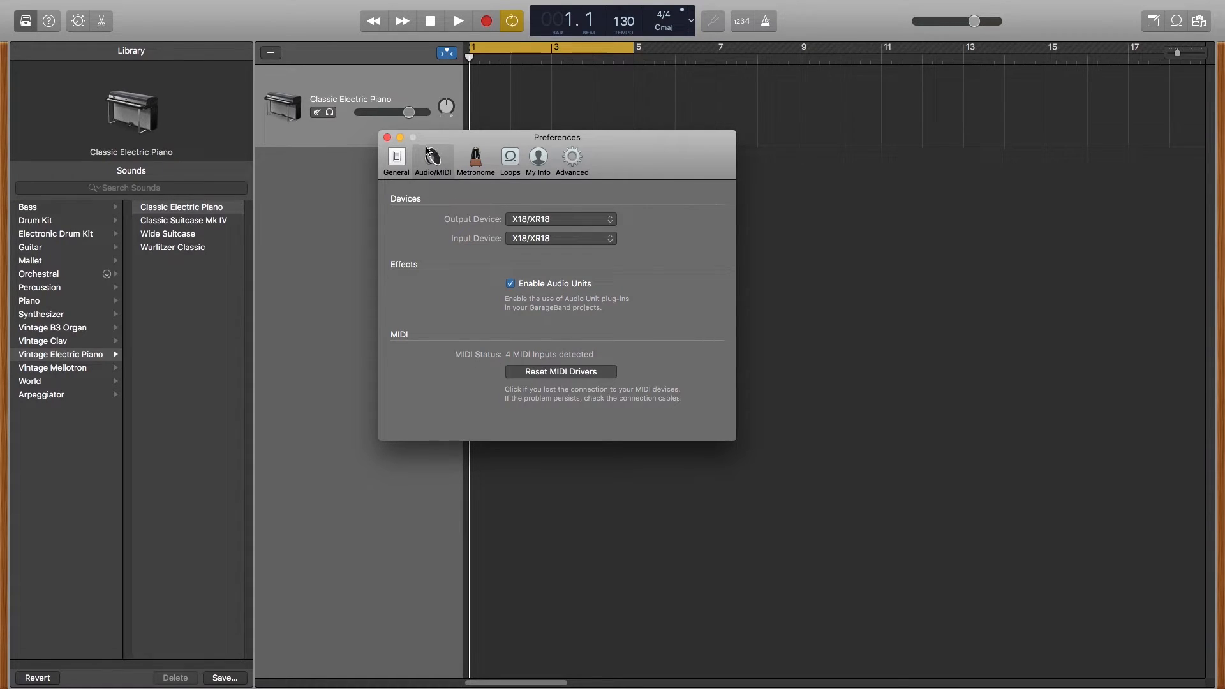
left_click(386, 138)
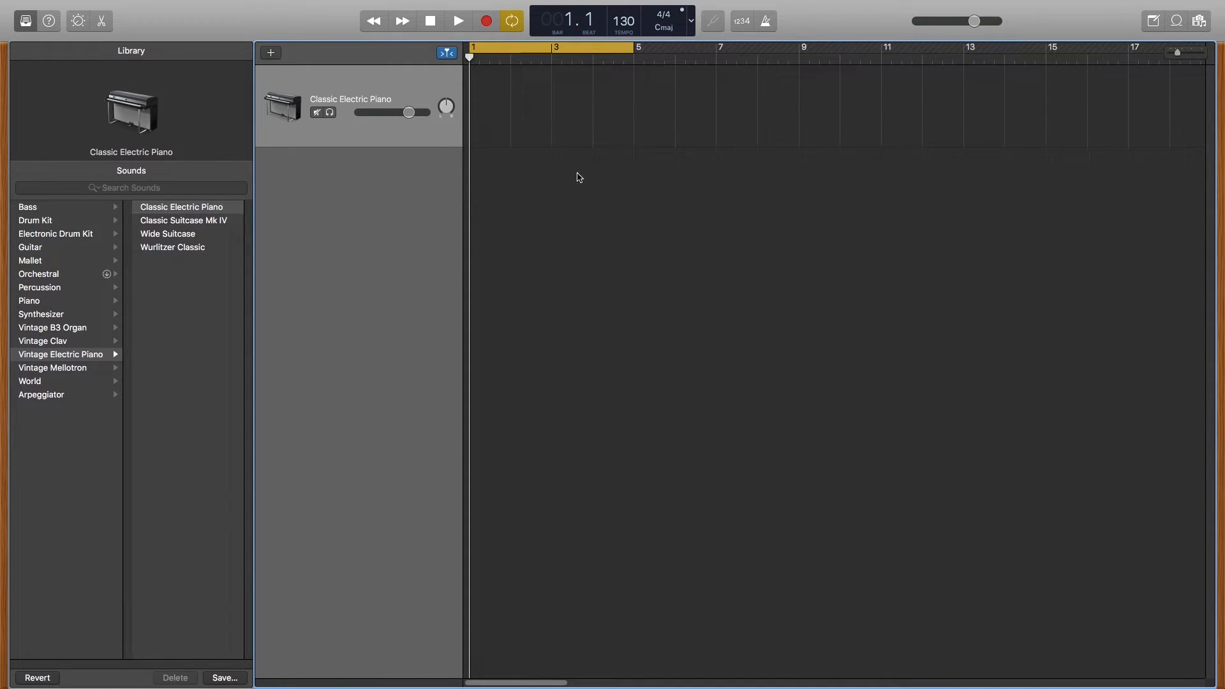
Step: Turn off cycle mode and record a take on the Classic Electric Piano track from bar 1 to bar 5
left_click(511, 22)
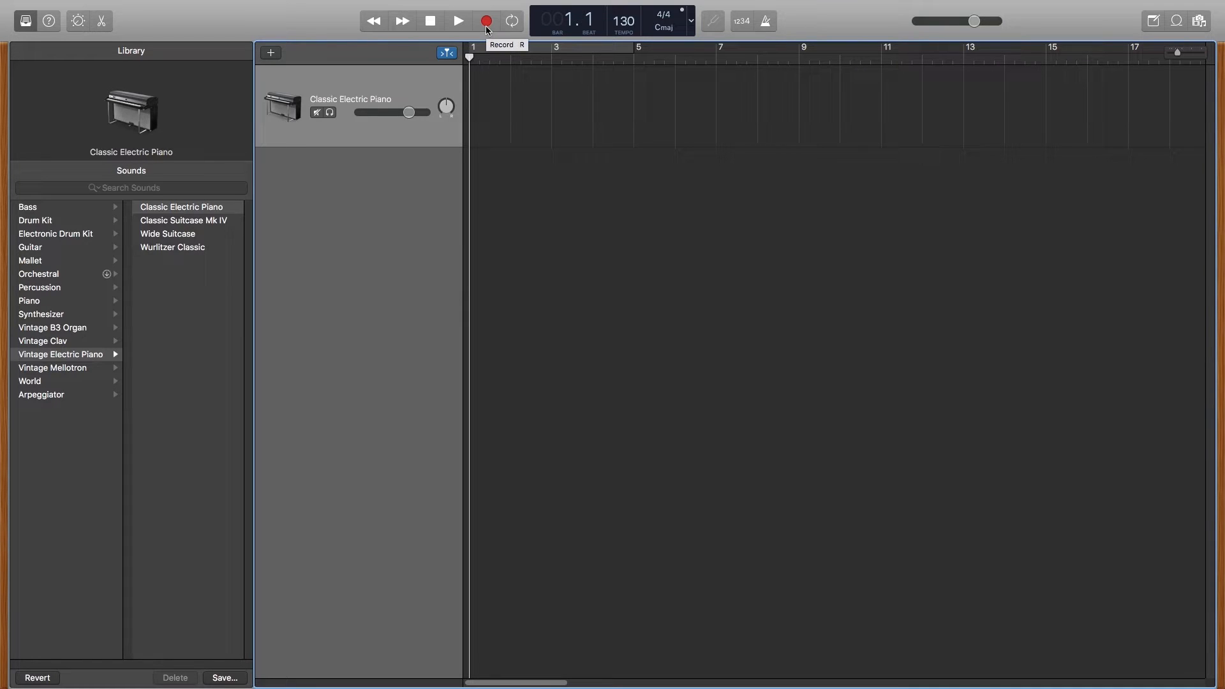
left_click(485, 23)
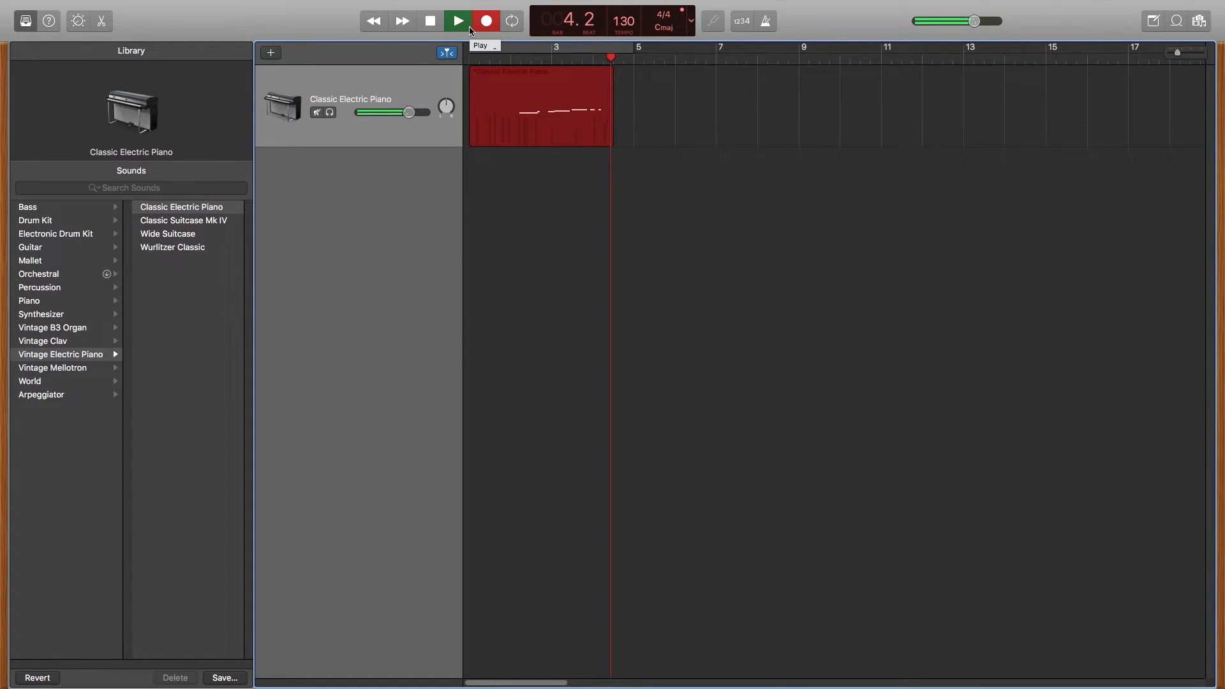
left_click(469, 26)
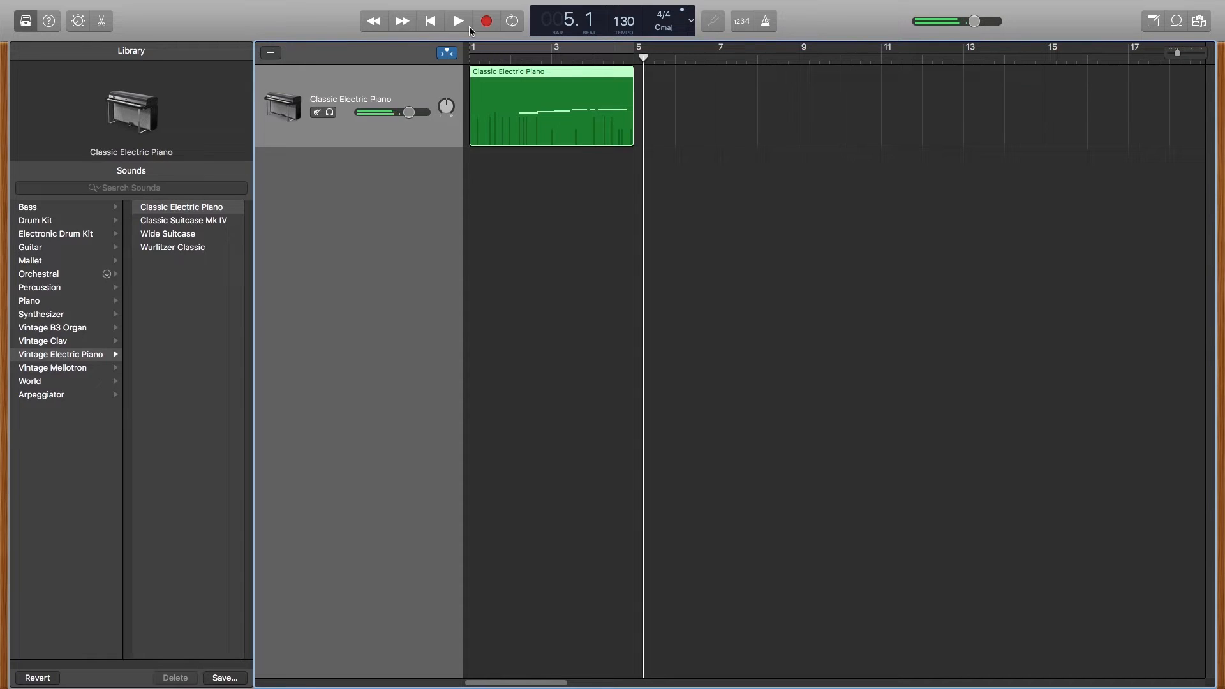
Step: Open the recorded Classic Electric Piano region in the Piano Roll and zoom out until all its notes fit
double_click(527, 96)
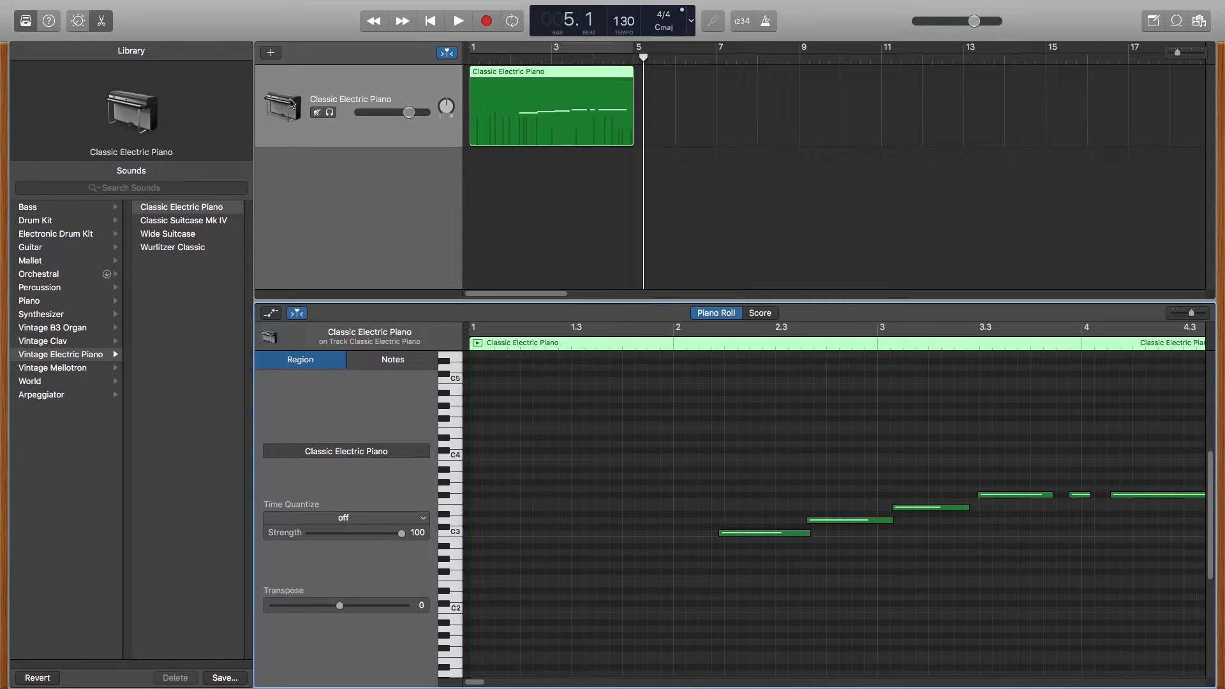
left_click(102, 22)
left_click(103, 23)
left_click_drag(1193, 313, 1190, 317)
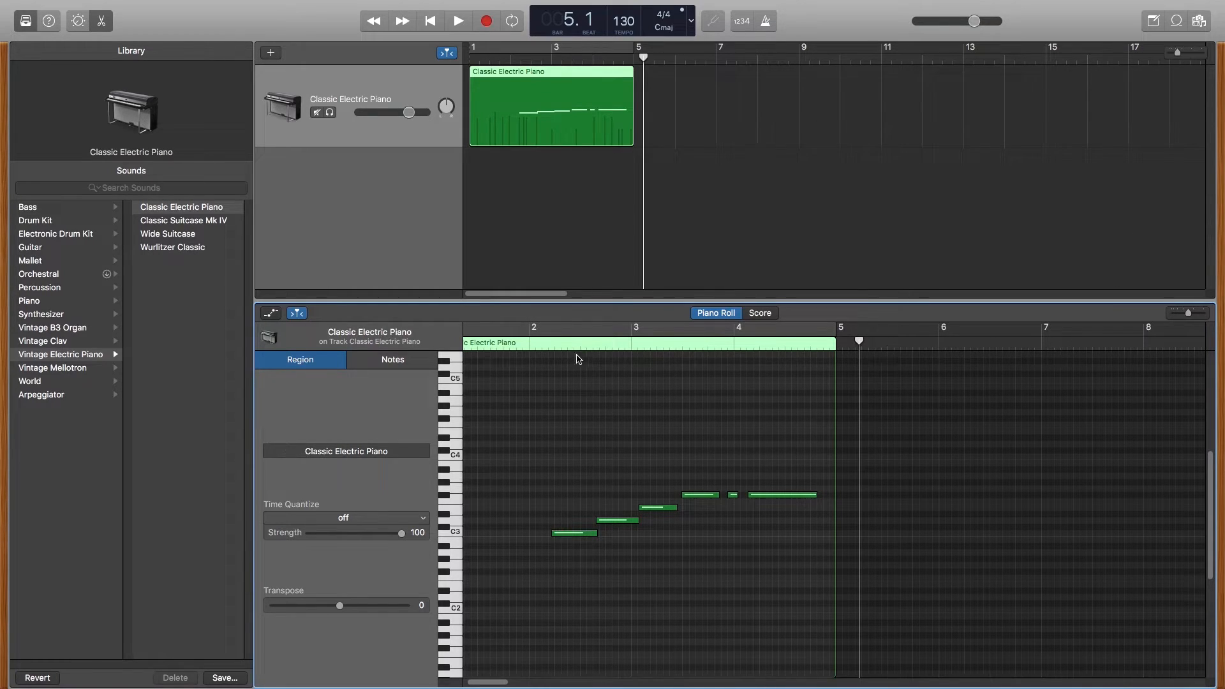
Step: Play the recorded take from early in bar 2 through its last note, and stop playback
left_click(553, 348)
key("space")
left_click(553, 350)
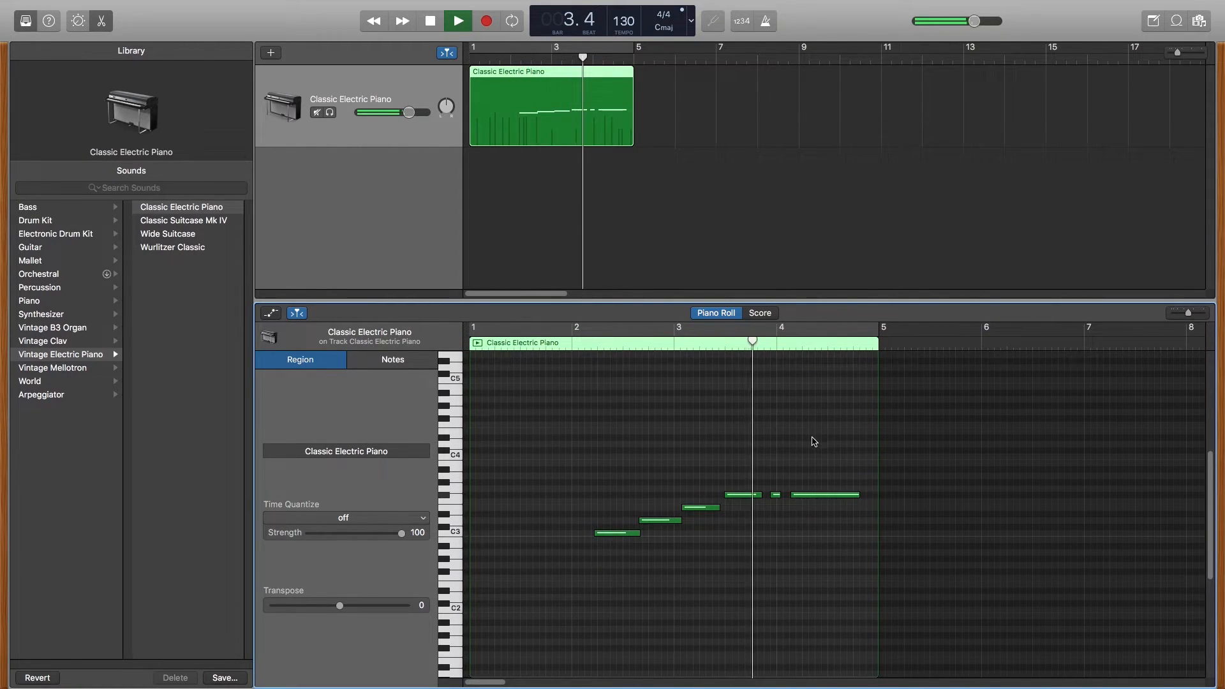
key("space")
Step: Select the three F♯3 notes at the end of the phrase and lower them together to F3
left_click_drag(830, 471, 749, 500)
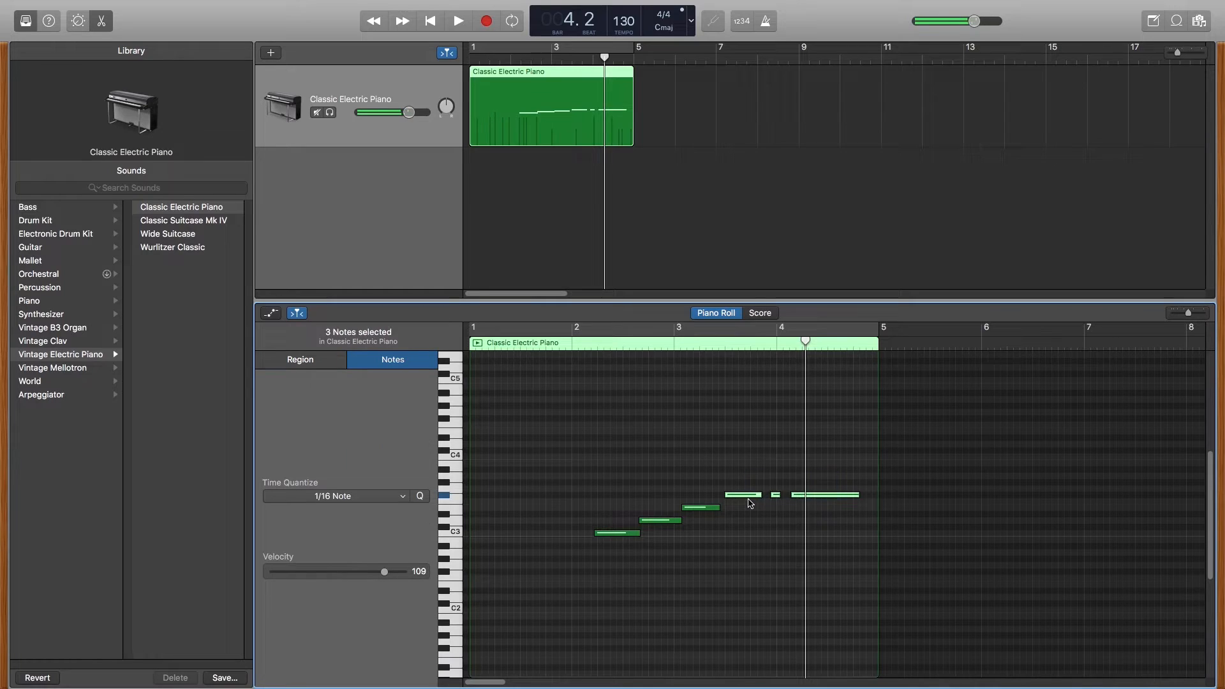
left_click(749, 498)
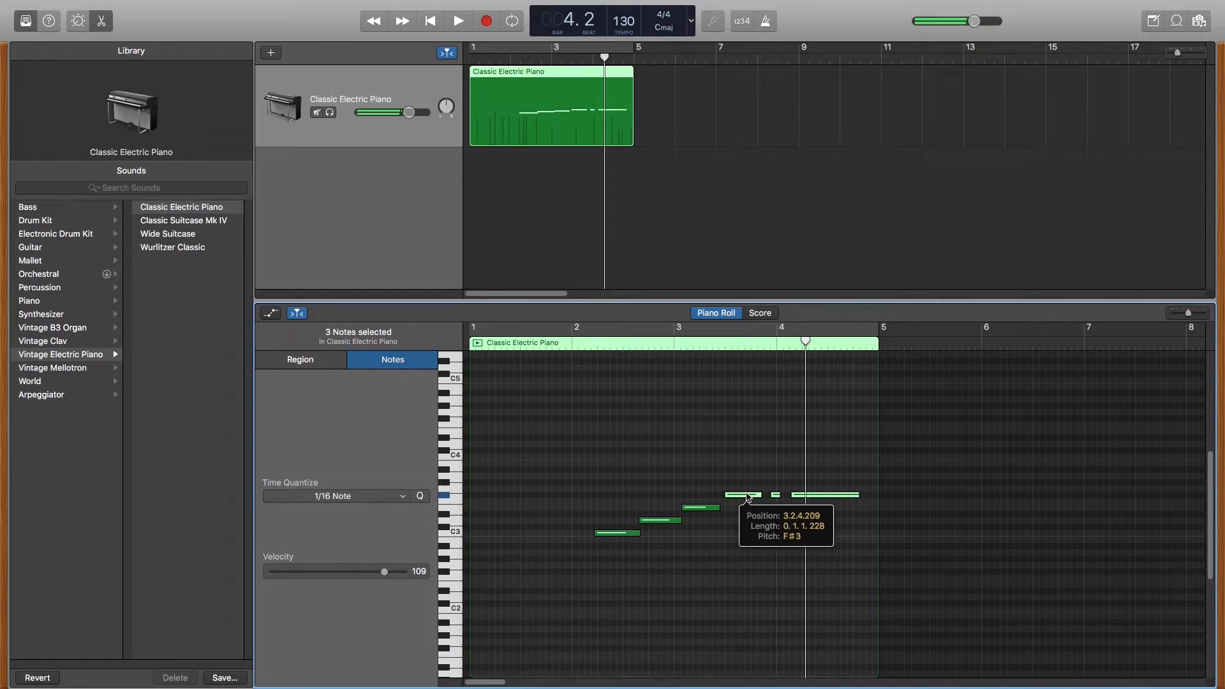
left_click_drag(748, 497, 748, 506)
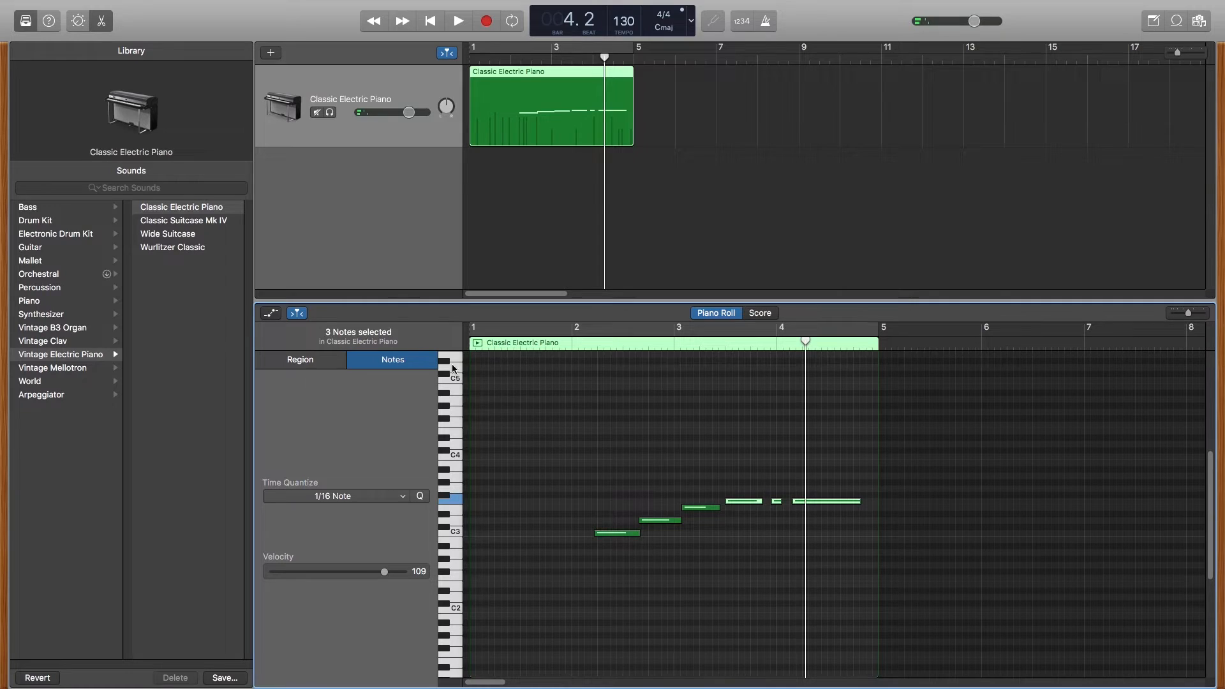
left_click(699, 457)
left_click_drag(829, 484, 732, 508)
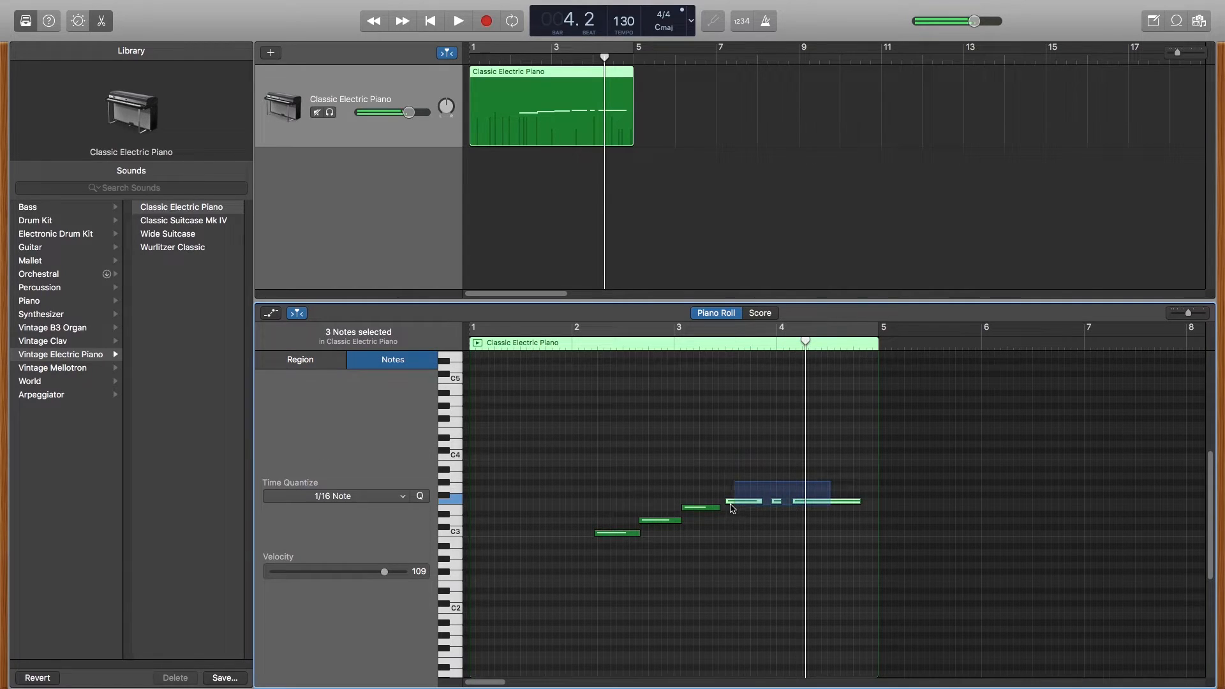
Step: Listen to the corrected F3 notes by playing the region from bar 2, and clear the note selection
left_click(571, 344)
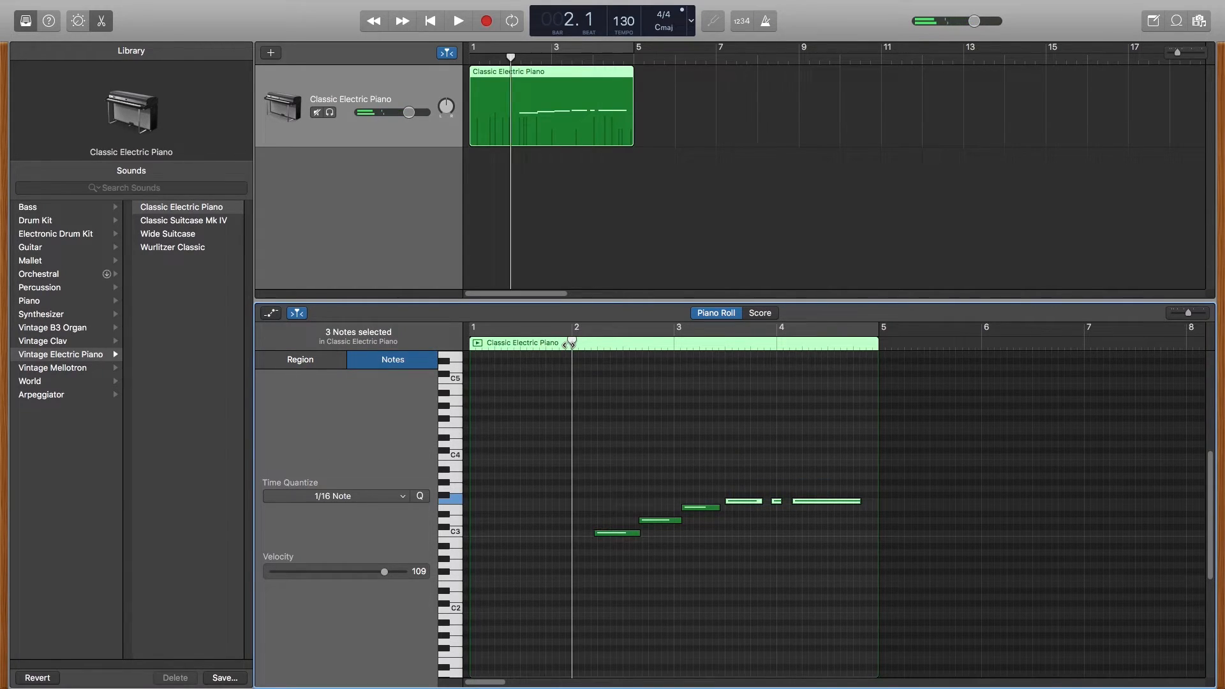
key("space")
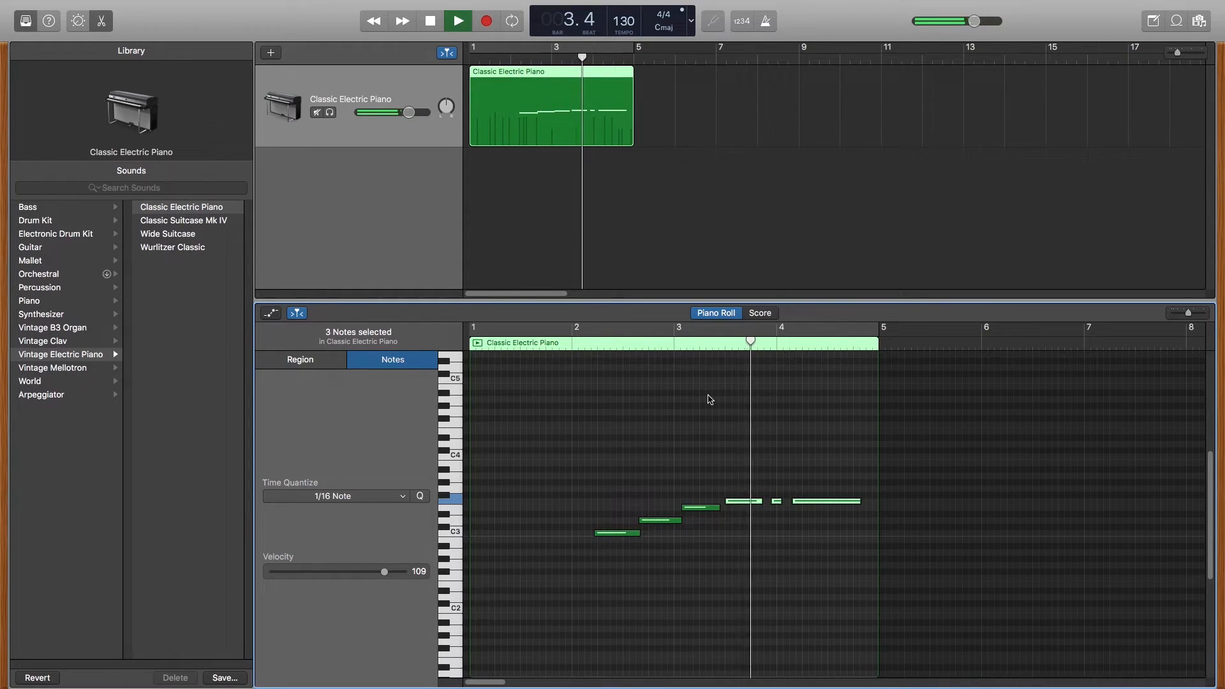
key("space")
left_click(680, 440)
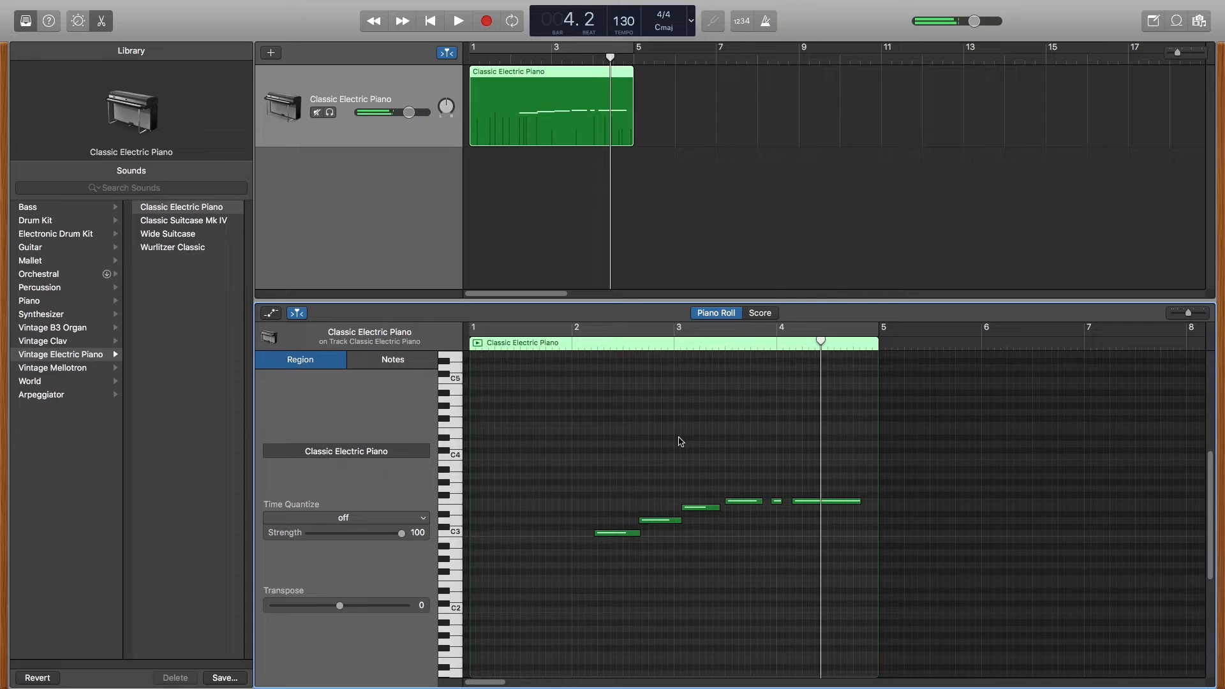
Step: Lengthen the opening C3 note to about two thirds of the way through bar 4, and play the result from bar 2
left_click(619, 533)
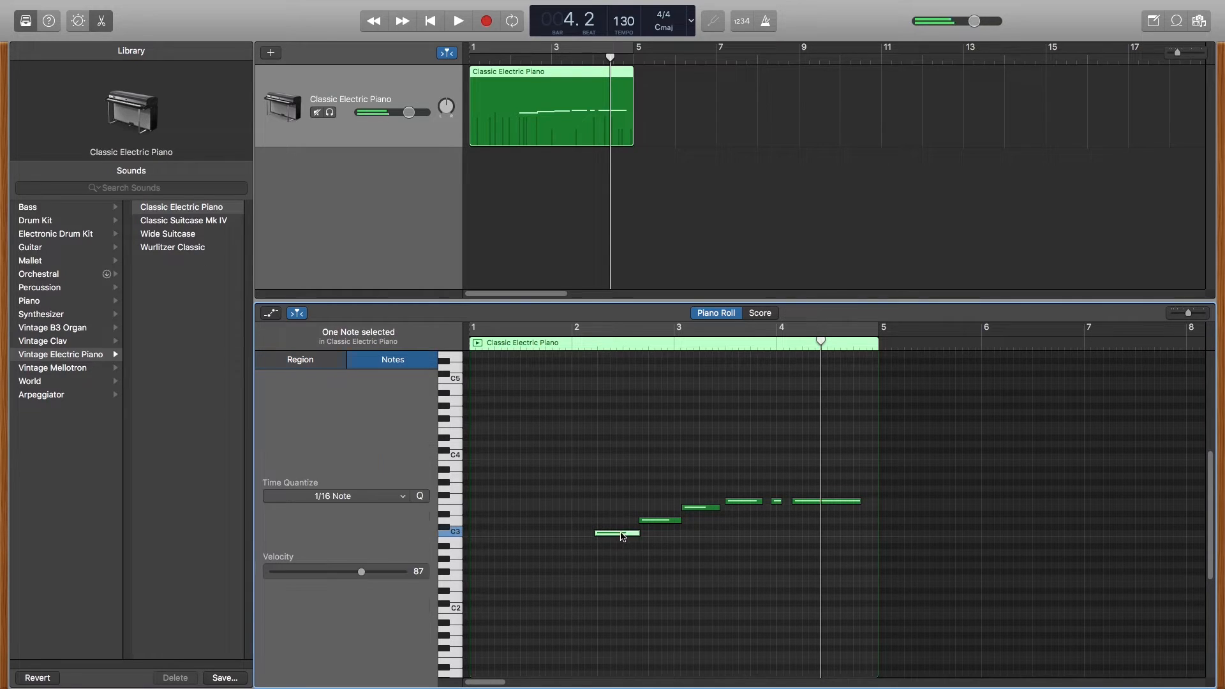
left_click_drag(639, 533, 847, 533)
left_click(573, 346)
key("space")
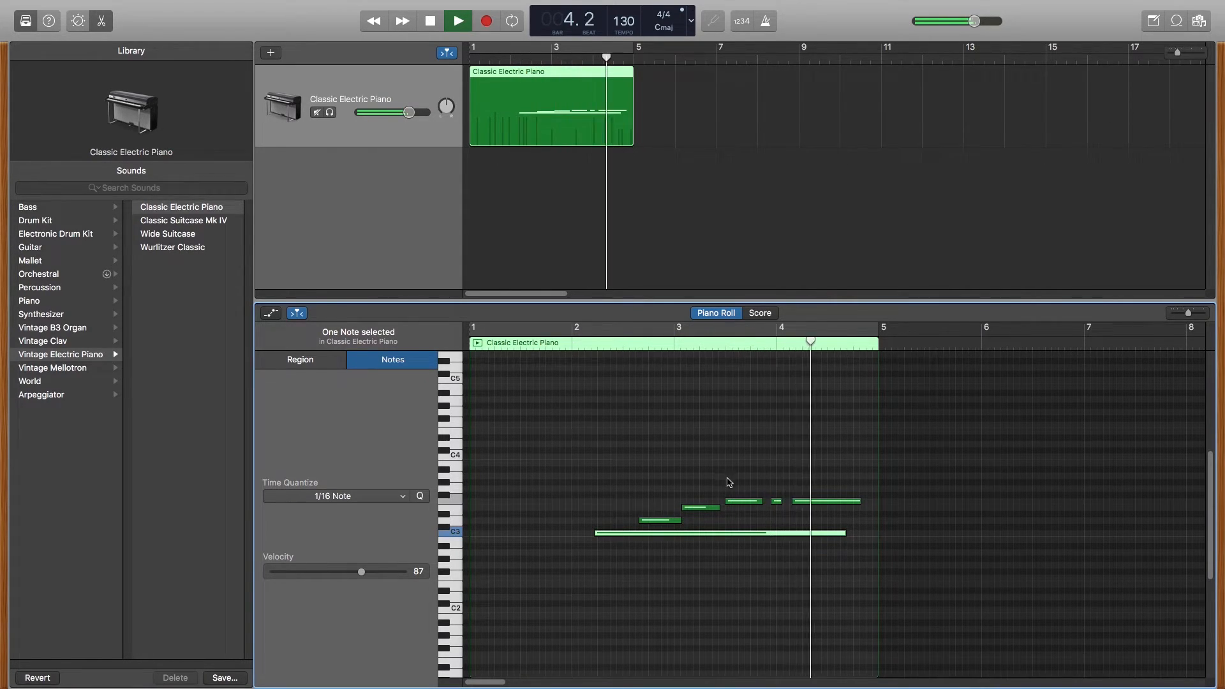
key("space")
Step: Shorten the last F3 note so it ends just before the middle of bar 4
left_click(834, 502)
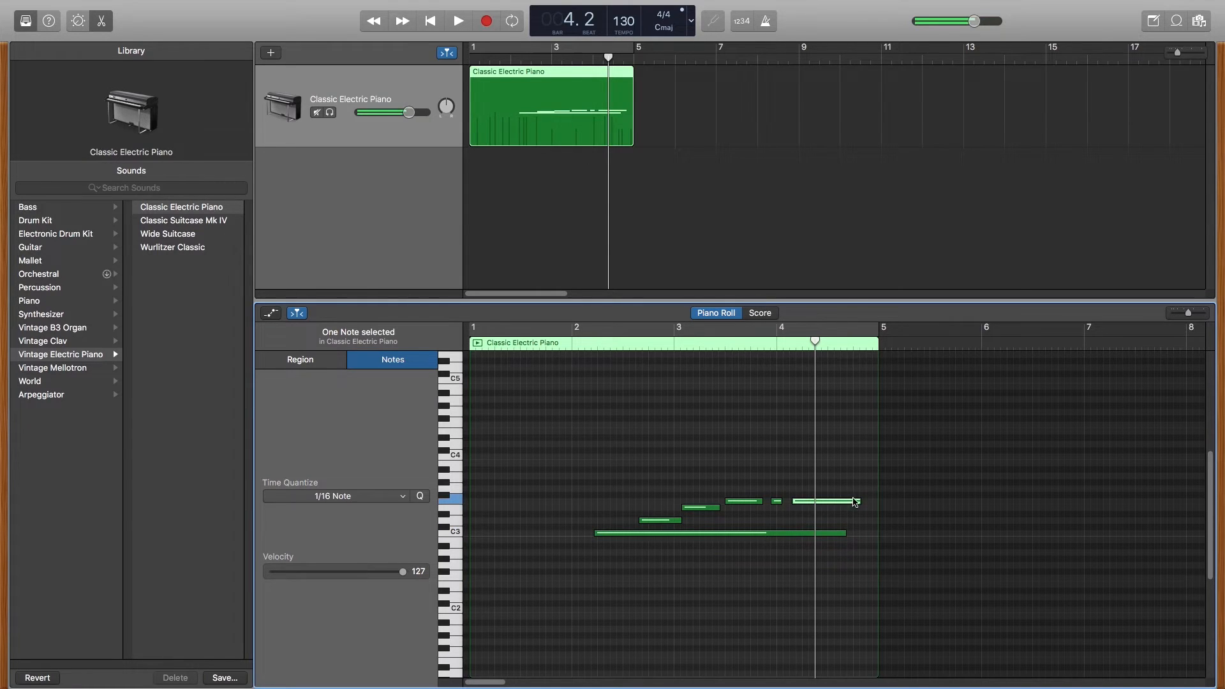
left_click_drag(860, 501, 820, 501)
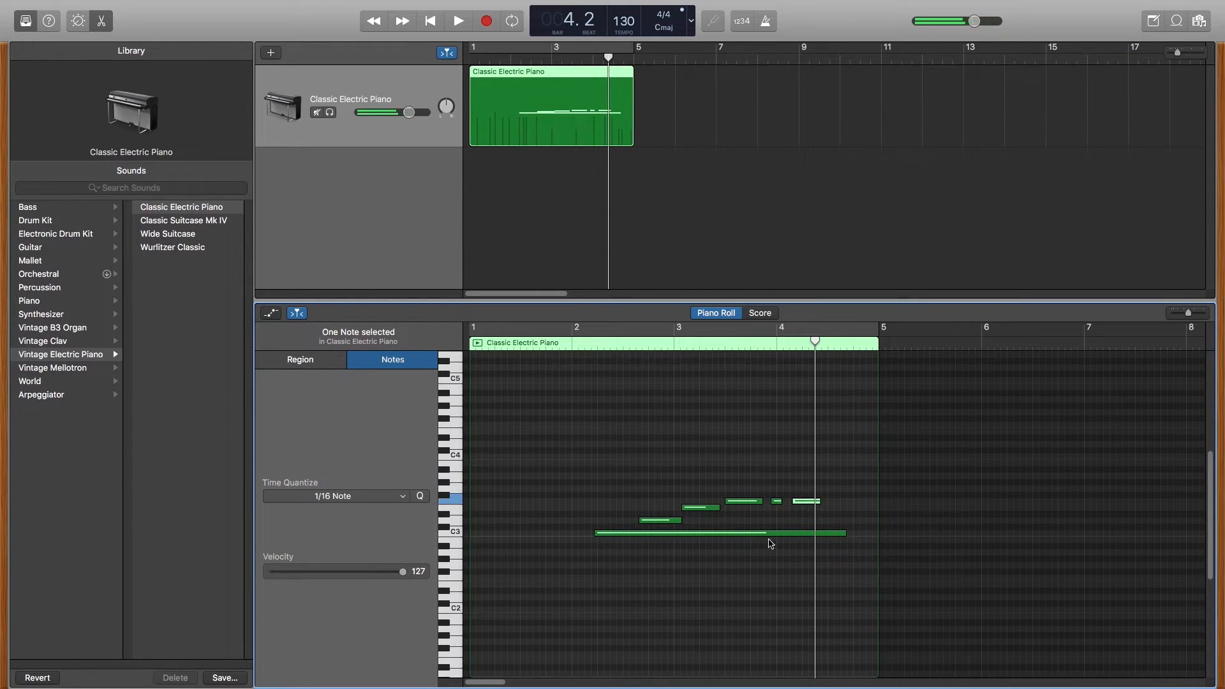
left_click(688, 564)
Step: Nudge the C3 and D3 notes slightly later in time and the E3 note slightly earlier
mouse_move(677, 538)
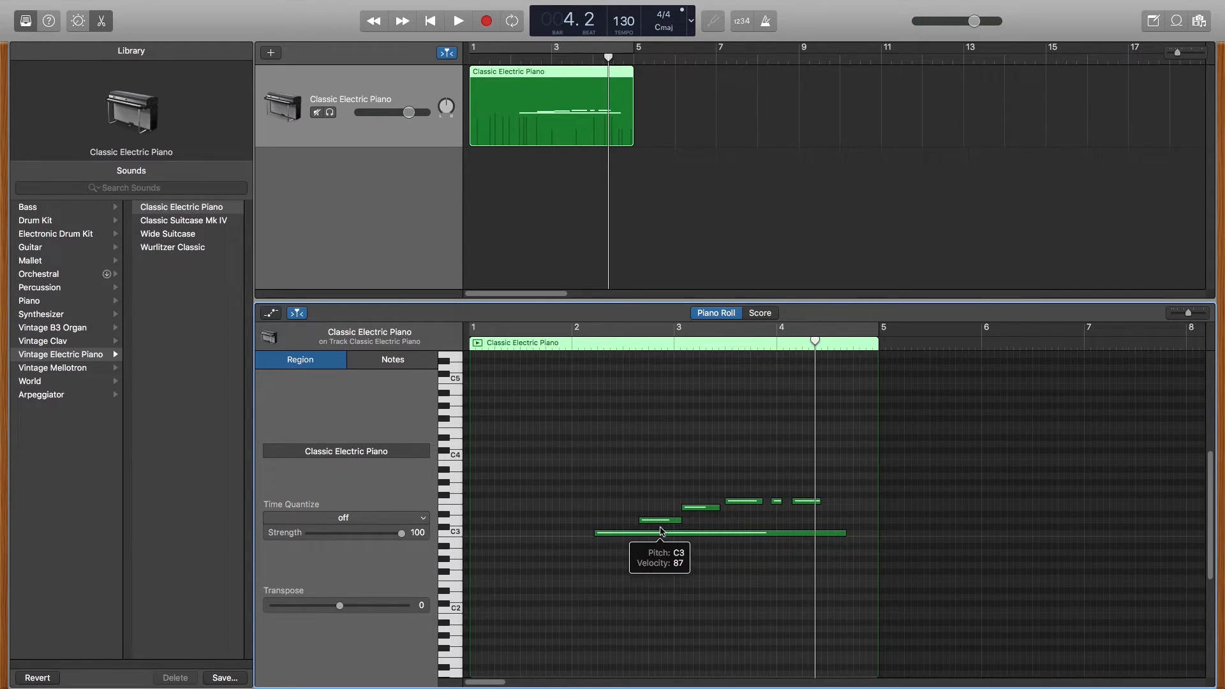
left_click_drag(636, 538, 695, 508)
left_click(695, 508)
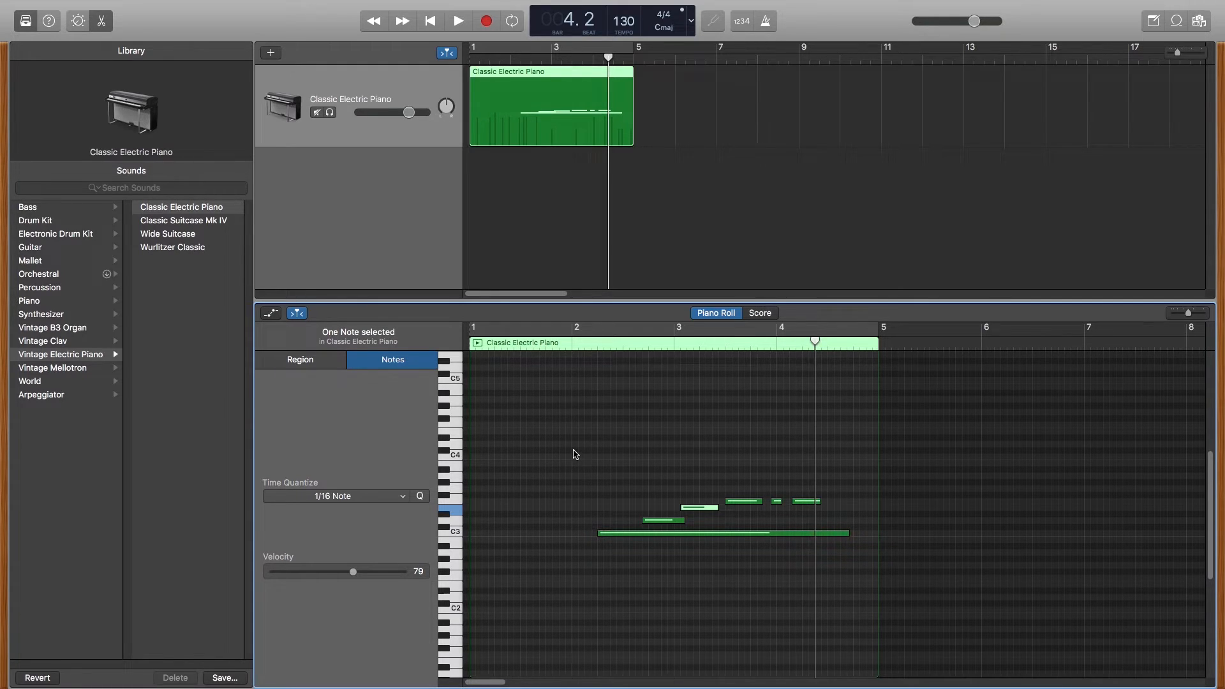
Step: Move all six notes up together so the long lowest note lands on D4, and play them back with cycle mode on
left_click_drag(611, 447, 843, 583)
left_click_drag(755, 533, 748, 443)
left_click(616, 331)
left_click(589, 346)
key("space")
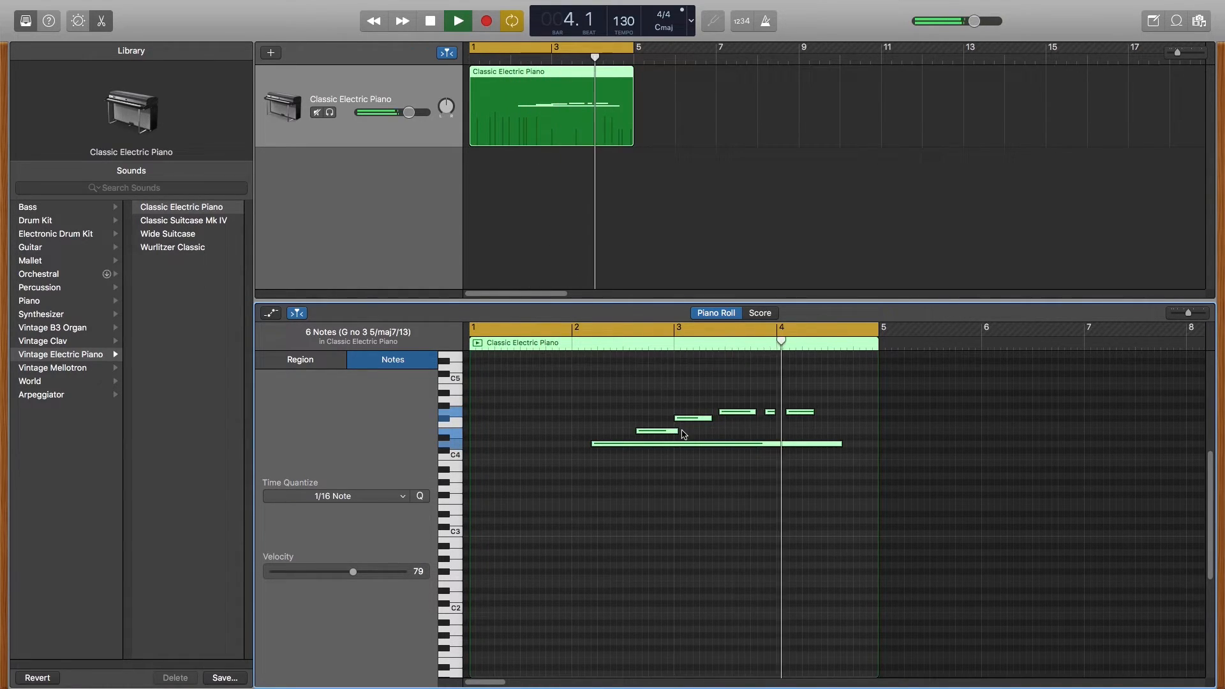
key("space")
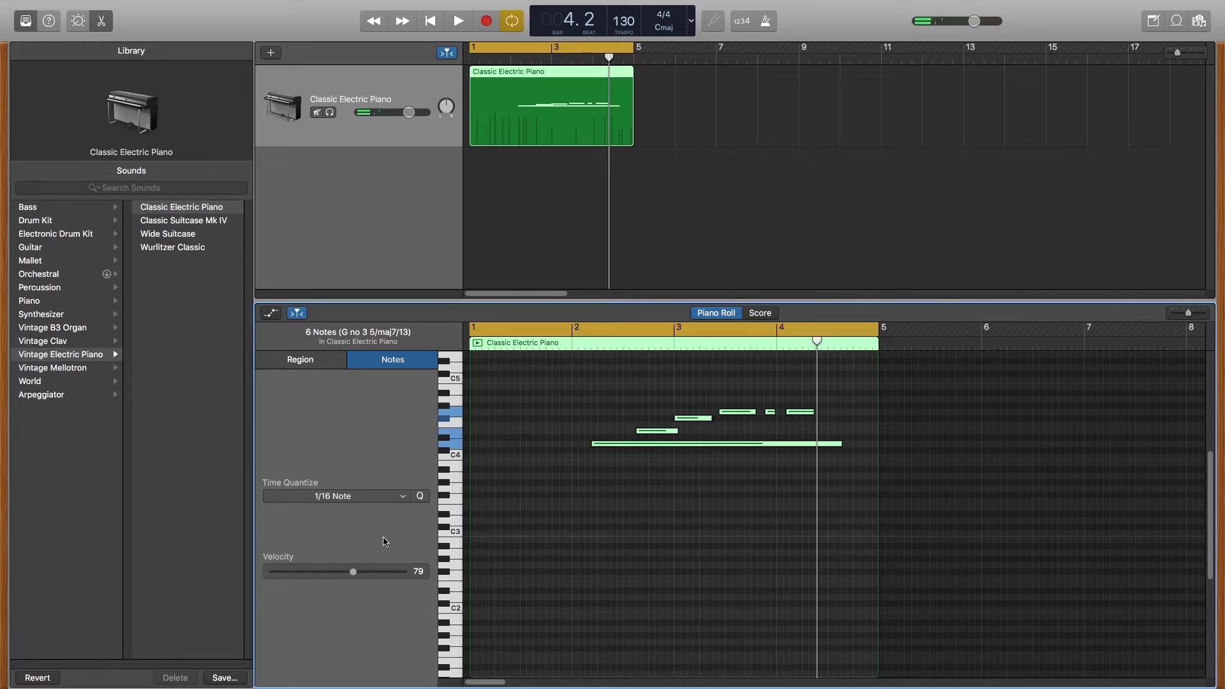
Step: Review the Time Quantize options without changing them, and lower the six notes' velocity to 9, playing back the softer result
left_click(368, 497)
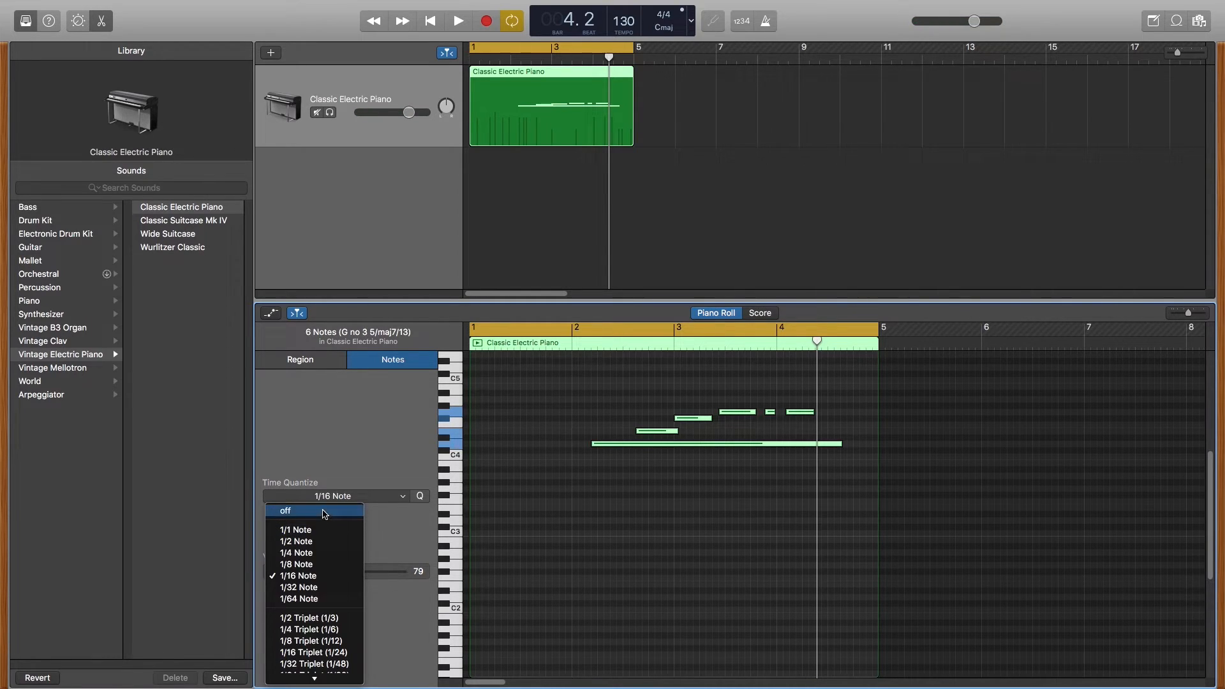
left_click(368, 453)
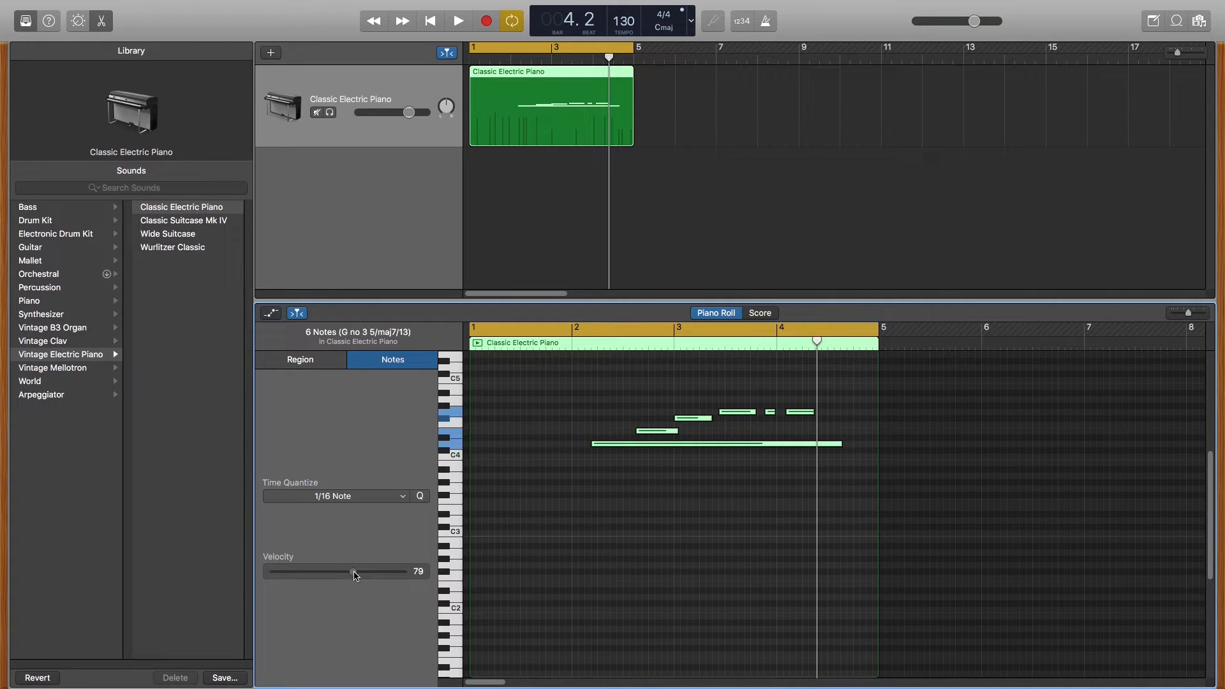
left_click_drag(354, 575, 354, 576)
left_click_drag(353, 572, 280, 571)
key("space")
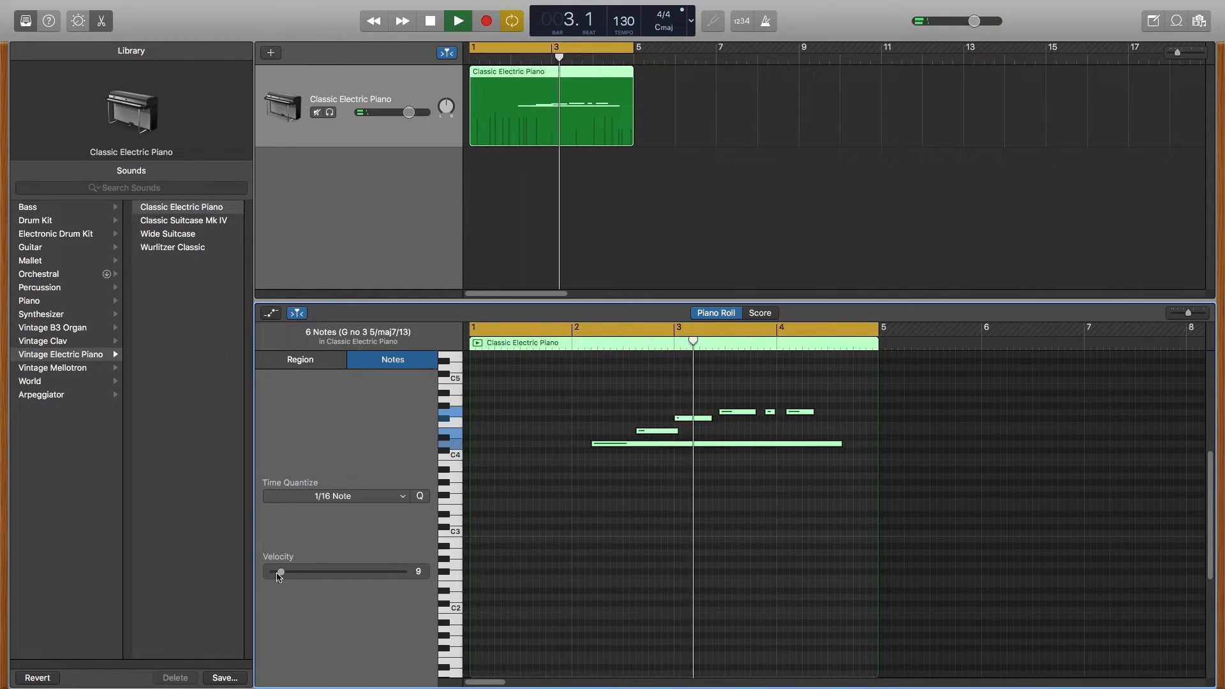
key("space")
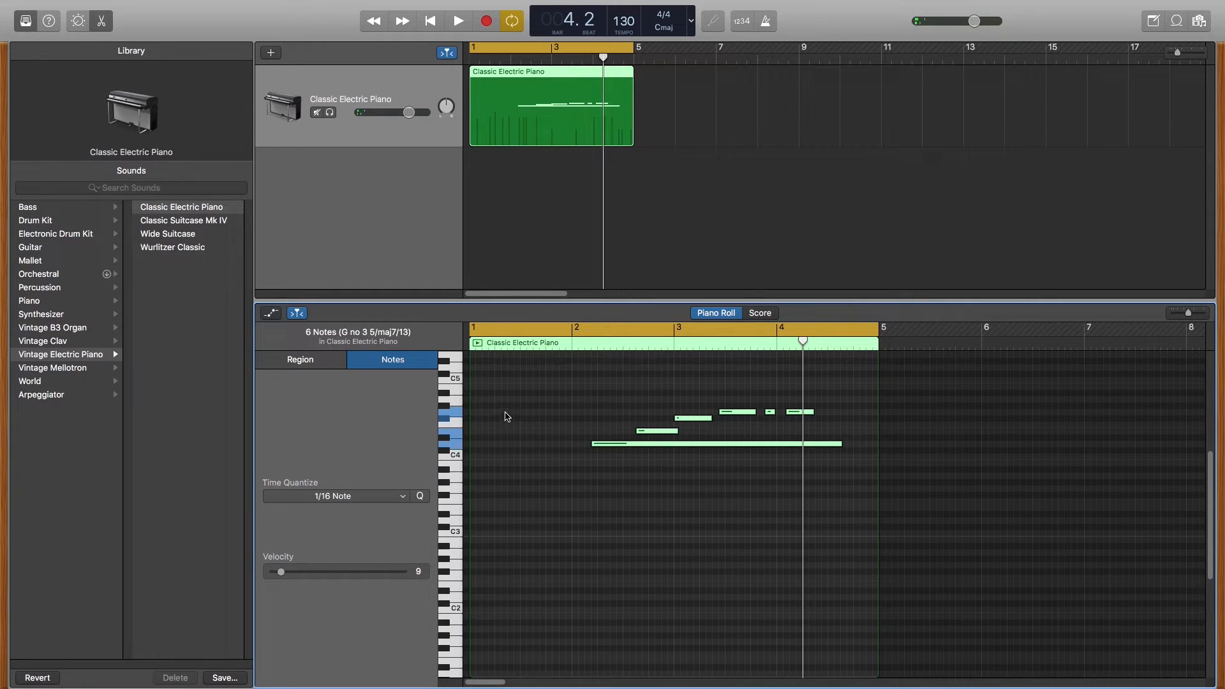
left_click(654, 461)
left_click_drag(598, 416, 687, 480)
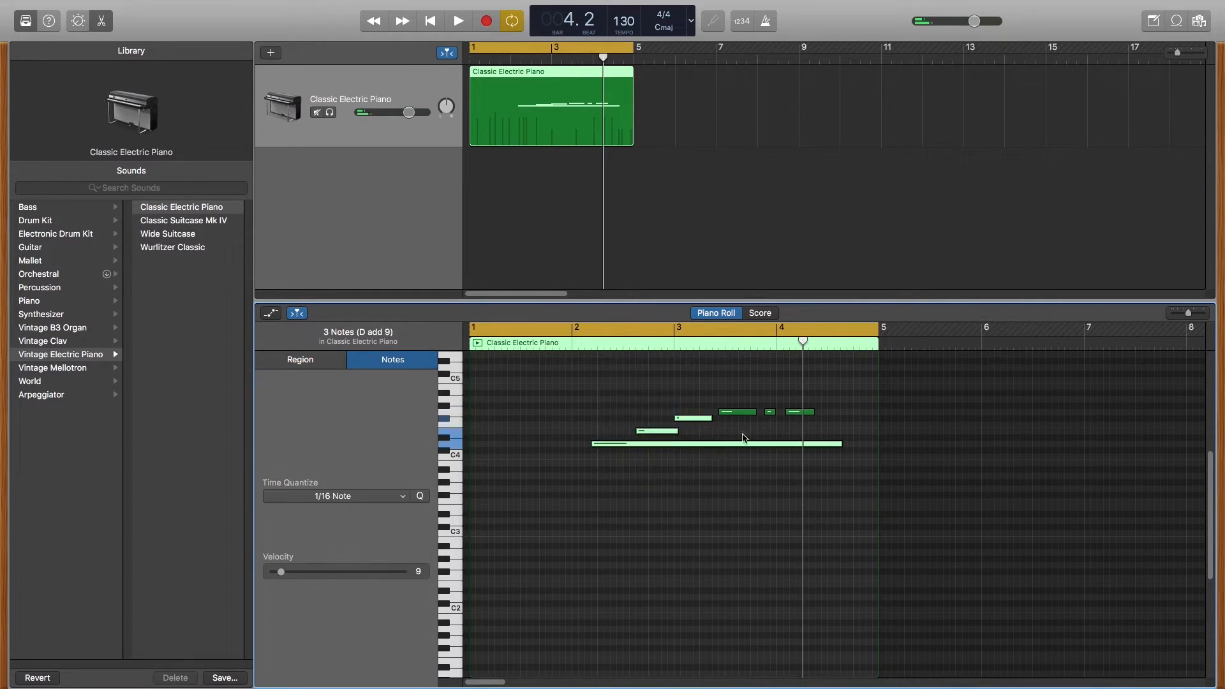
left_click(826, 387)
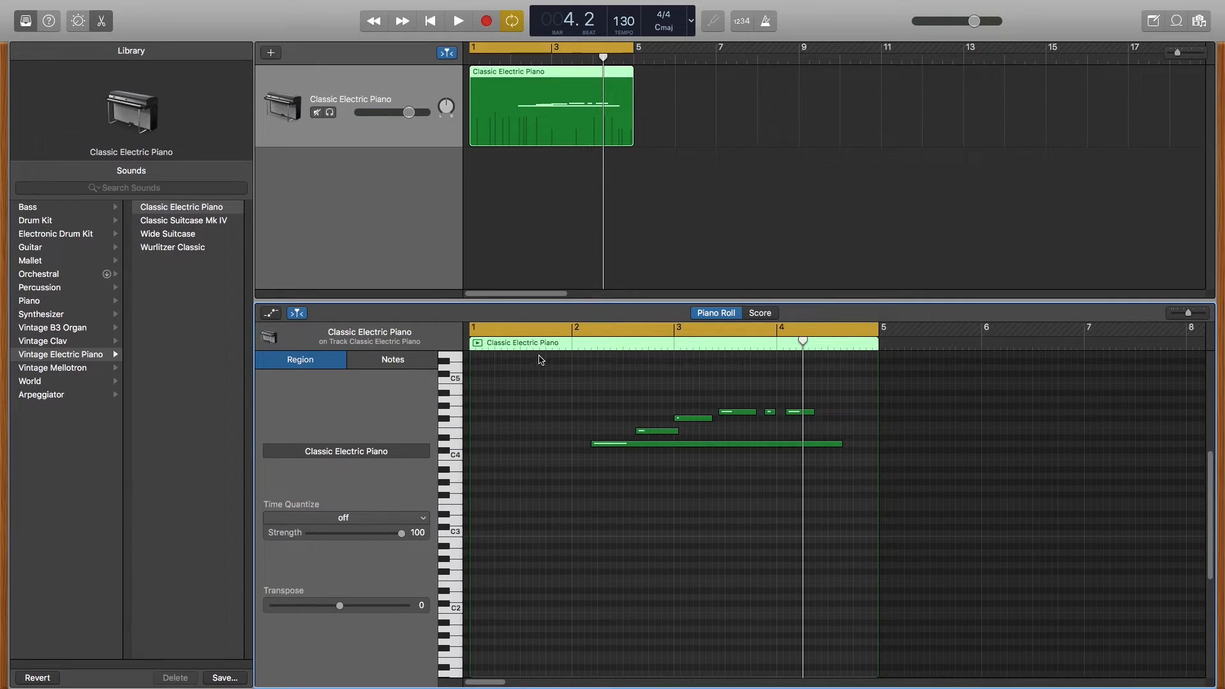
left_click_drag(582, 376, 690, 476)
left_click(645, 454)
Step: Change the track's instrument to Acoustic Guitar, discarding the current instrument changes, and play the region with the new sound
left_click(565, 160)
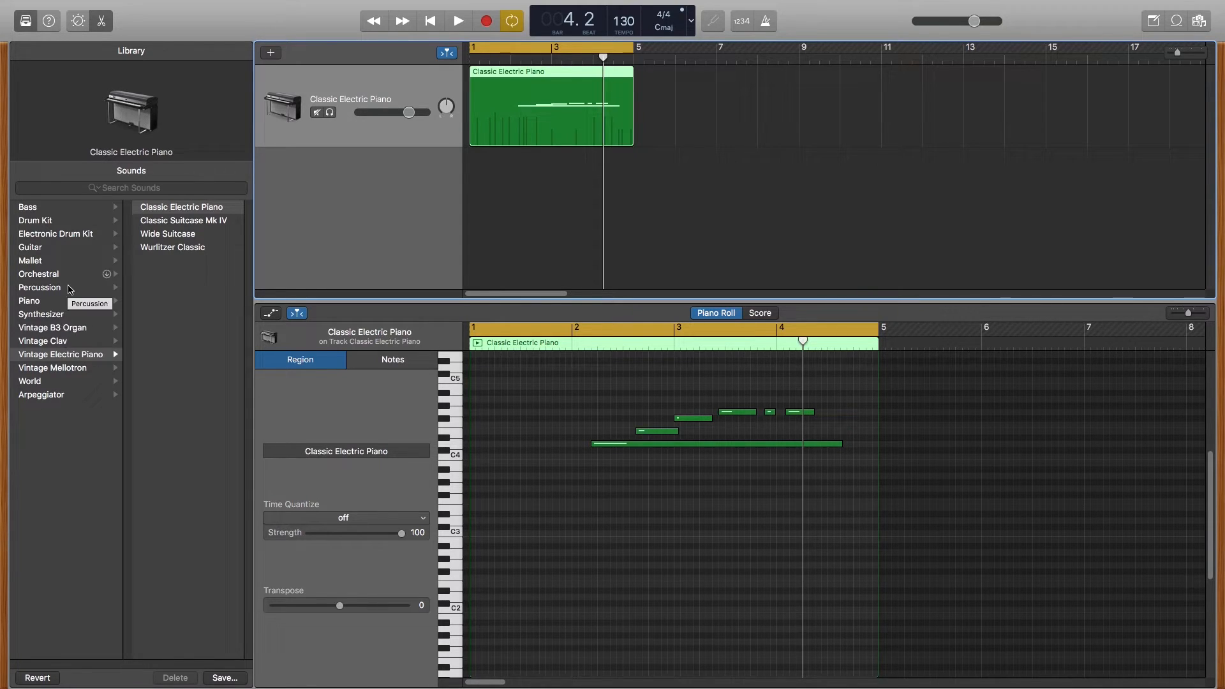
left_click(100, 255)
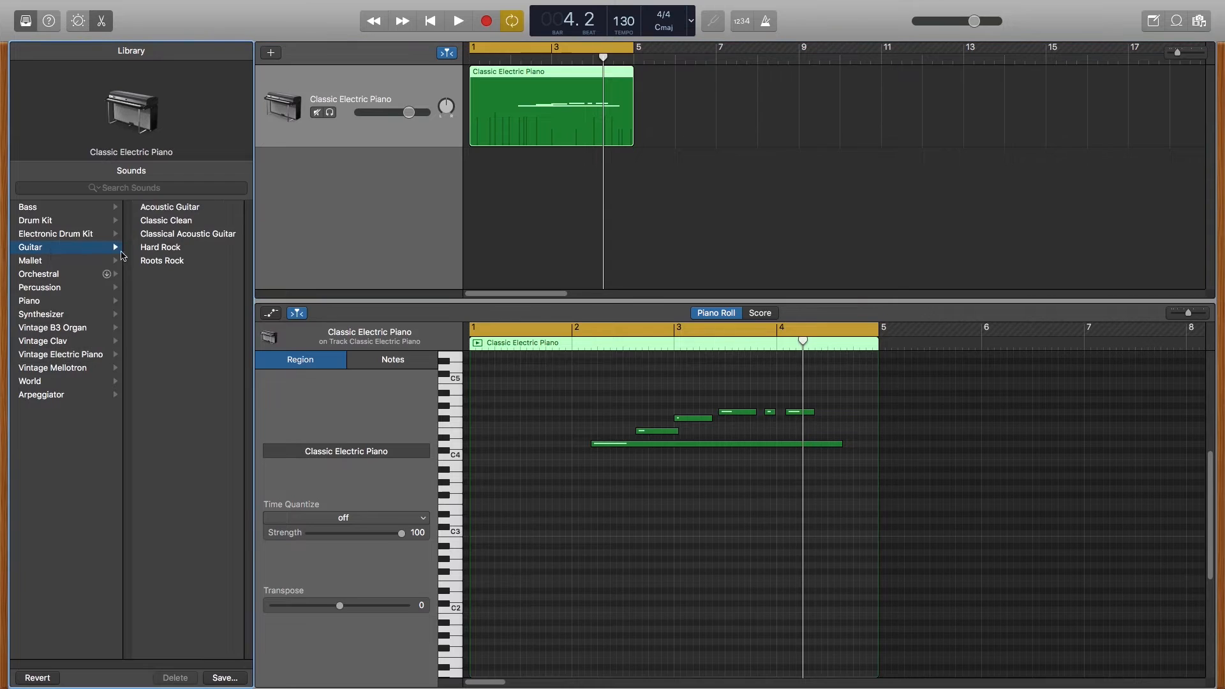
left_click(171, 207)
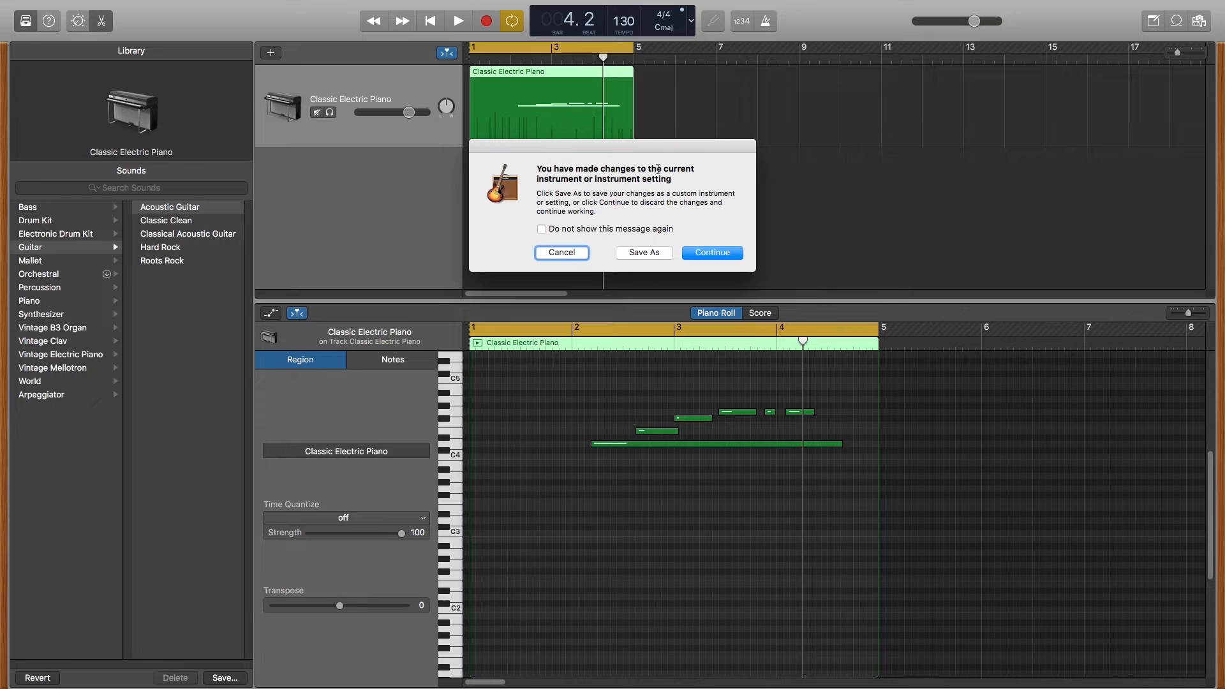
left_click(708, 254)
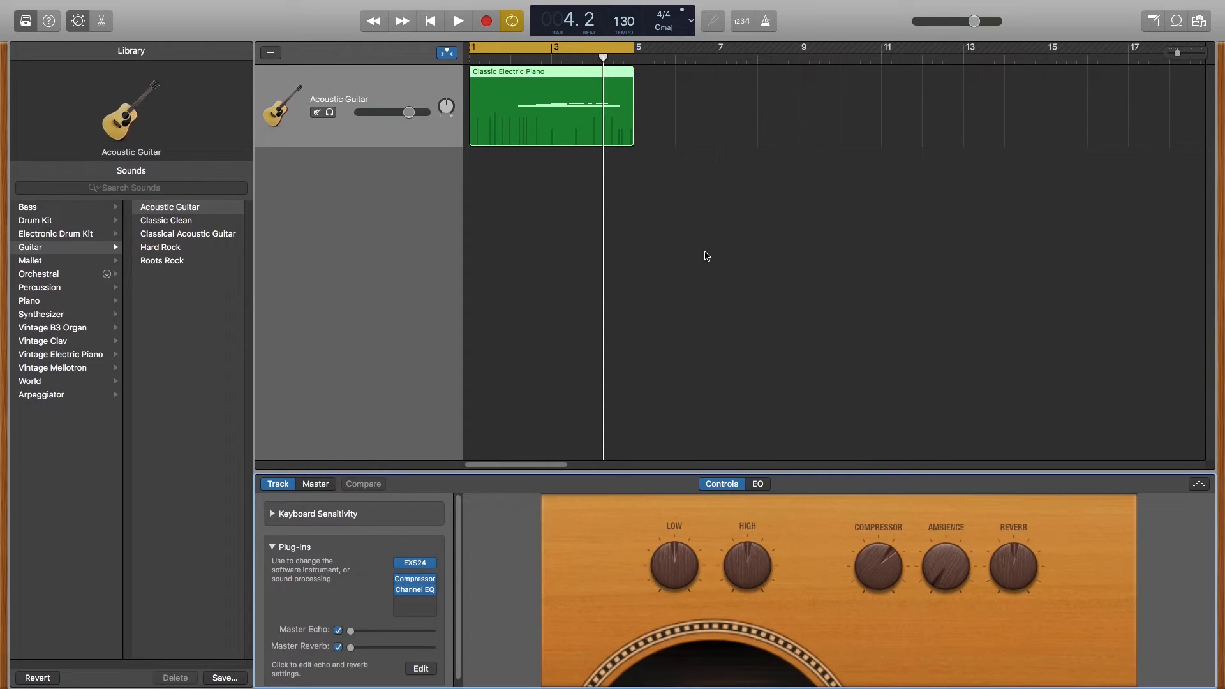
key("space")
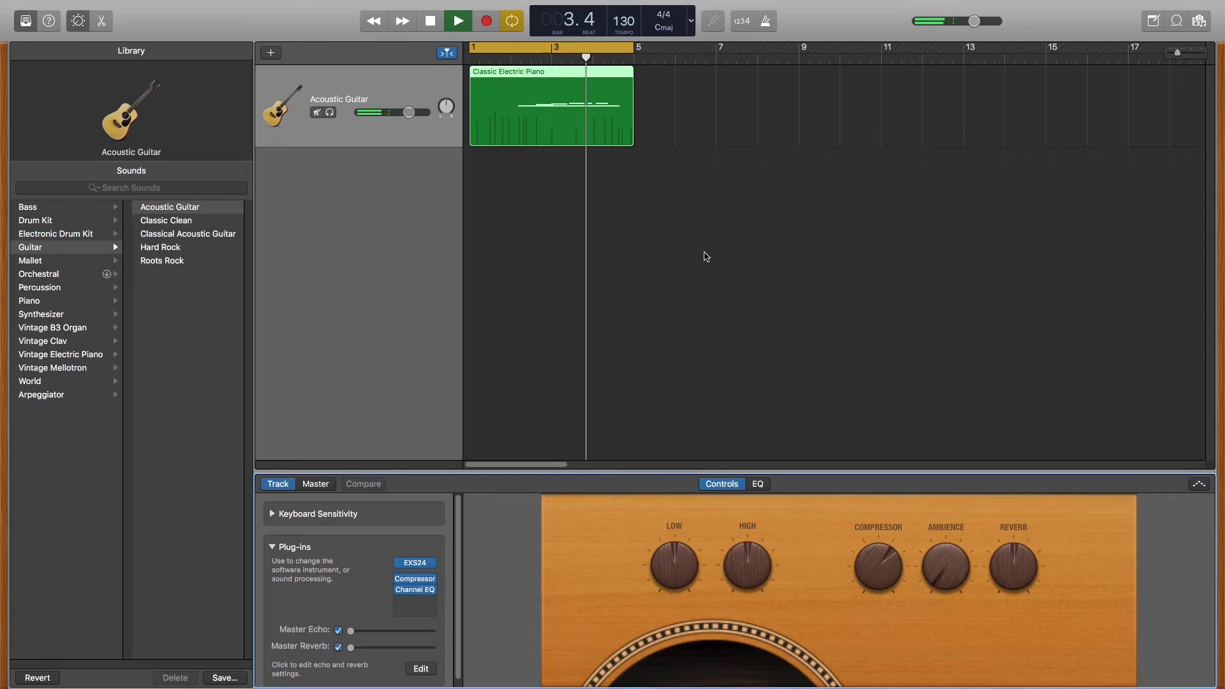
key("space")
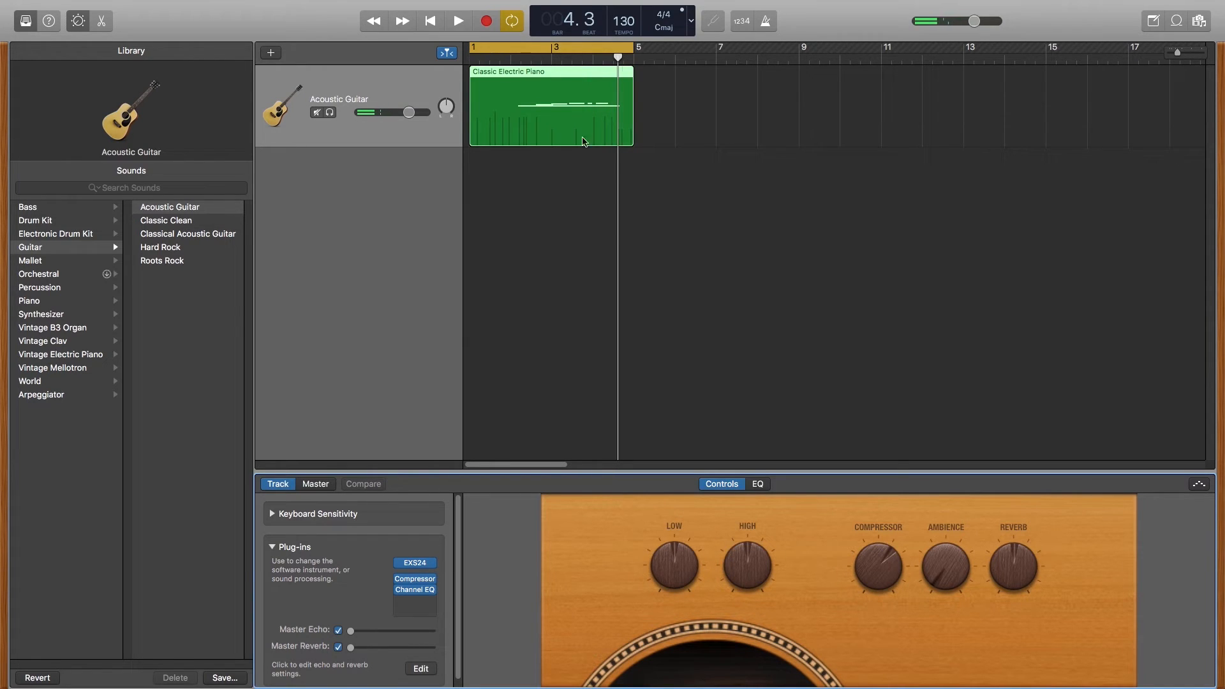
Step: Reopen the region in the Piano Roll, move all six notes down so the lowest lands on G2, and play it back
double_click(554, 127)
left_click_drag(564, 430, 837, 557)
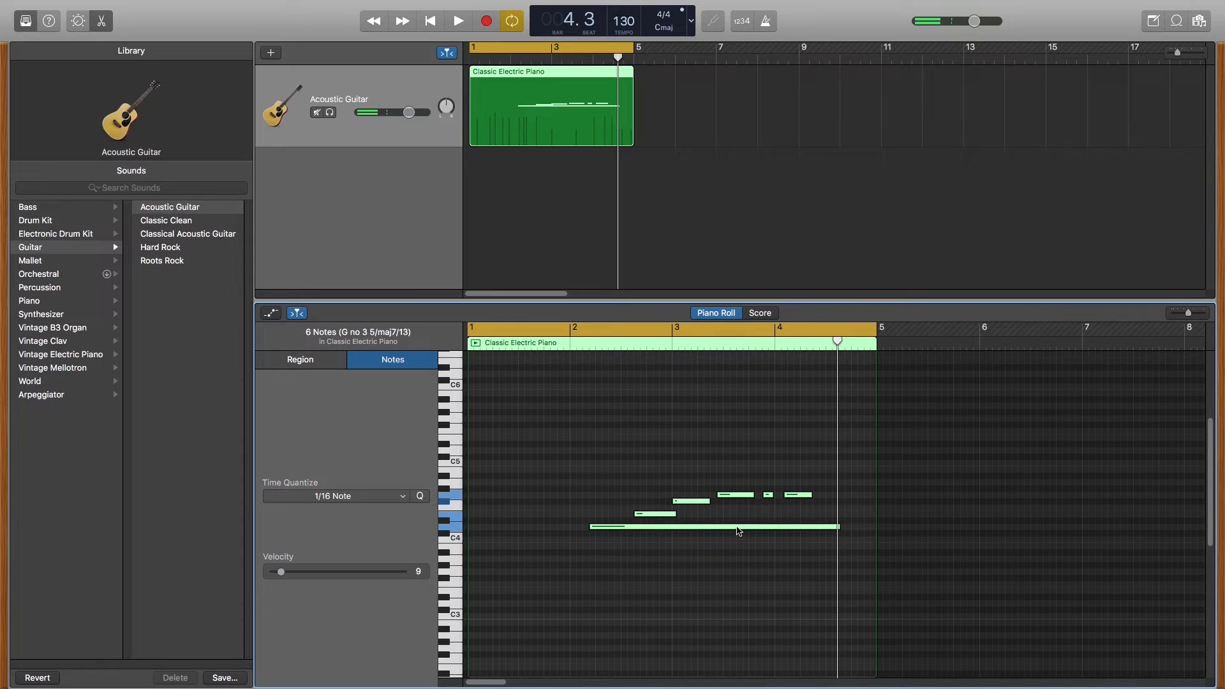
left_click_drag(739, 534, 751, 654)
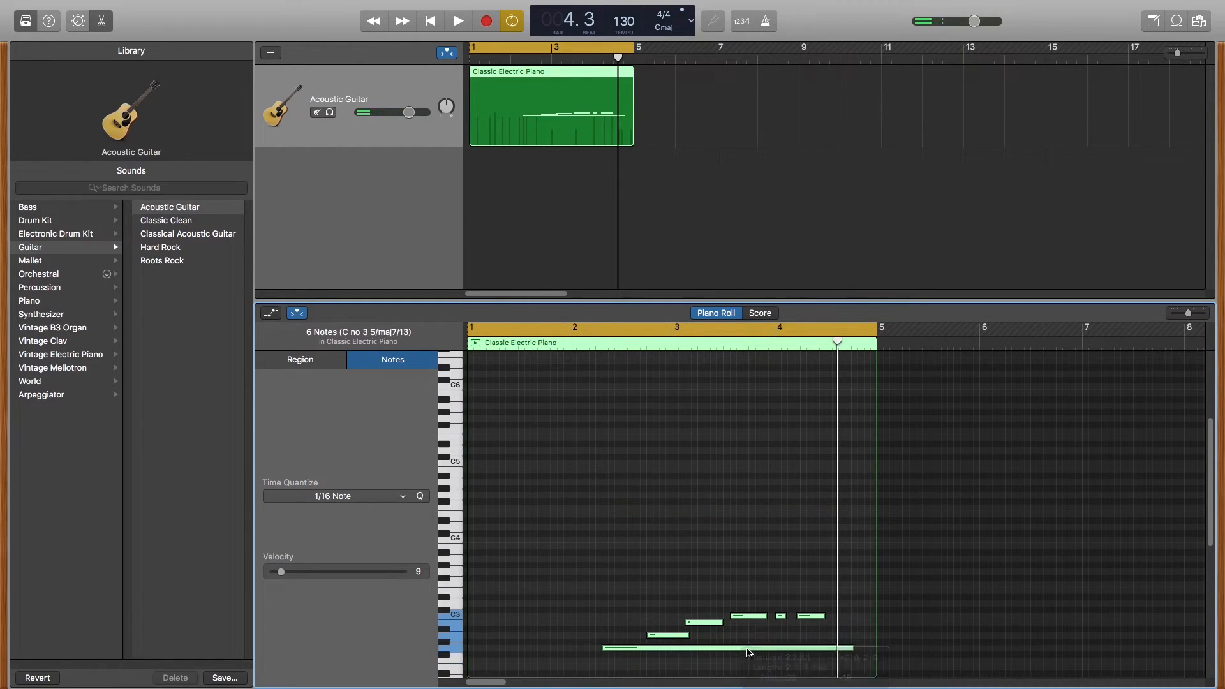
key("space")
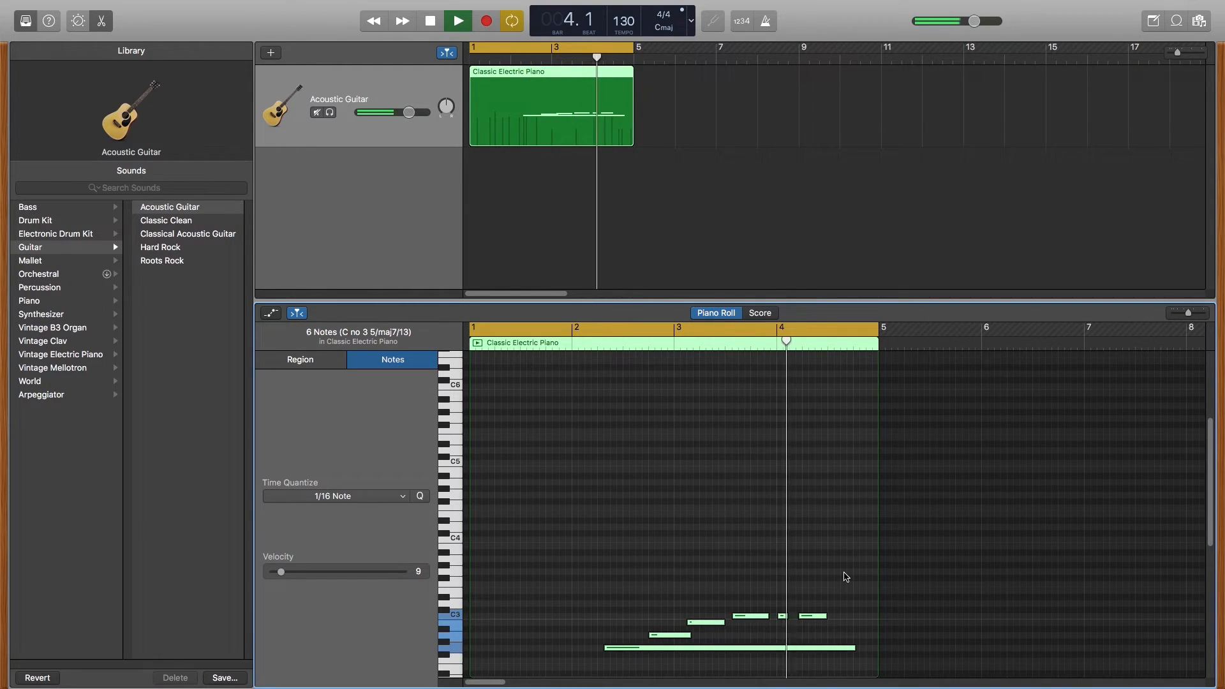
key("space")
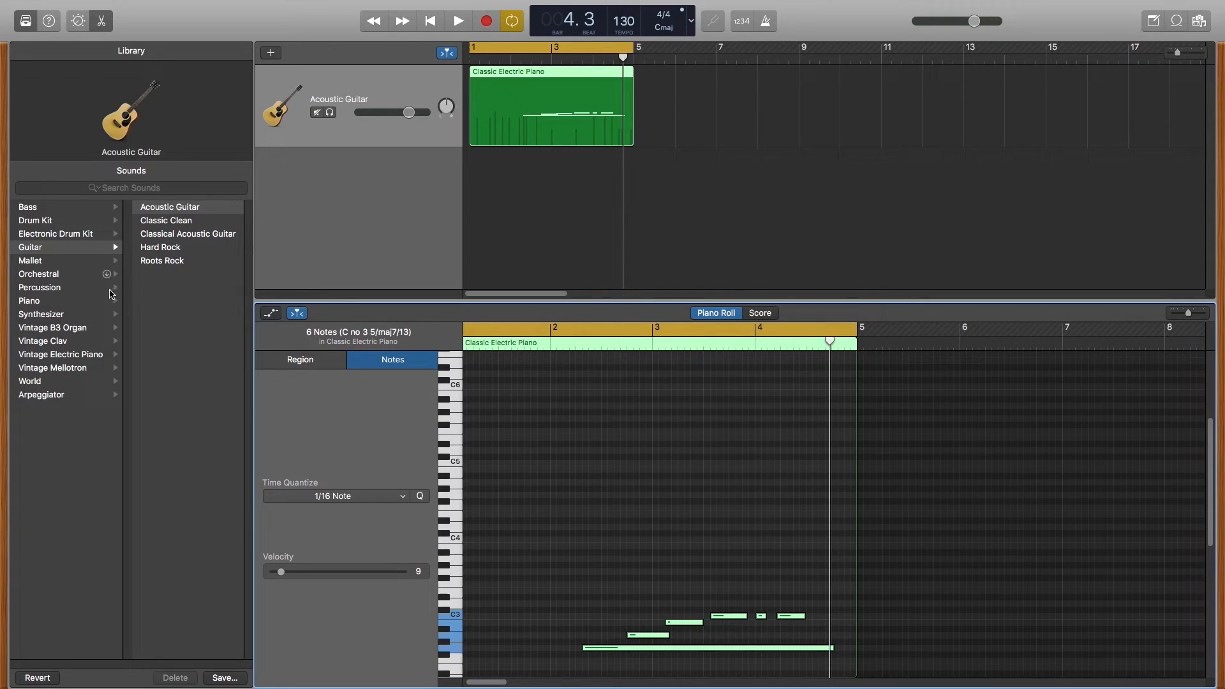
left_click(756, 455)
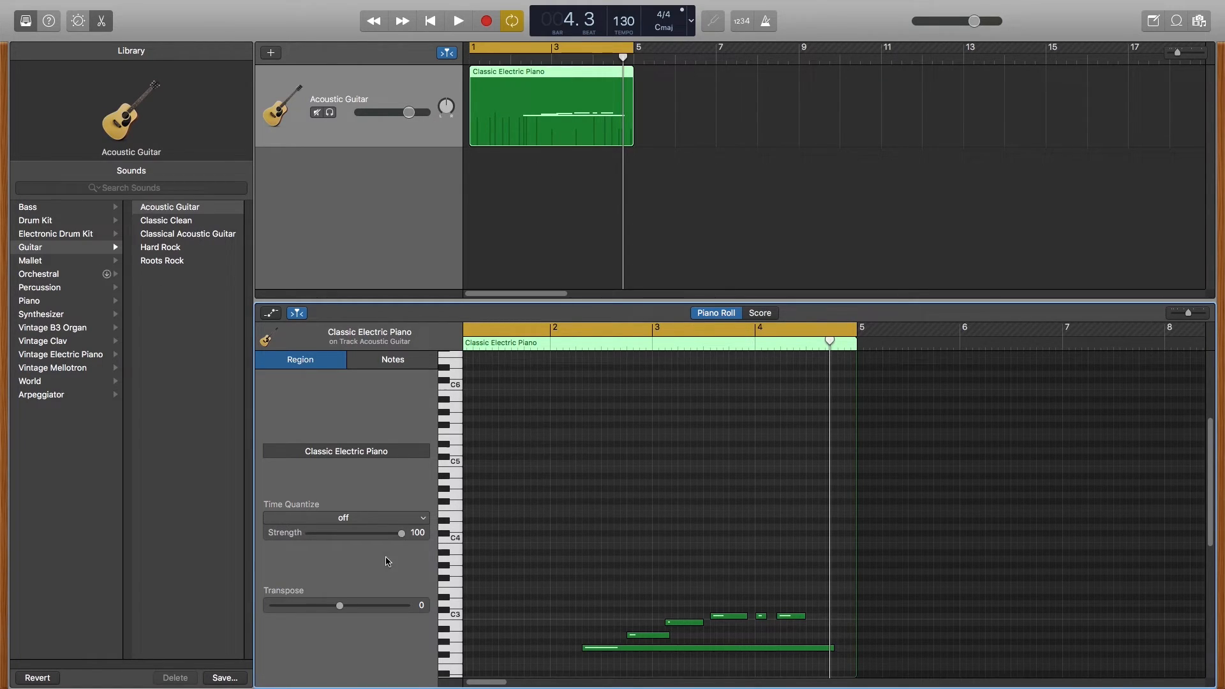
Step: Play back the Classic Electric Piano region with the Acoustic Guitar sound and stop partway through
left_click(551, 345)
key("space")
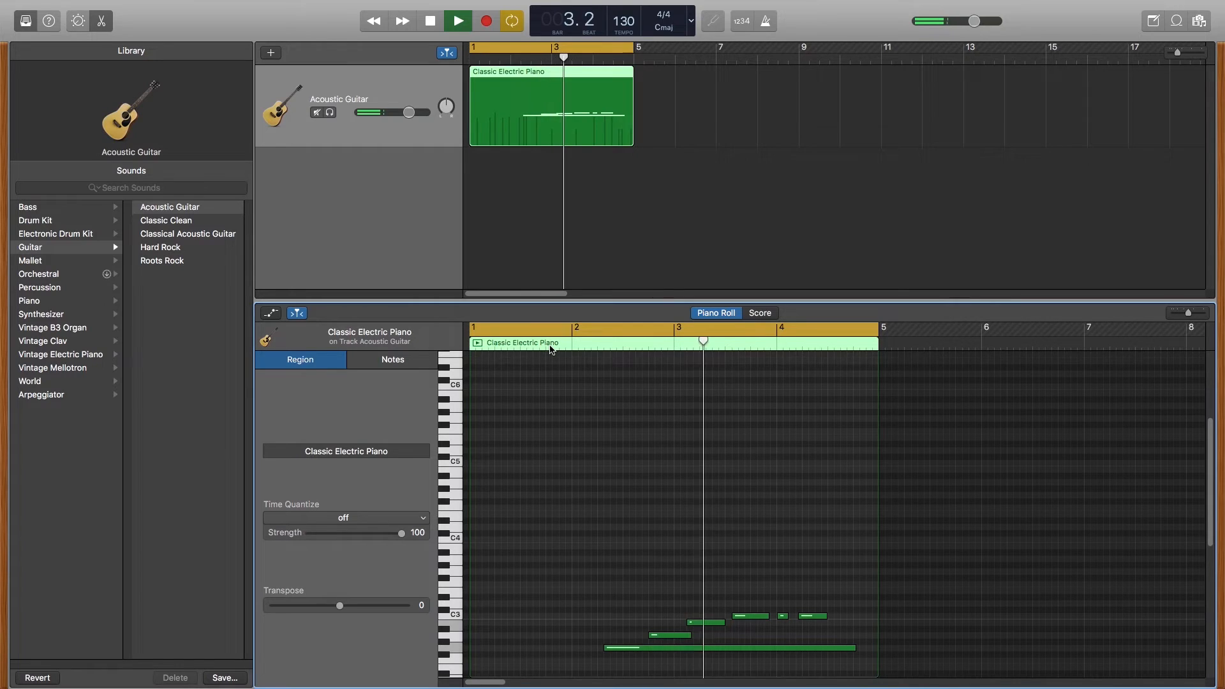
key("space")
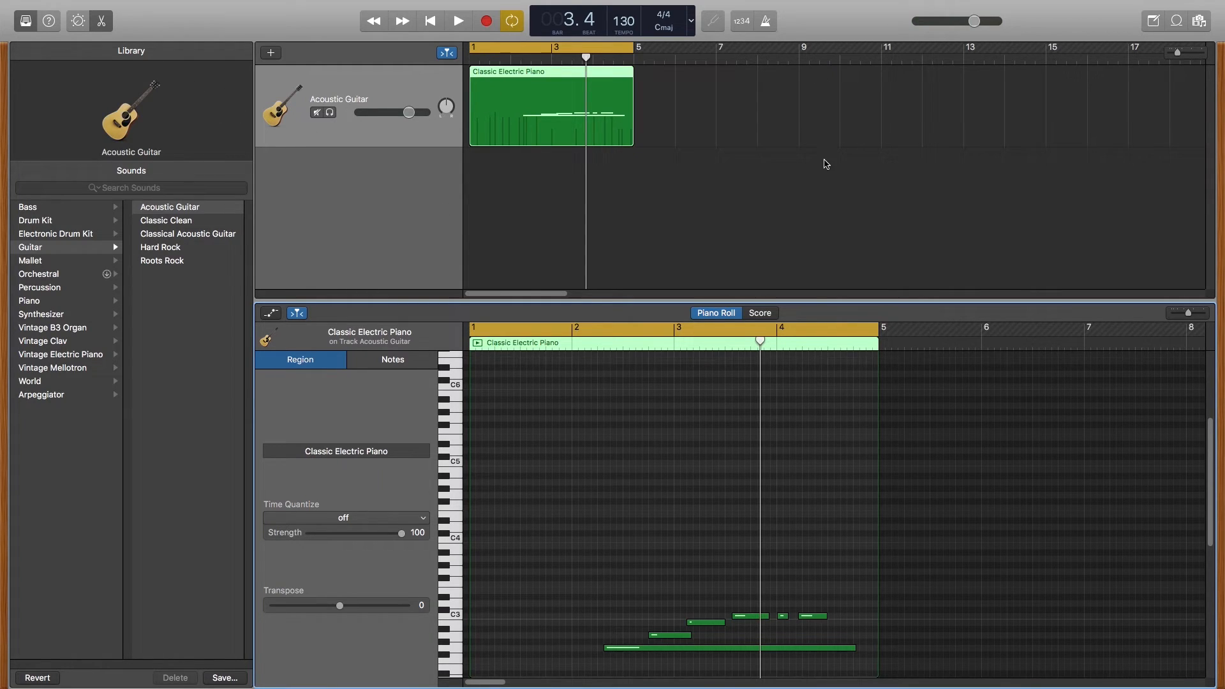
left_click(555, 98)
left_click(667, 83)
left_click(552, 125)
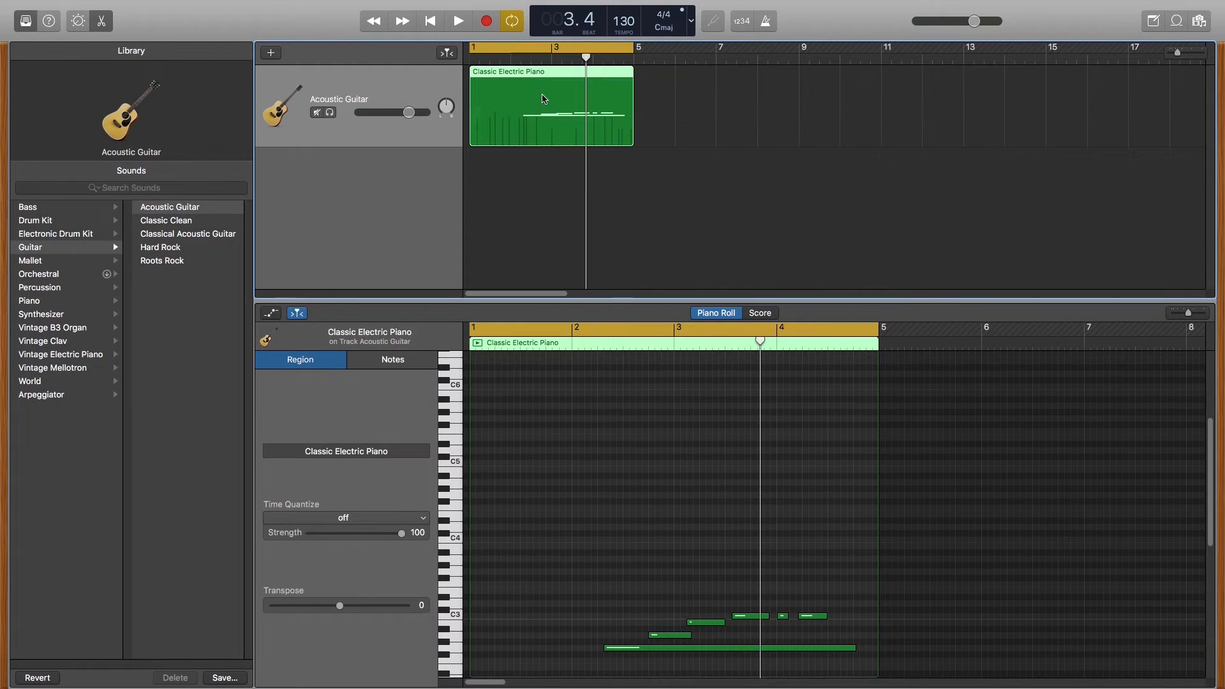
left_click(777, 91)
left_click(557, 95)
left_click(752, 90)
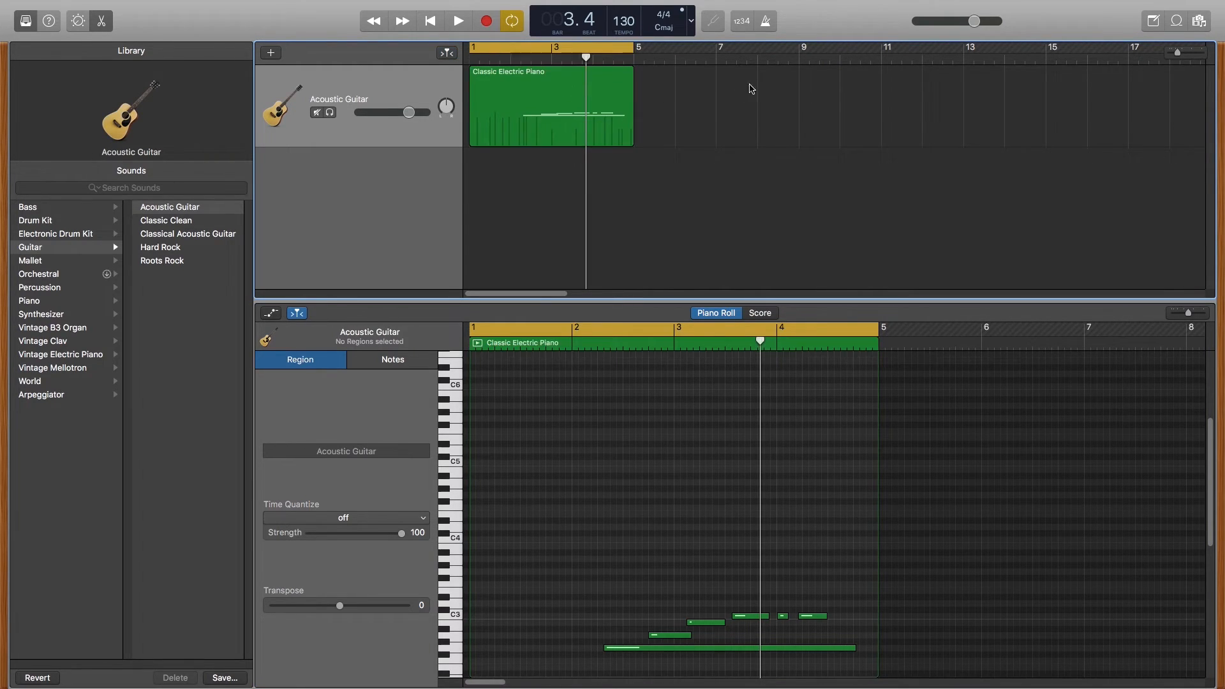
Step: Open the Loop Browser in button view and filter the loops by the Elec Piano instrument
left_click(1178, 21)
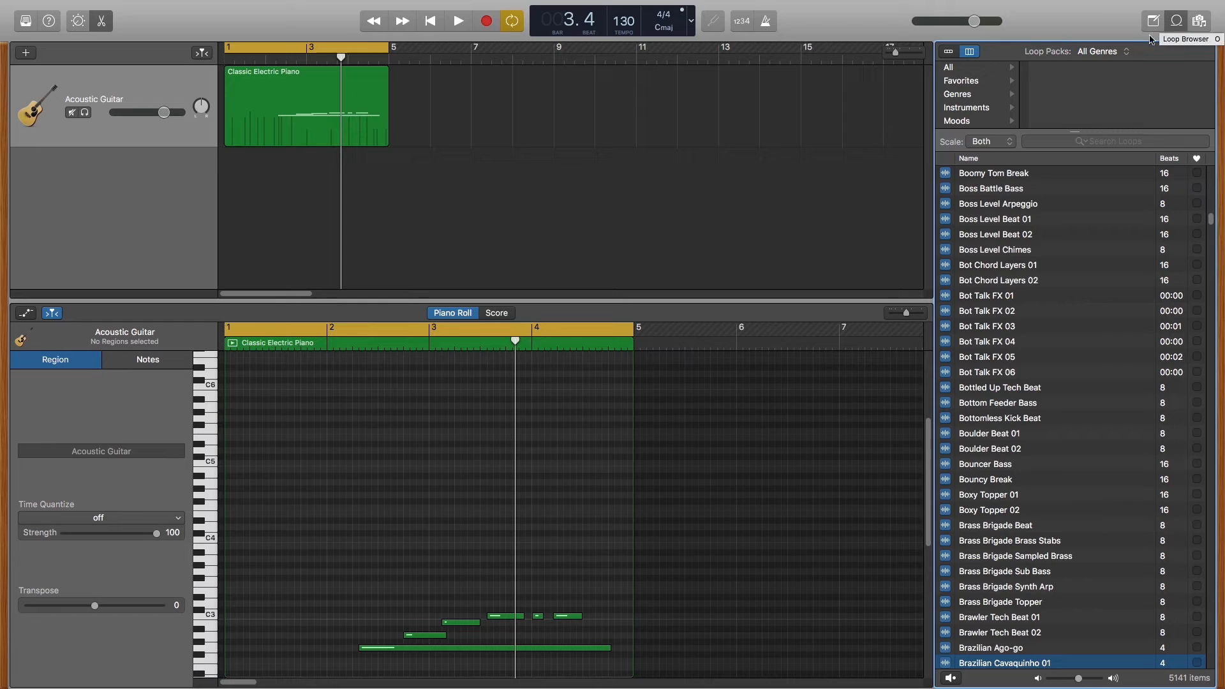
left_click(949, 51)
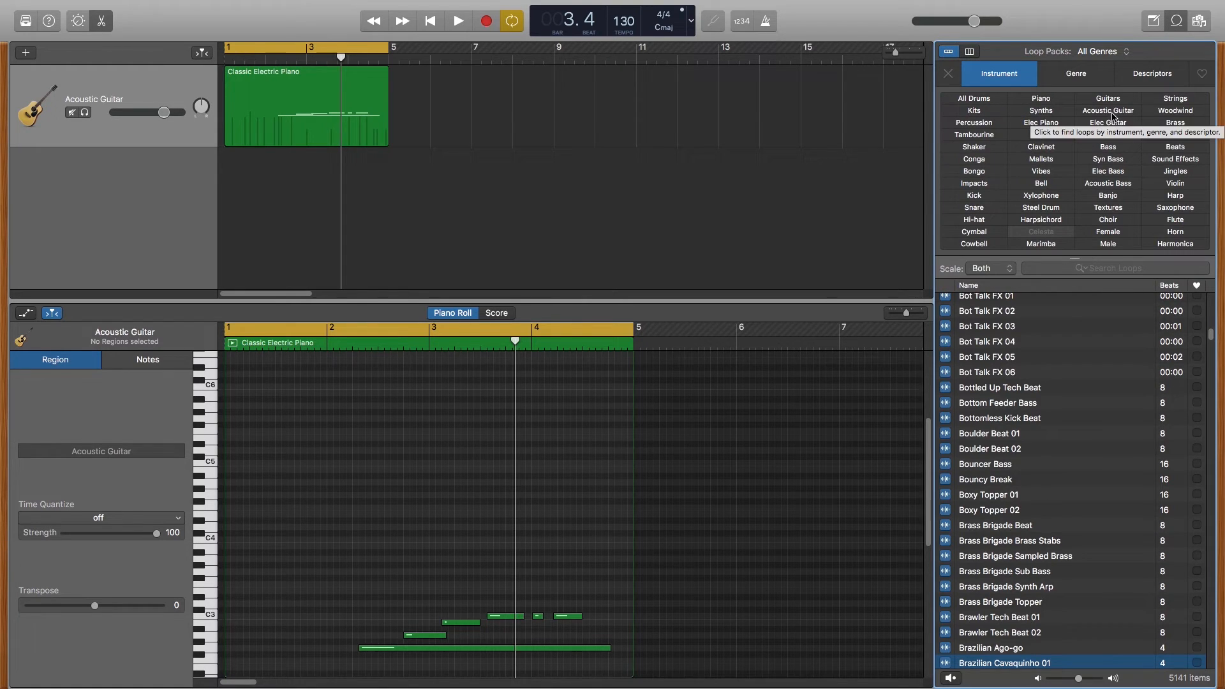
left_click(1036, 125)
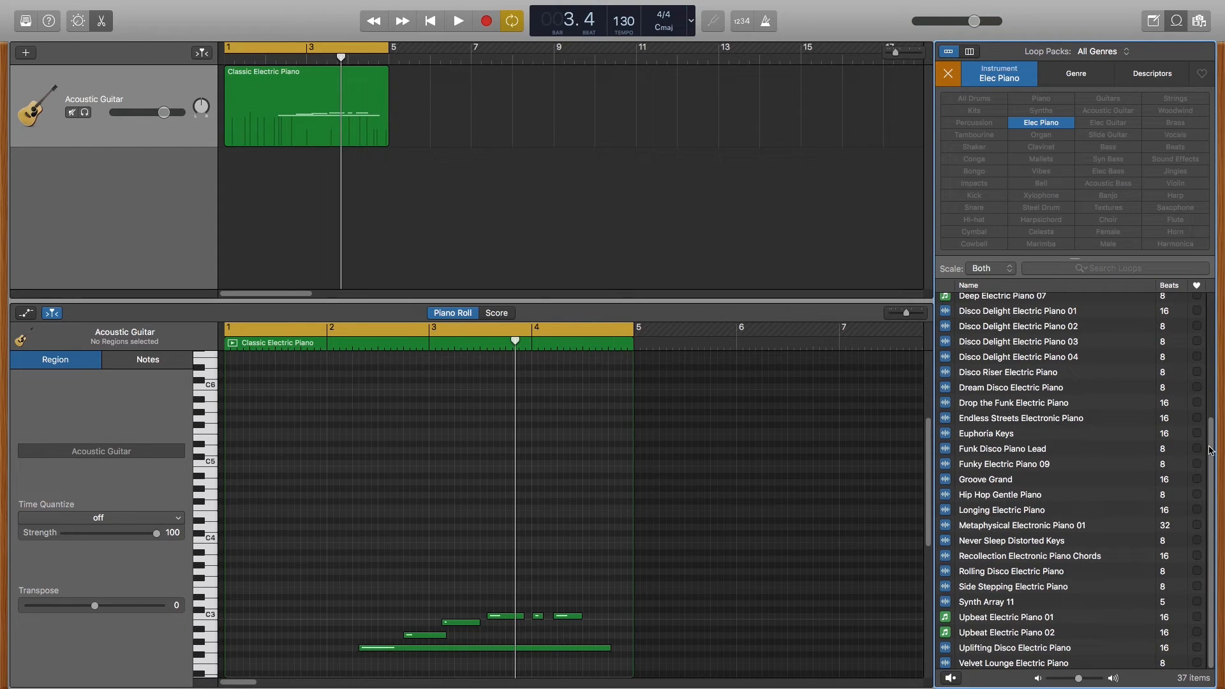
scroll(1211, 441, "up", 2)
left_click_drag(1211, 434, 1211, 311)
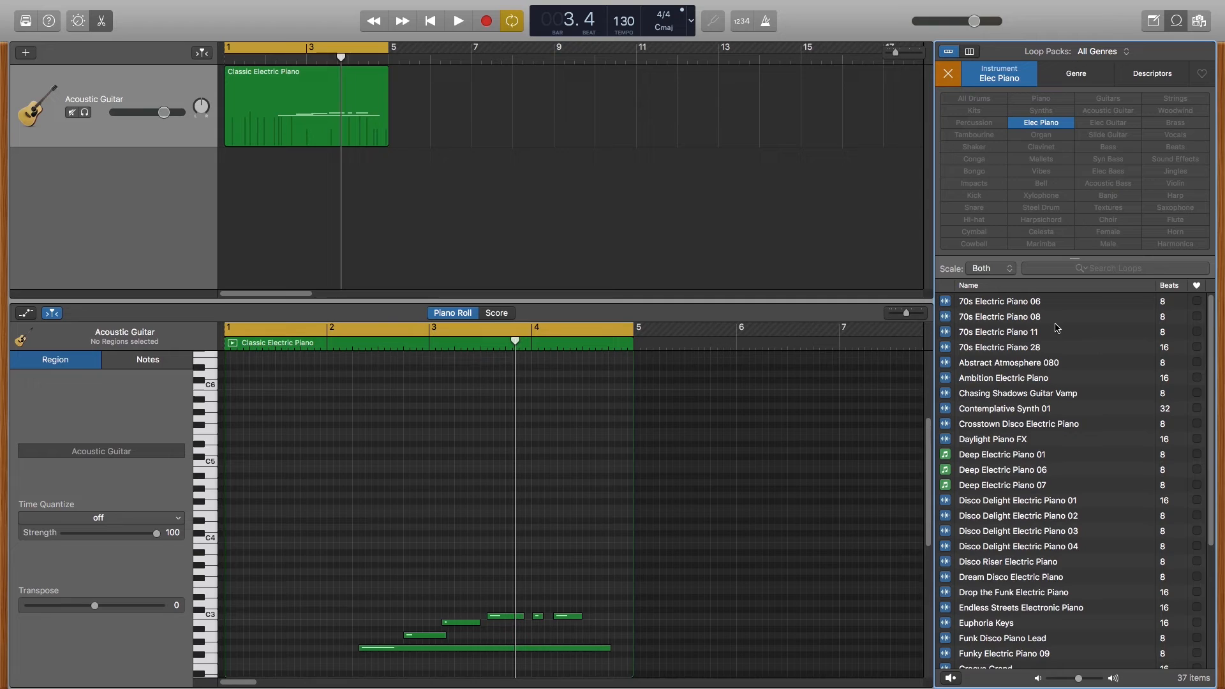
Step: Preview the Deep Electric Piano 01 and 70s Electric Piano 08 loops, and add 70s Electric Piano 08 at bar 1 on a new track
left_click(991, 455)
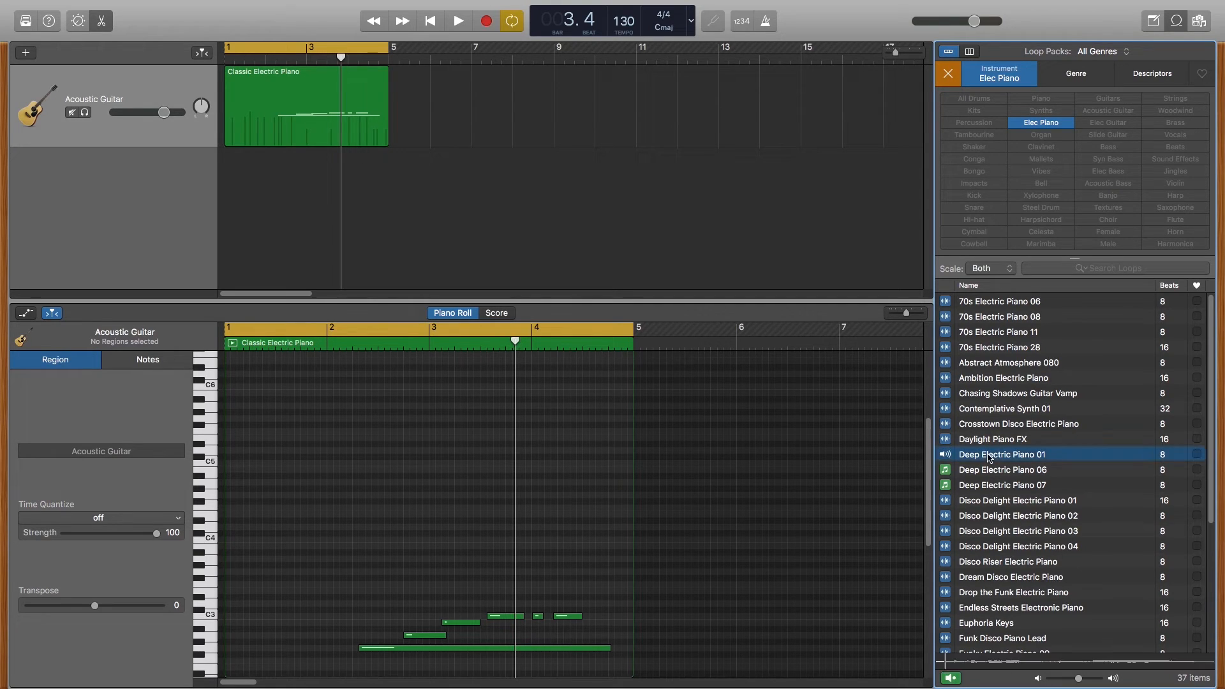
left_click(953, 678)
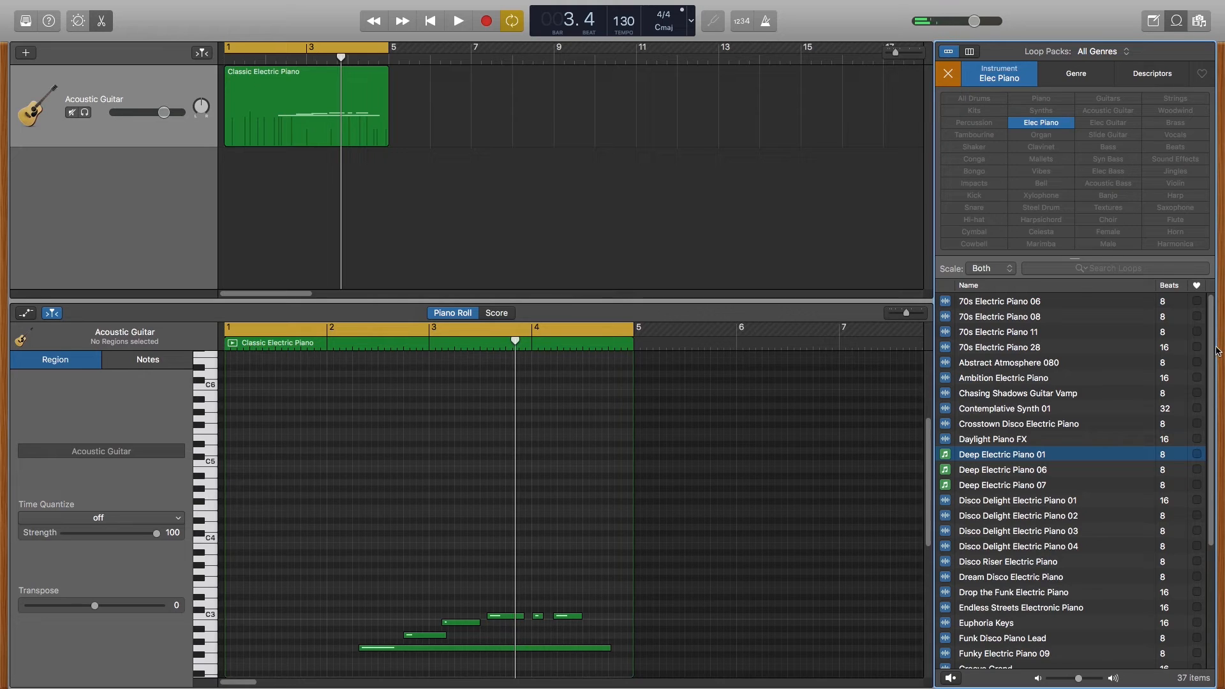
left_click(1000, 319)
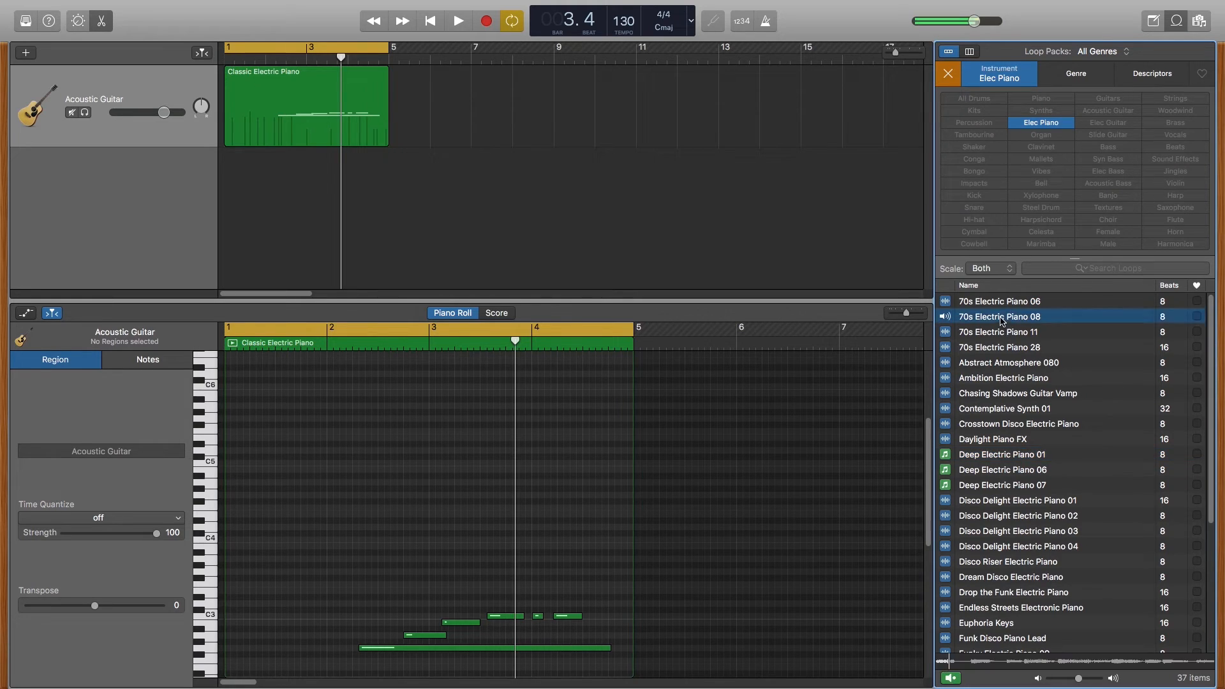
left_click_drag(345, 214, 606, 244)
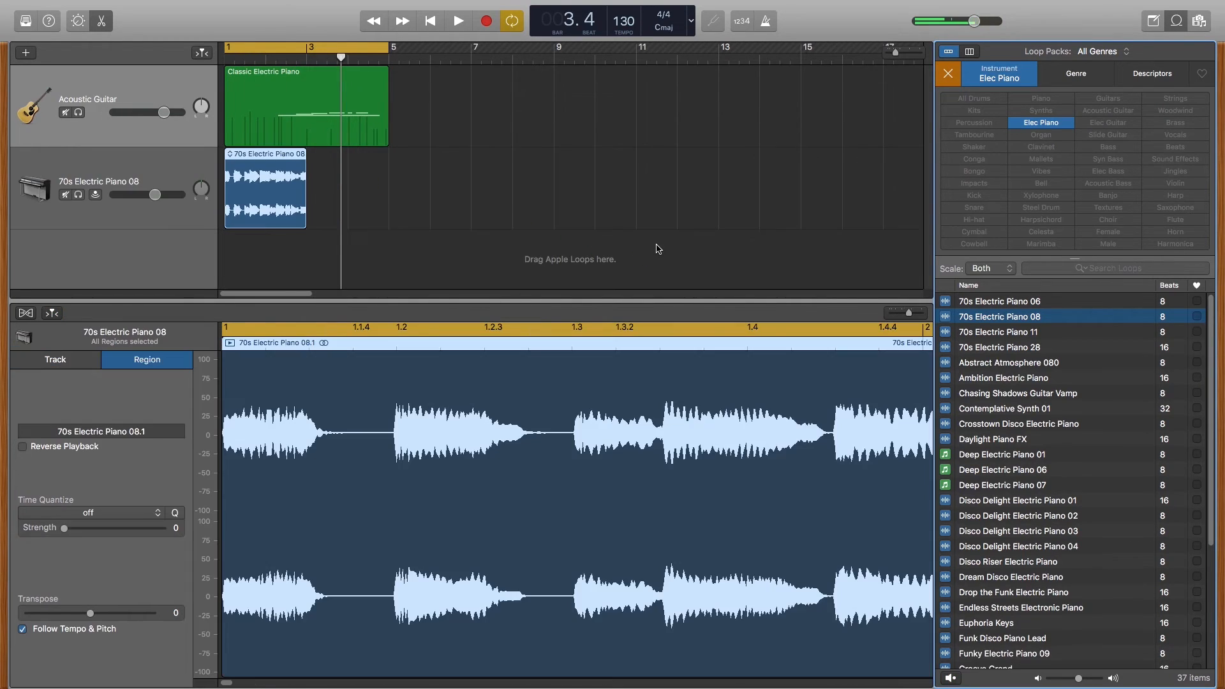
Step: In the Classic Electric Piano region, raise the A2 note, lower the longest note to D2 and shorten it to 0.3.2.0
left_click(282, 115)
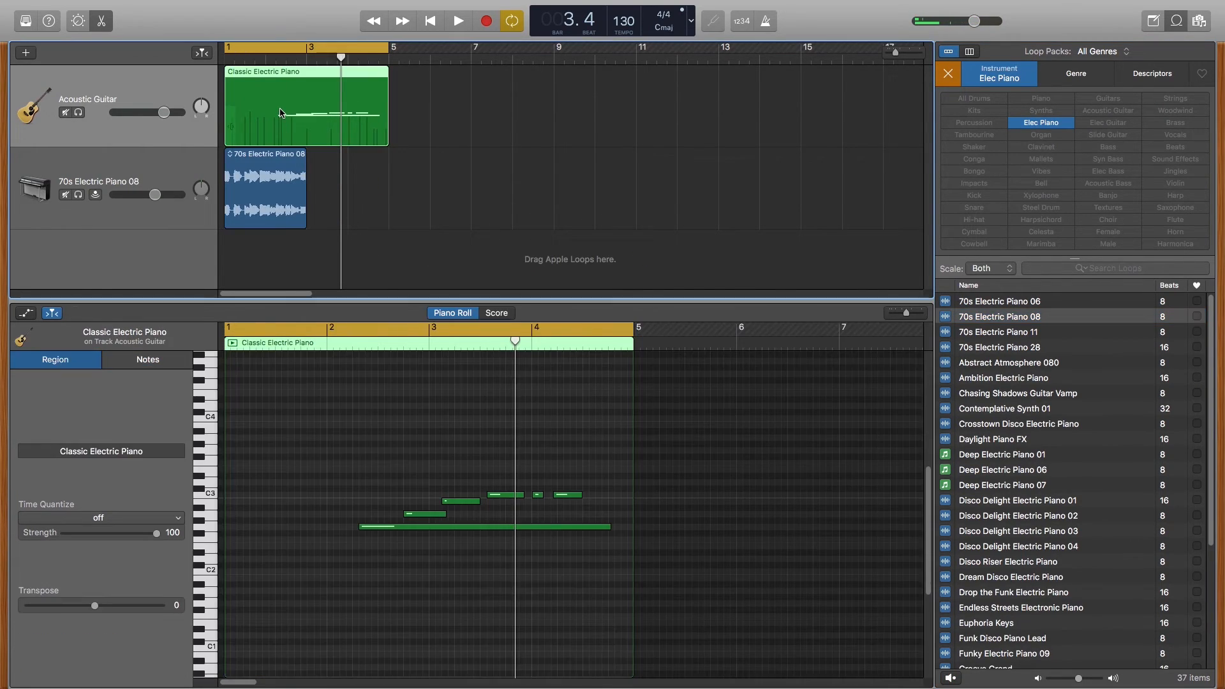
left_click_drag(329, 437, 620, 585)
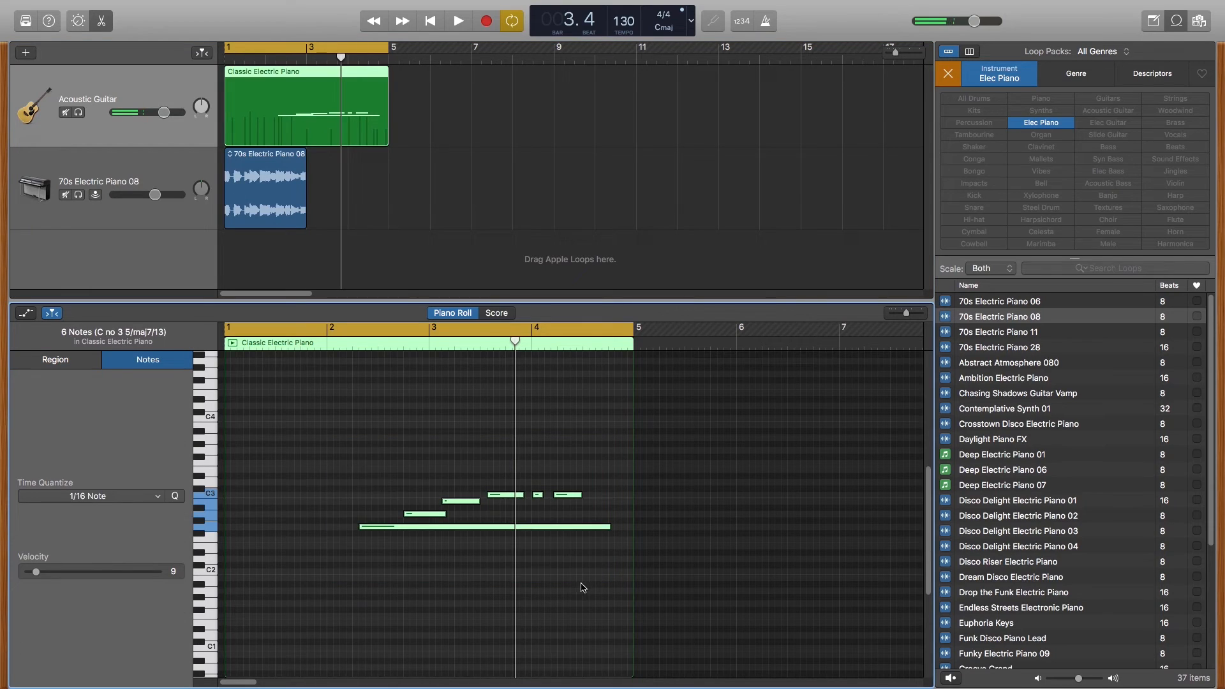
left_click(581, 588)
left_click(427, 513)
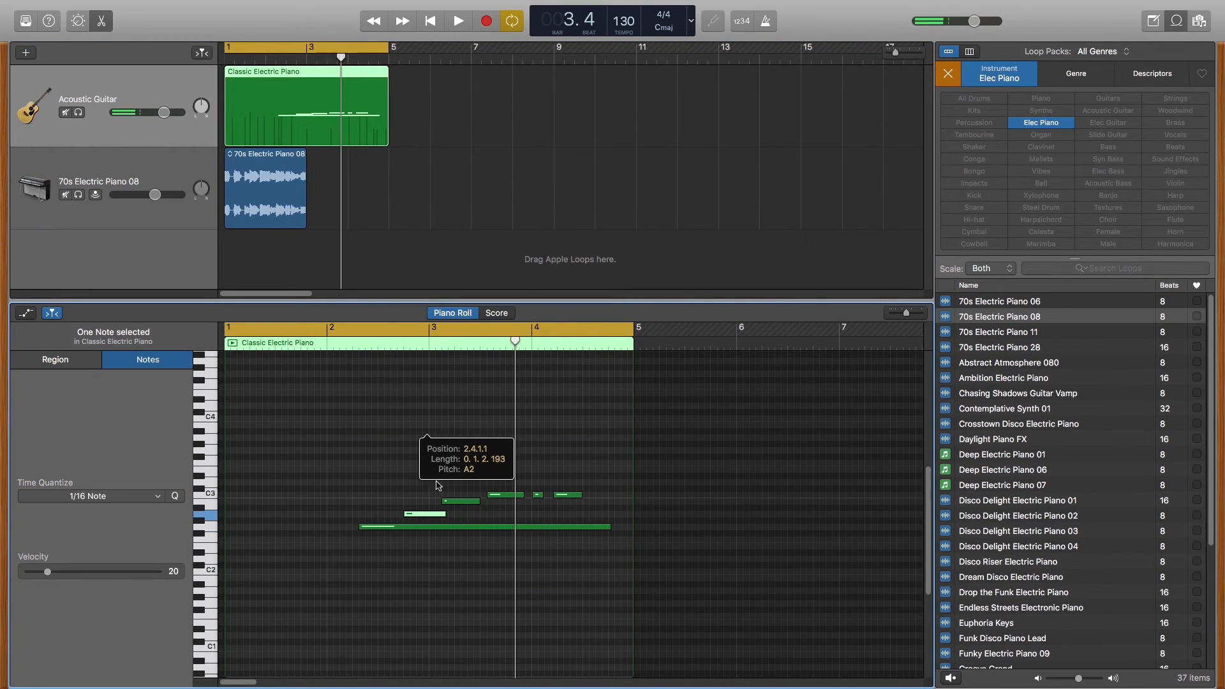
left_click_drag(427, 513, 427, 463)
left_click_drag(452, 527, 452, 559)
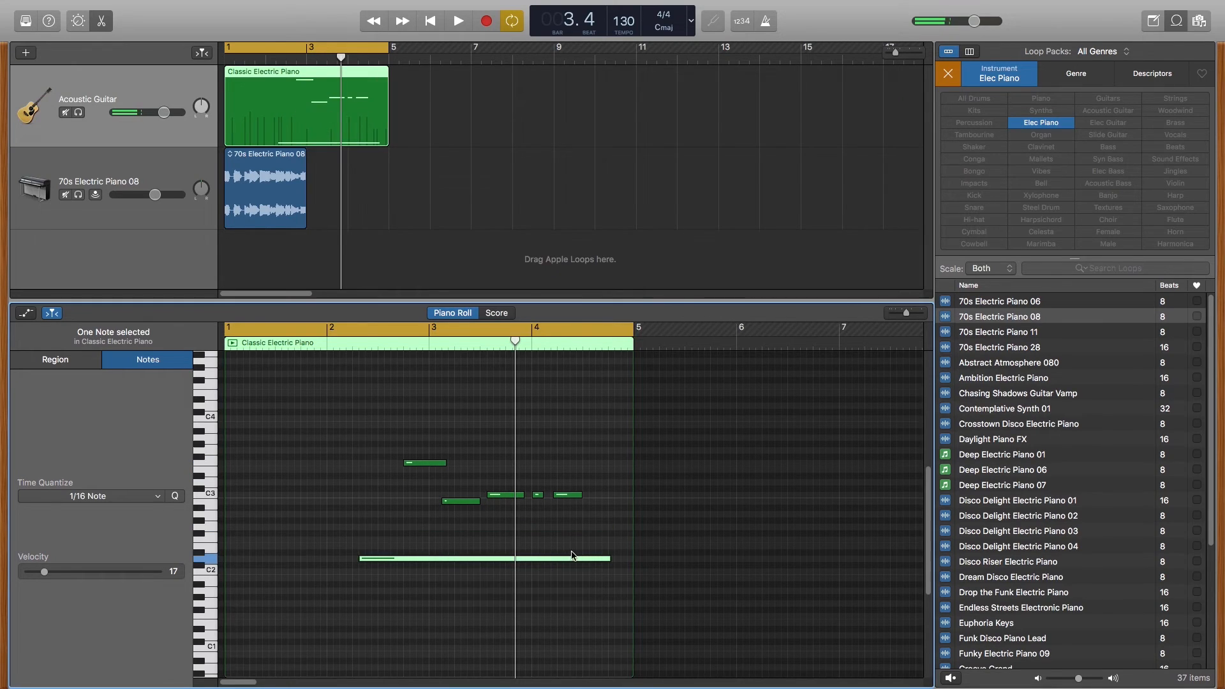
left_click_drag(607, 559, 447, 558)
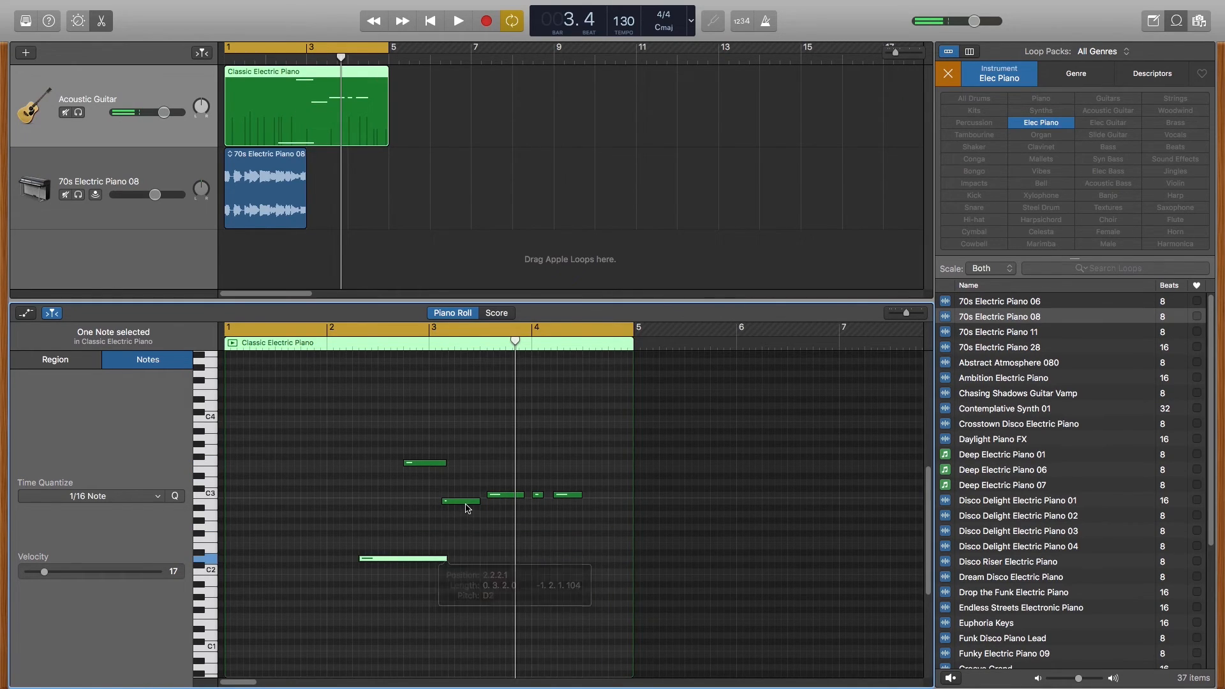
Step: Show the Library and compare the sound categories offered for the 70s Electric Piano 08 and Acoustic Guitar tracks
left_click(36, 24)
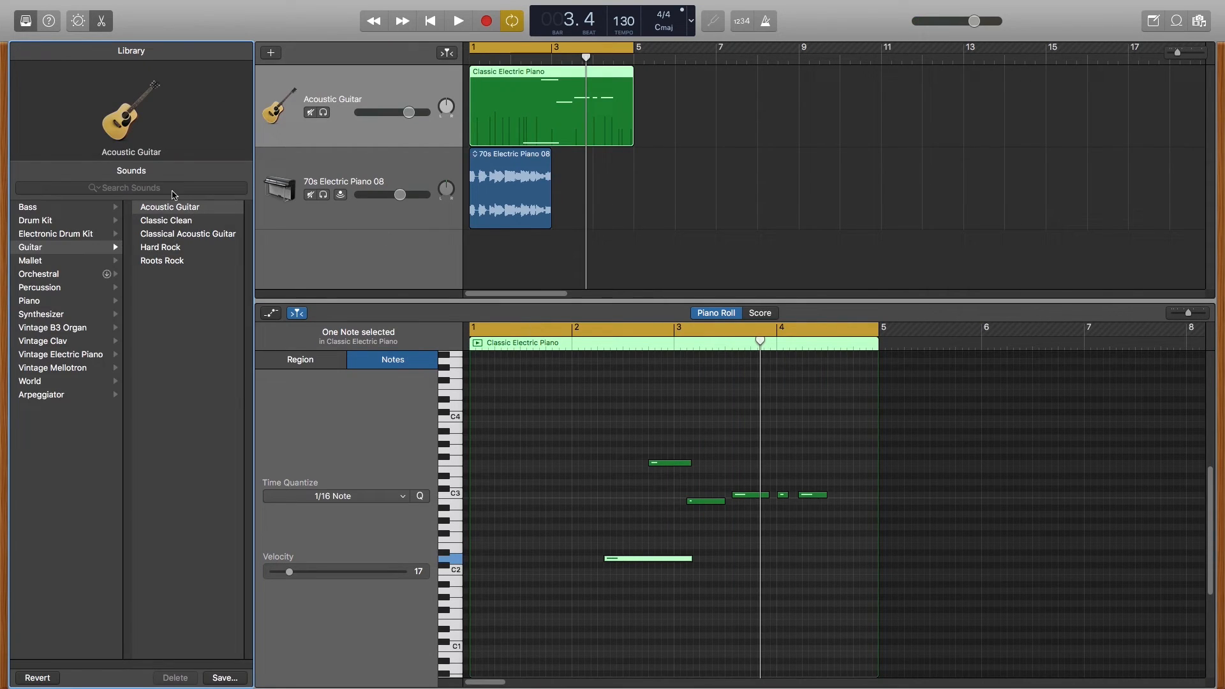
left_click(368, 165)
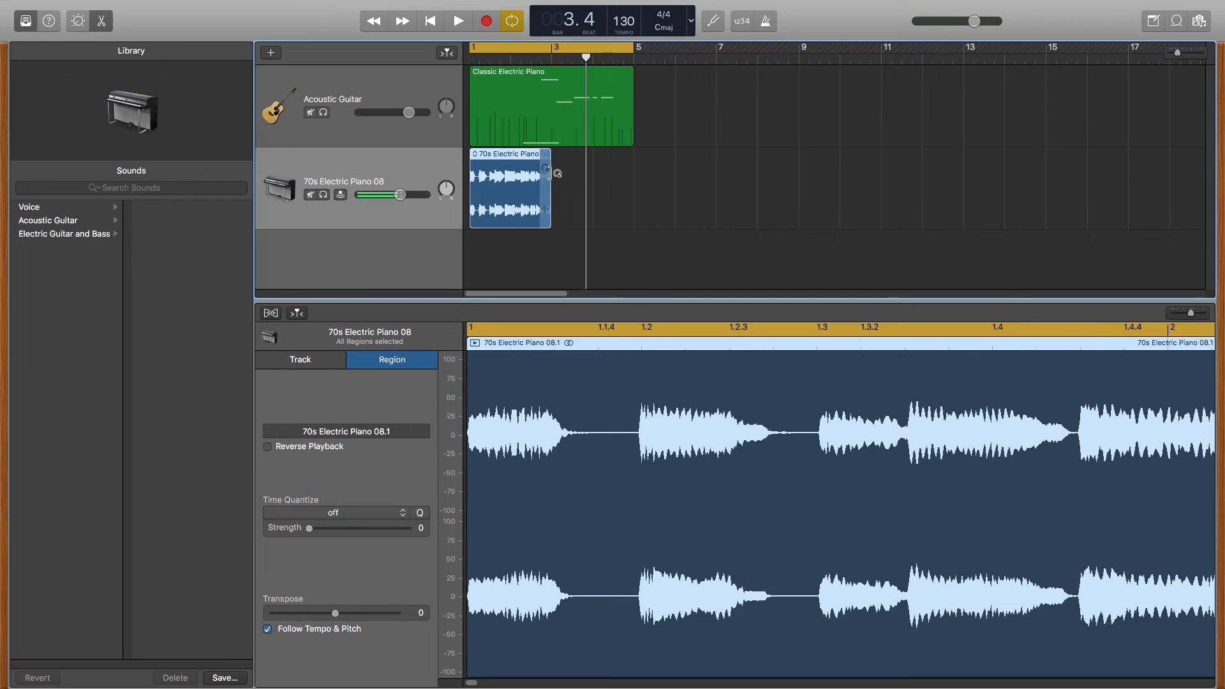
left_click_drag(566, 169, 509, 197)
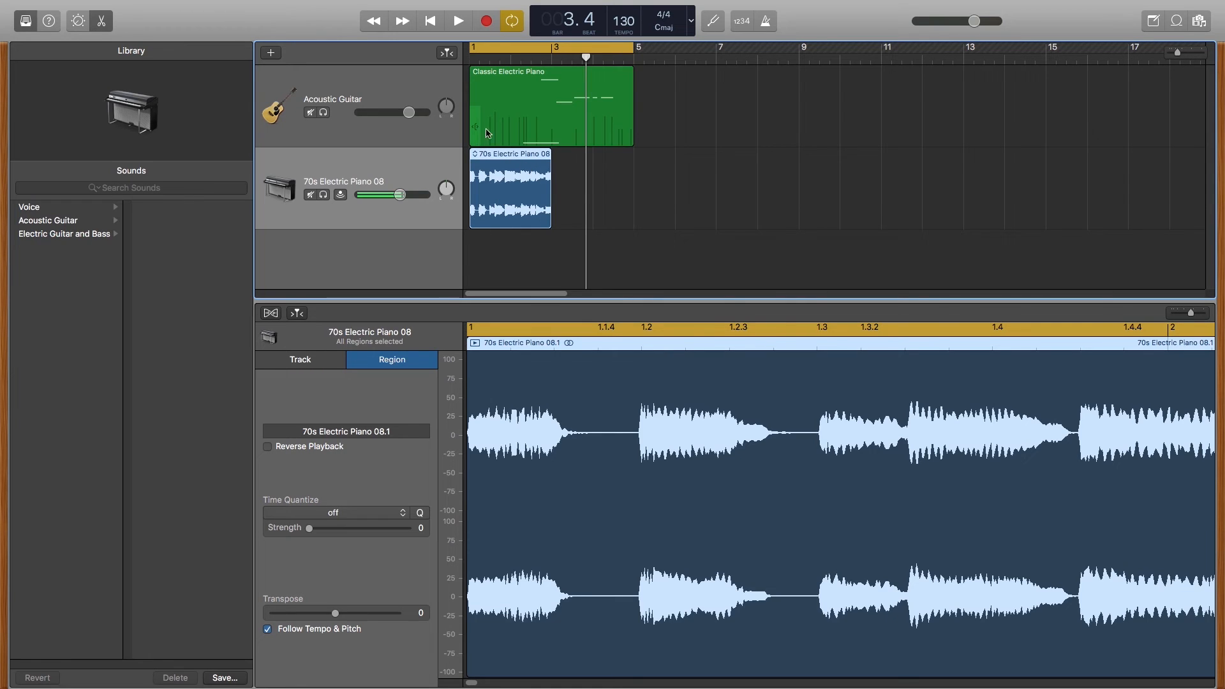
left_click(370, 105)
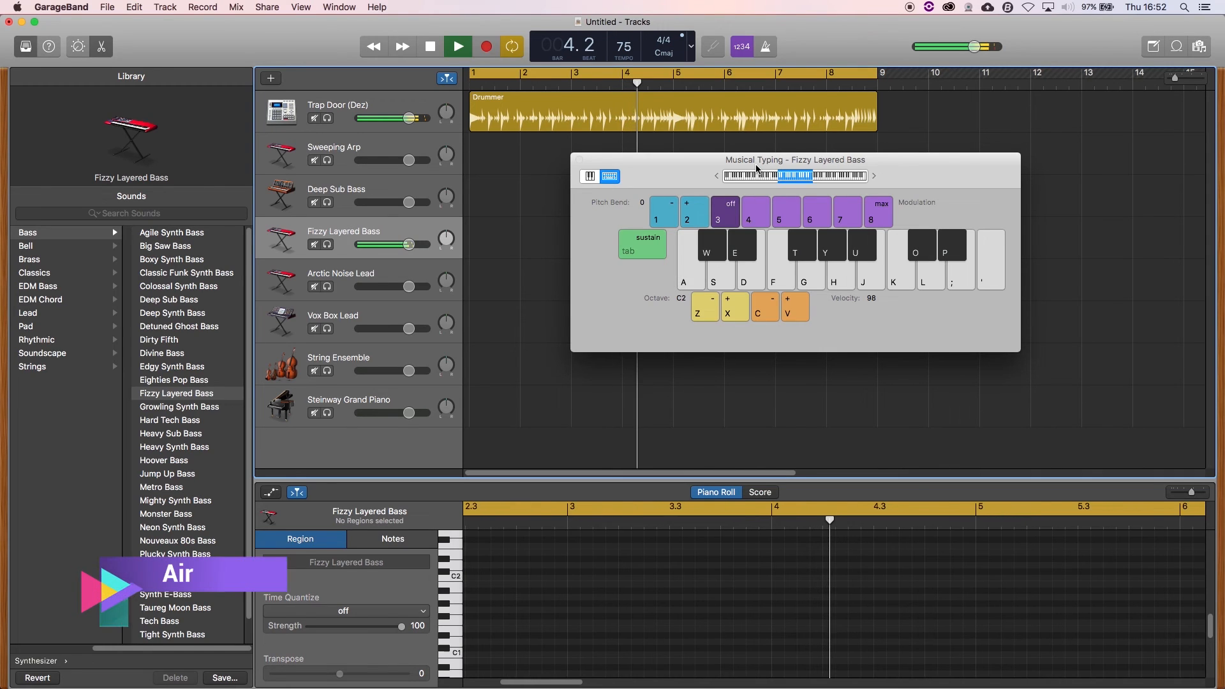
Step: Play bass notes on the Fizzy Layered Bass track with Musical Typing while the project plays
key("a")
key("l")
key("a")
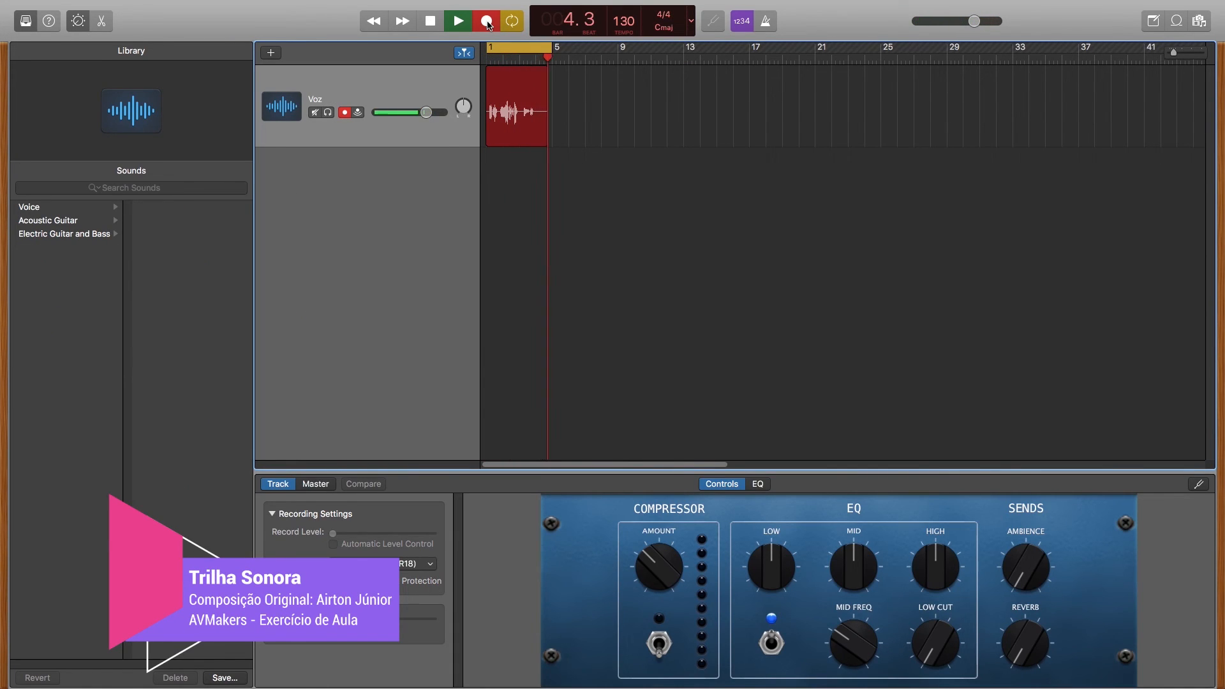
Step: Stop the Voz track's recording, and try the Small Brownface Combo model in the guitar track's Amp Designer
key("space")
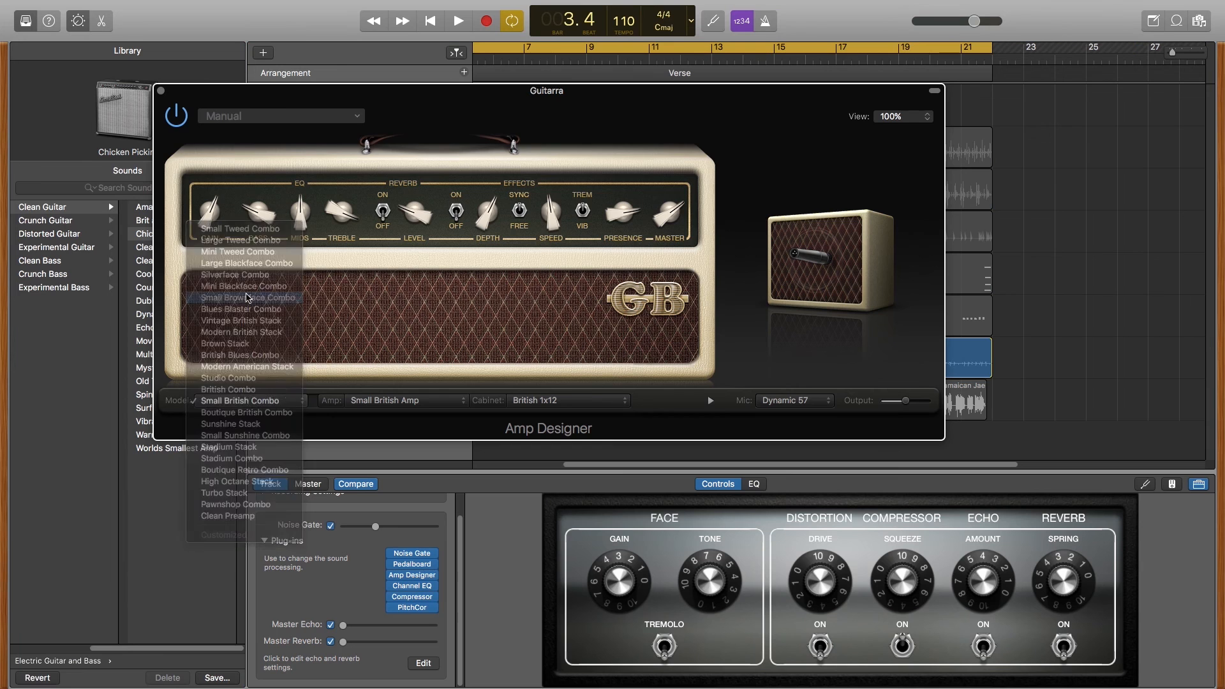
left_click(248, 299)
left_click(249, 400)
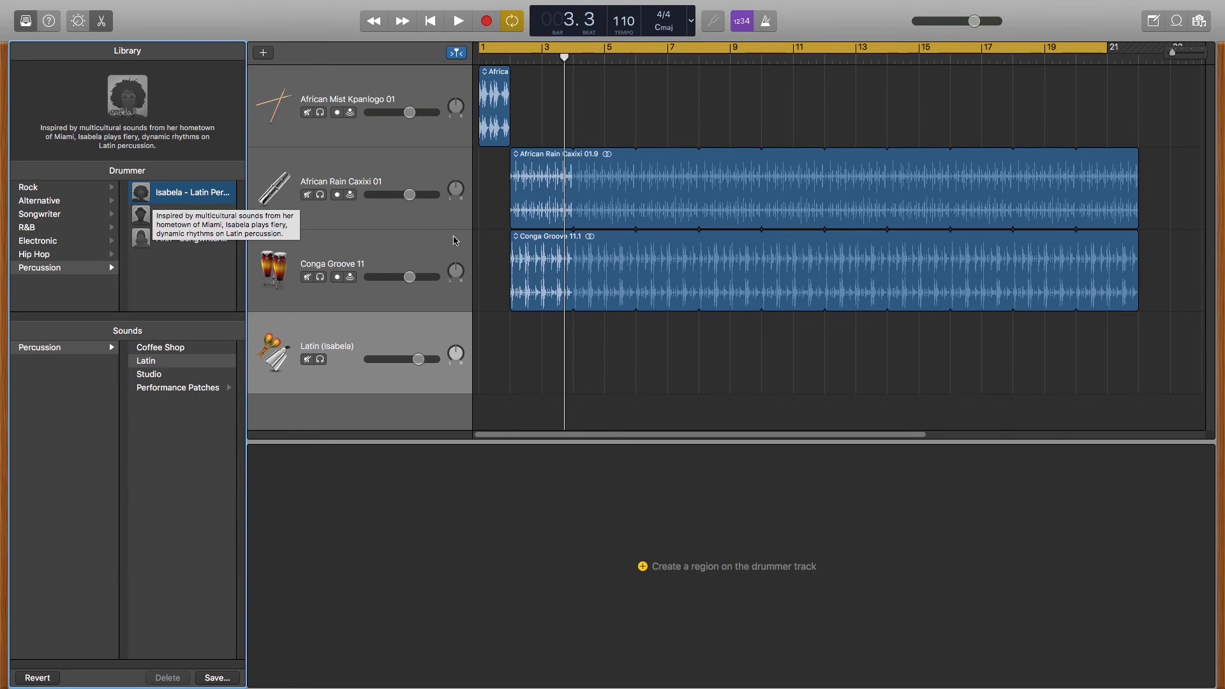
Step: Fill the Latin (Isabela) track with drummer regions to beyond bar 21 and delete the Intro region at bar 1
left_click(483, 353)
left_click_drag(748, 371, 1204, 358)
left_click(494, 334)
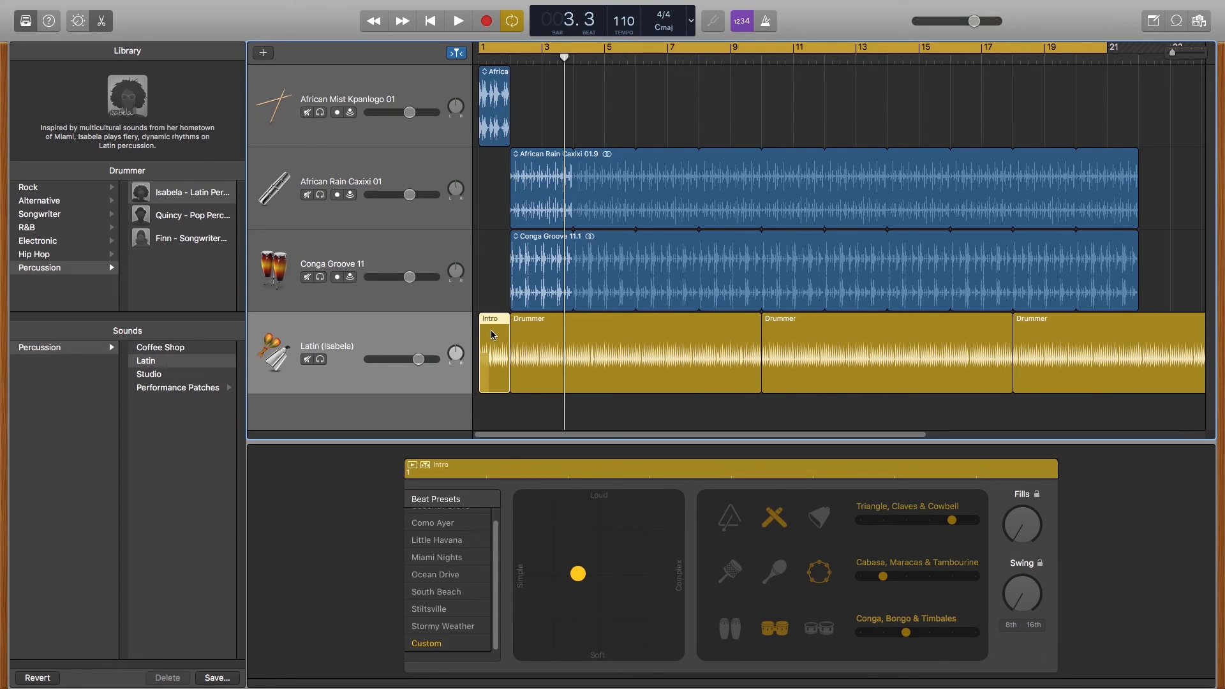
key("Delete")
left_click(1195, 353)
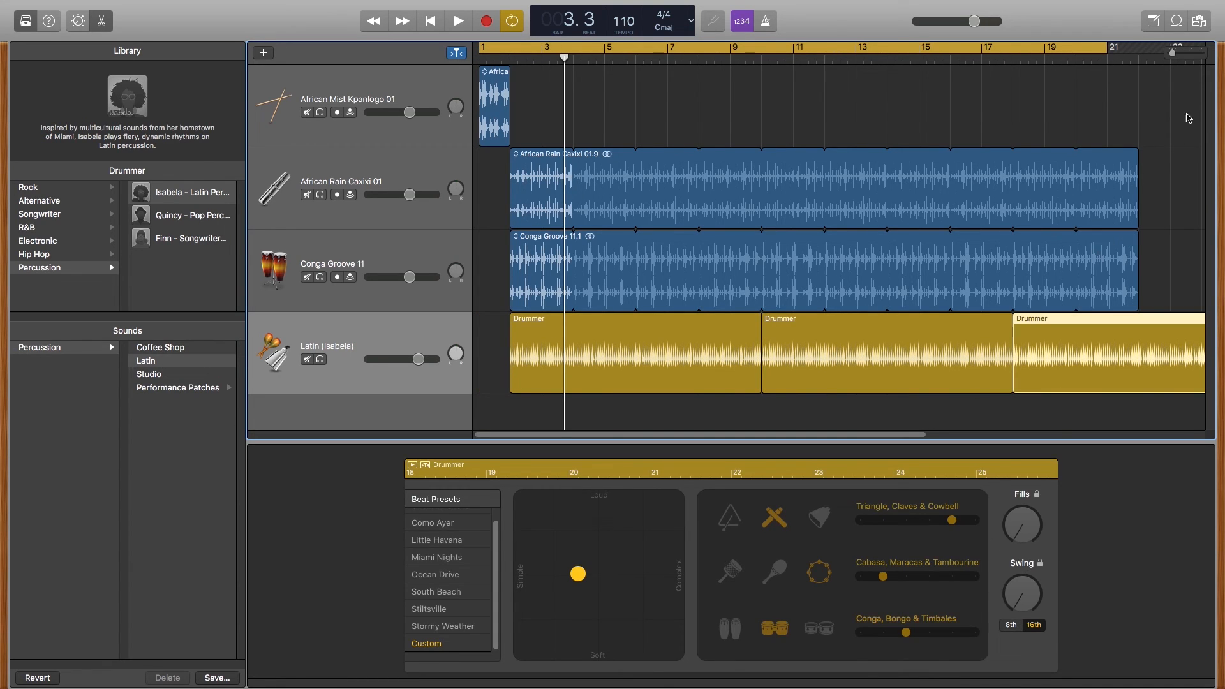
key("super+Left")
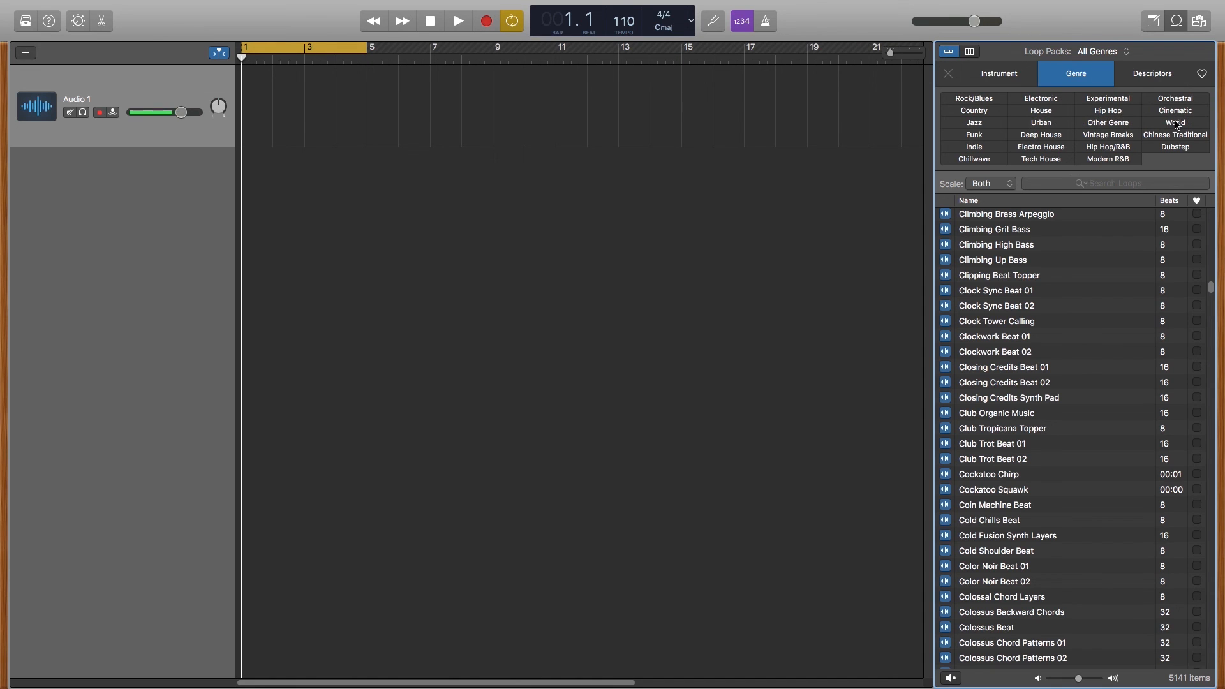
Step: Add the World-genre loop African Rain Caxixi 01 at bar 1 on a new track, and delete the empty Audio 1 track
left_click(1178, 124)
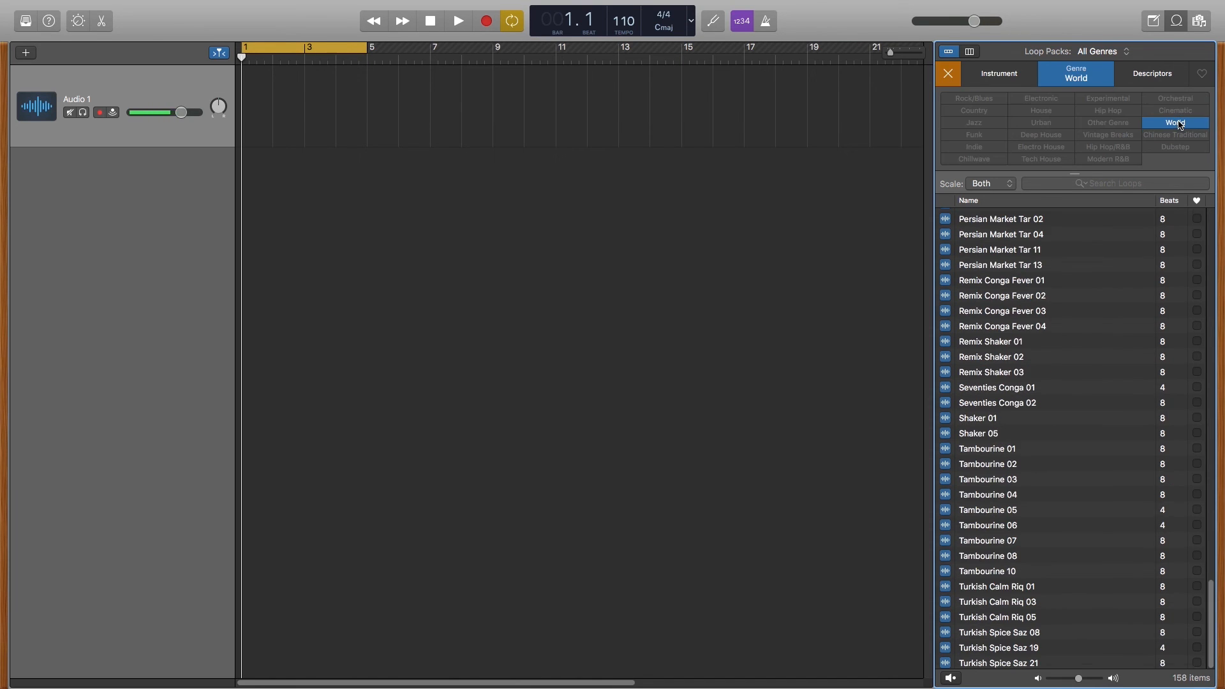
scroll(1216, 613, "up", 20)
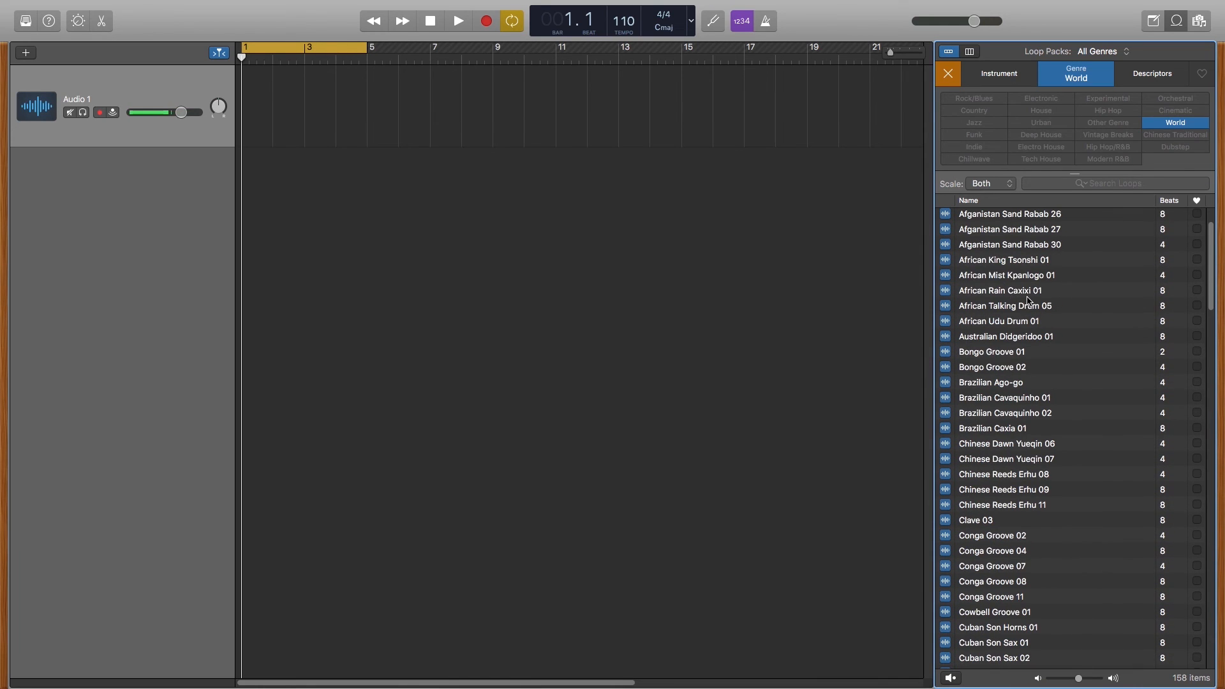
left_click_drag(1011, 295, 236, 204)
left_click(130, 82)
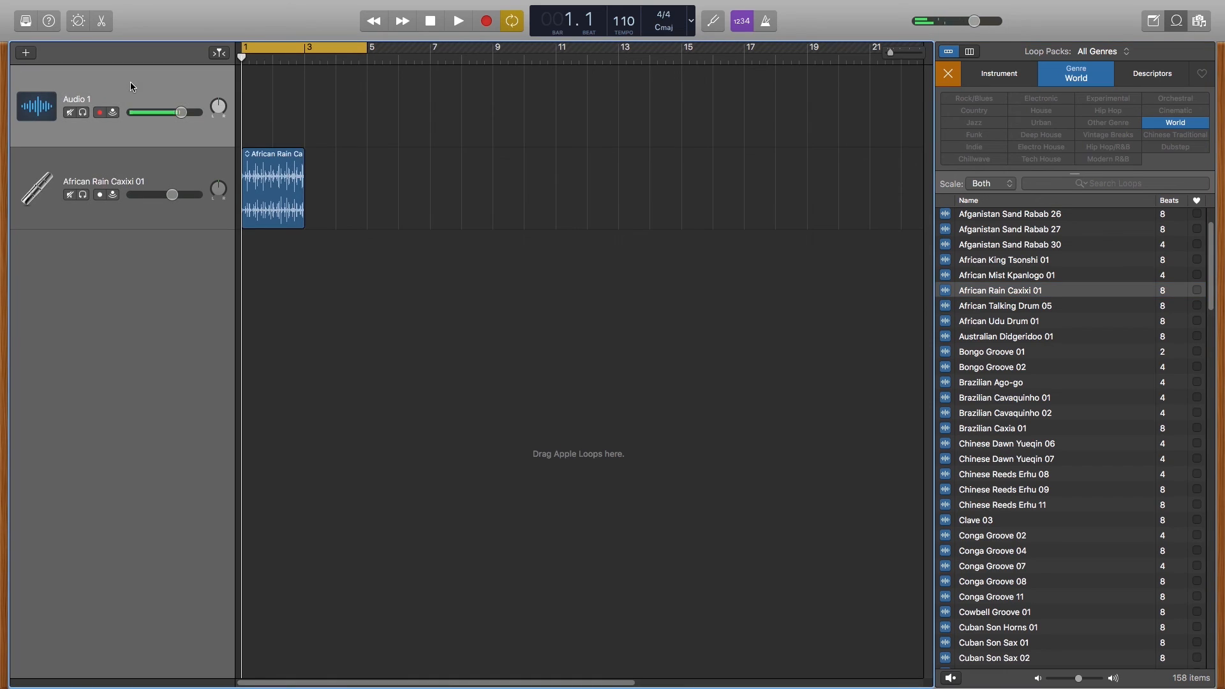
key("super+BackSpace")
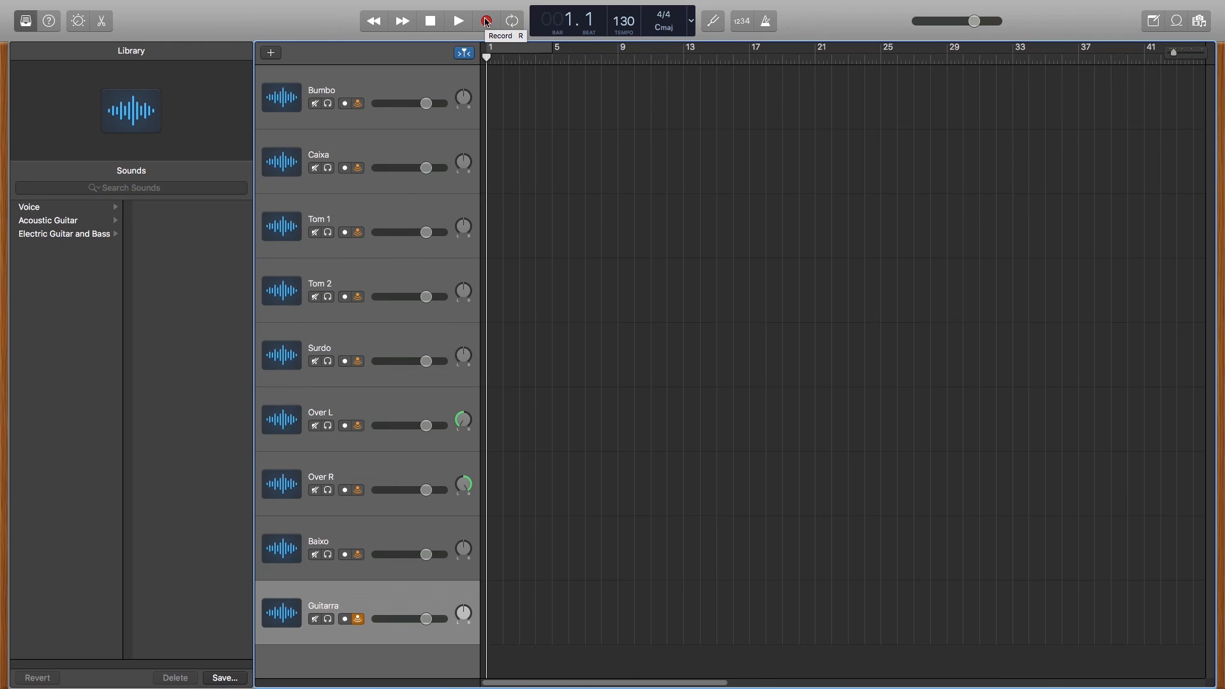
Step: Start recording in the band project, and apply the Telephone Vocal sound to the Telefone track in the voice project
left_click(486, 21)
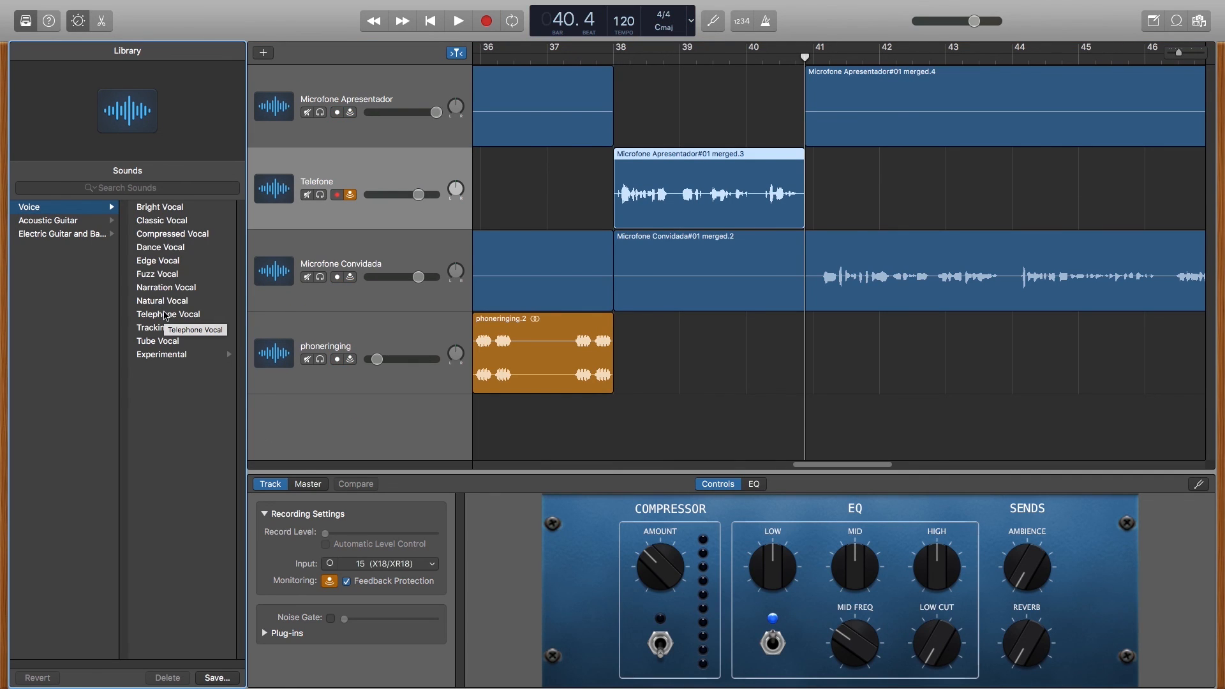
left_click(166, 315)
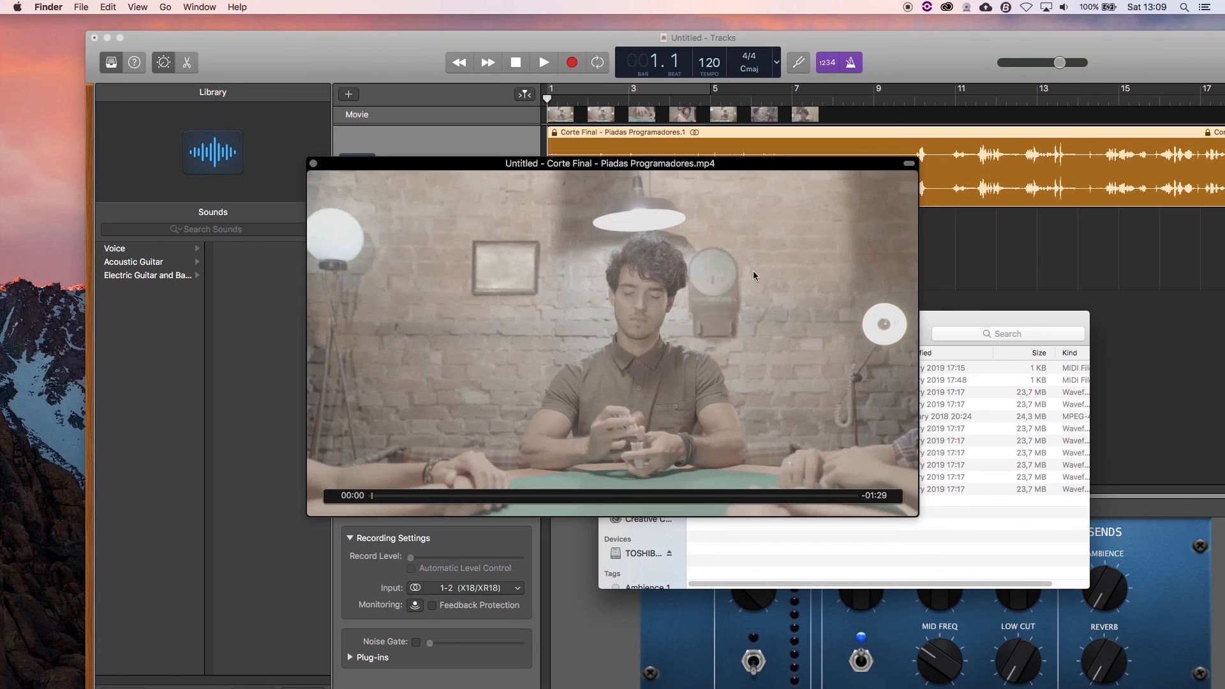
Step: Shrink the Corte Final - Piadas Programadores.mp4 movie window and move it clear of the Library
left_click_drag(918, 512, 435, 285)
left_click_drag(236, 58, 624, 217)
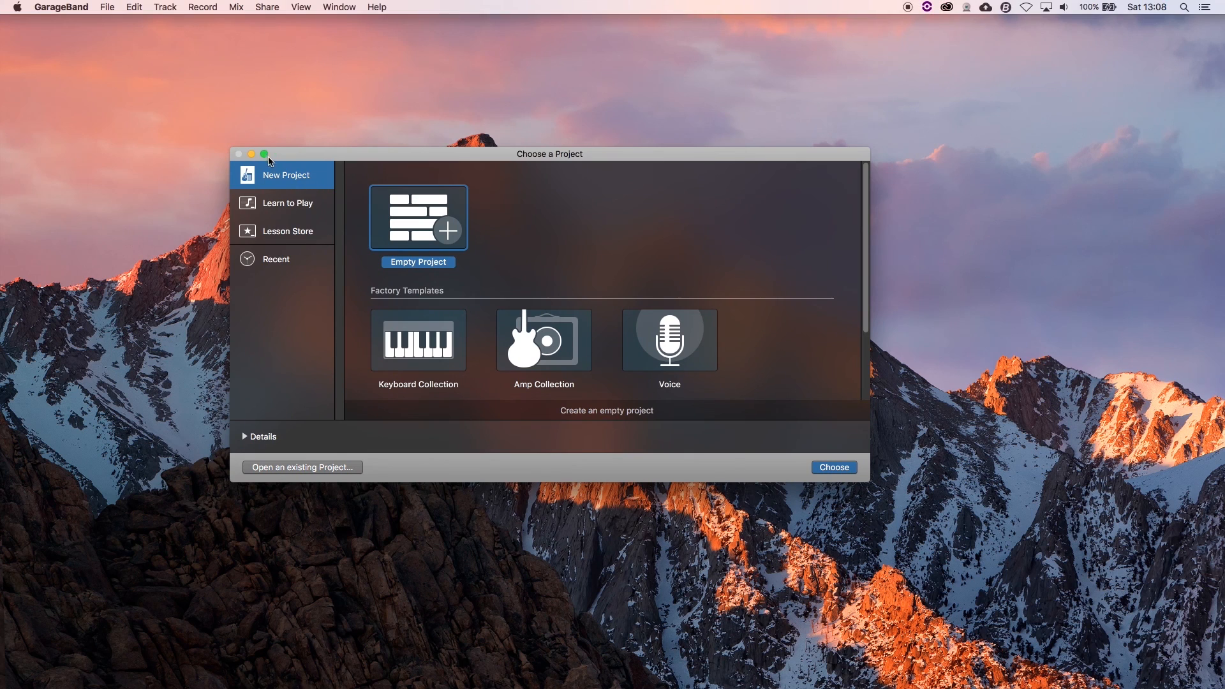
Step: Enlarge the project chooser and create an empty project with one microphone audio track
left_click(268, 156)
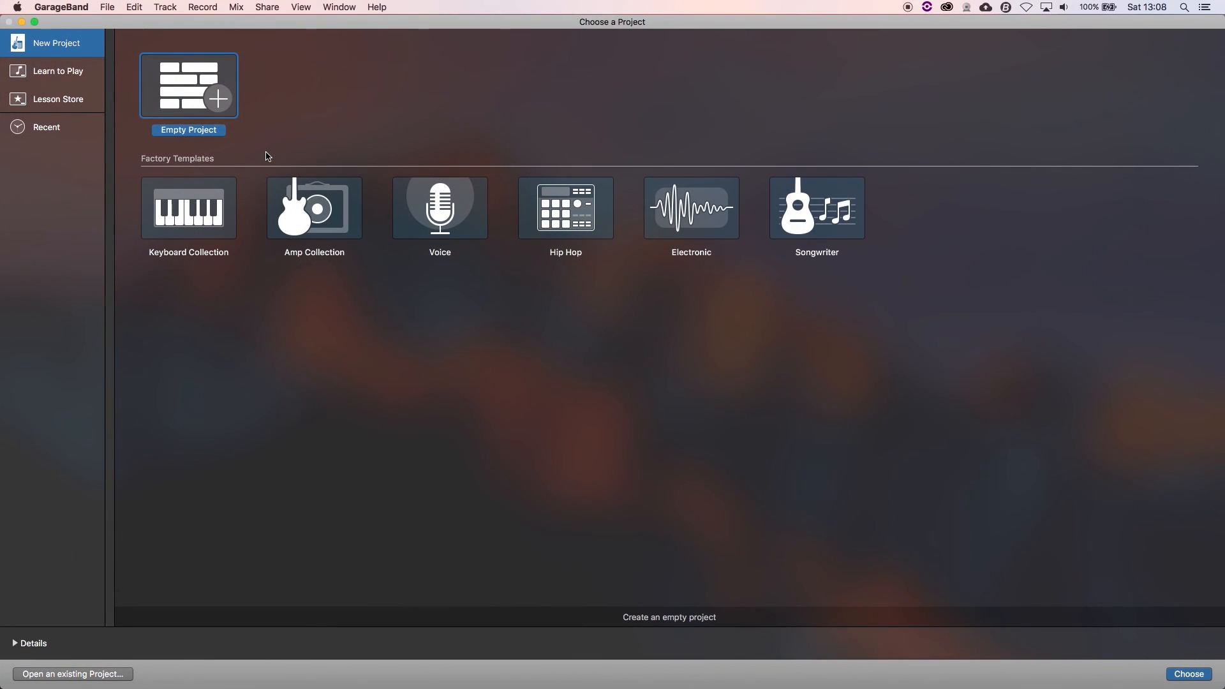
left_click(1169, 665)
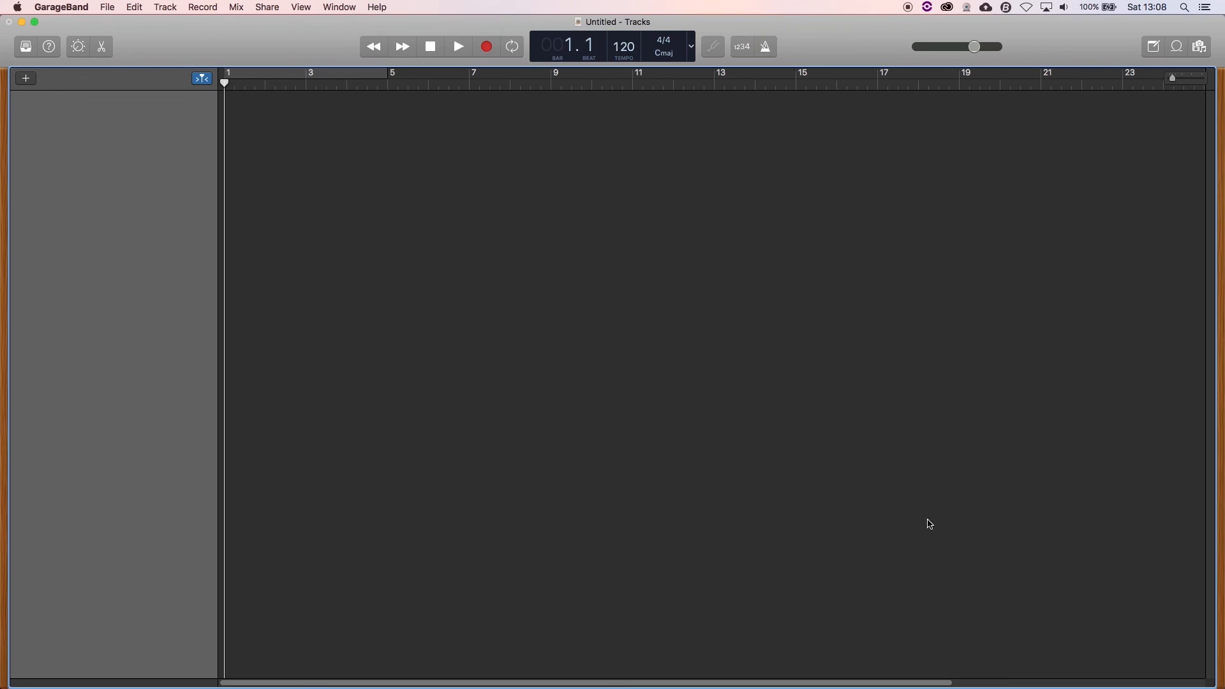
left_click(830, 336)
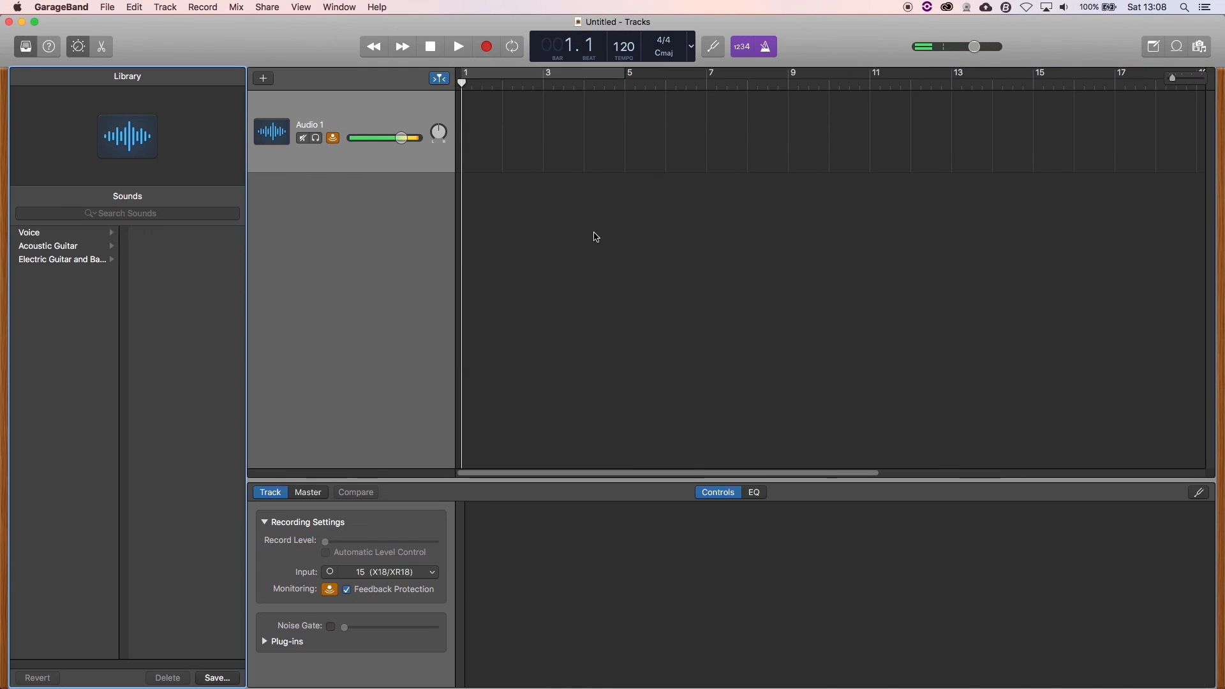
Step: Open the list of track commands for the new project
left_click(166, 7)
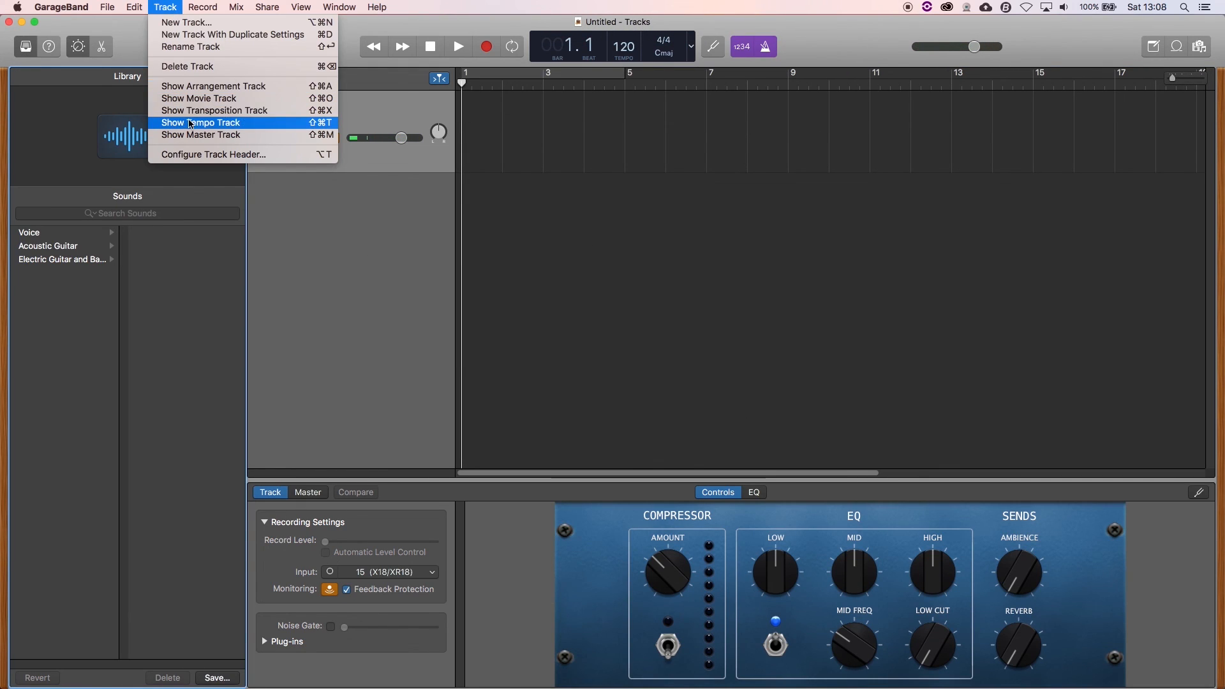